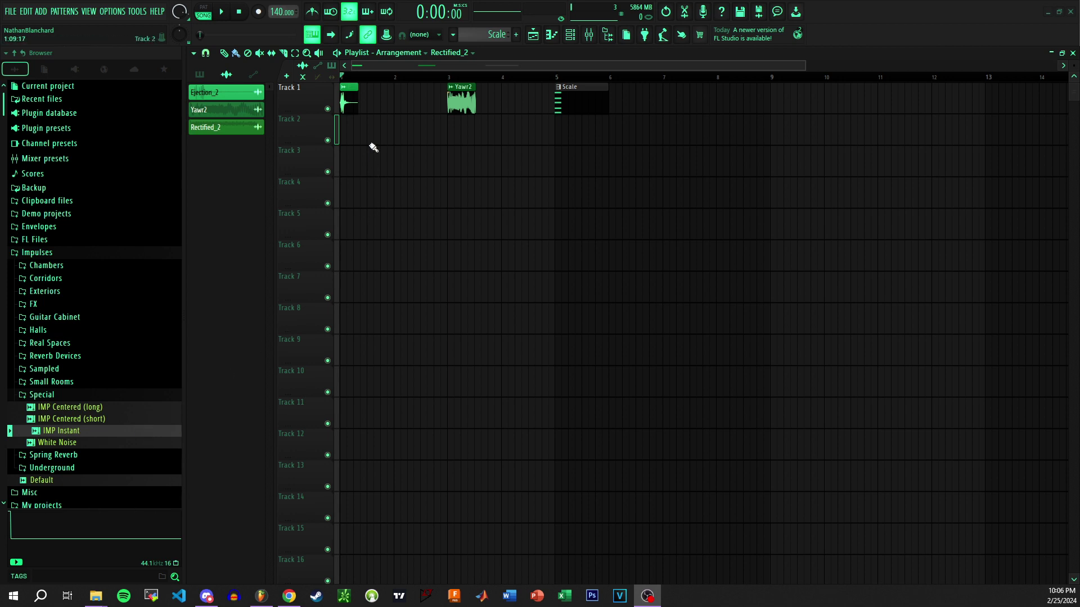
Play the Ejection_2 clip at the start of the playlist without any effect enabled.
{"action": "scroll", "coordinate": [373, 138], "scroll_direction": "up", "scroll_amount": 3}
{"action": "scroll", "coordinate": [377, 135], "scroll_direction": "up", "scroll_amount": 1}
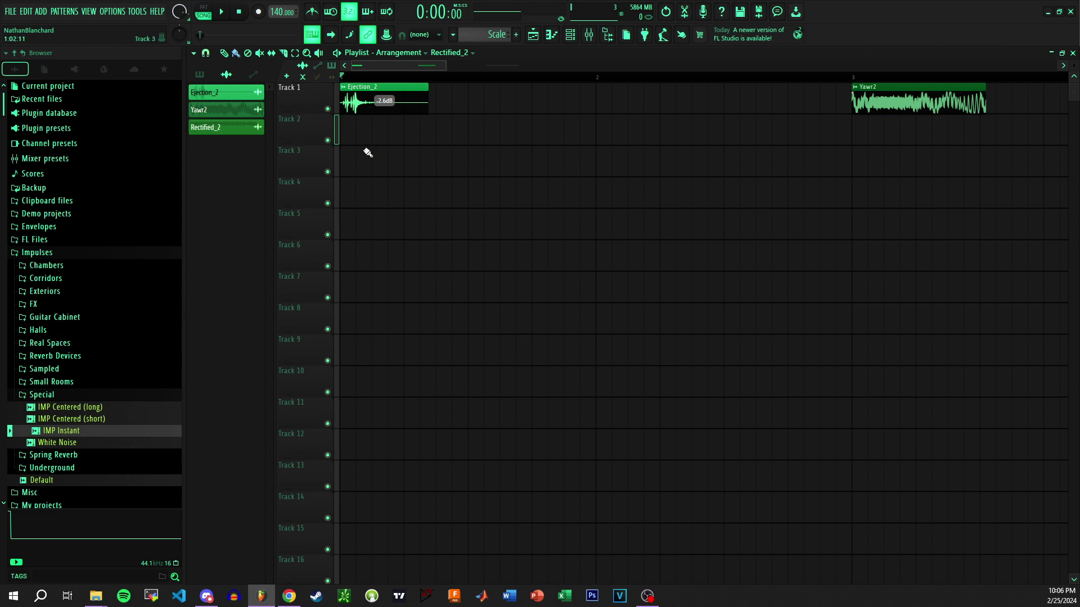
{"action": "key", "text": "space"}
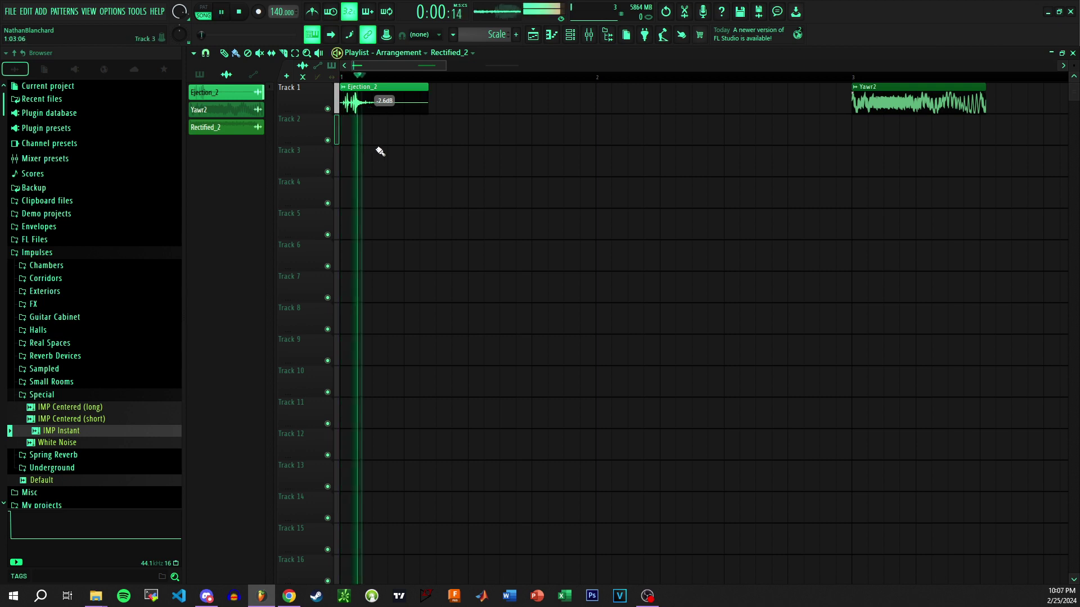
{"action": "key", "text": "space"}
Enable and open the first Fruity Convolver on the Ejection_2 mixer insert, and play the clip through it.
{"action": "key", "text": "F9"}
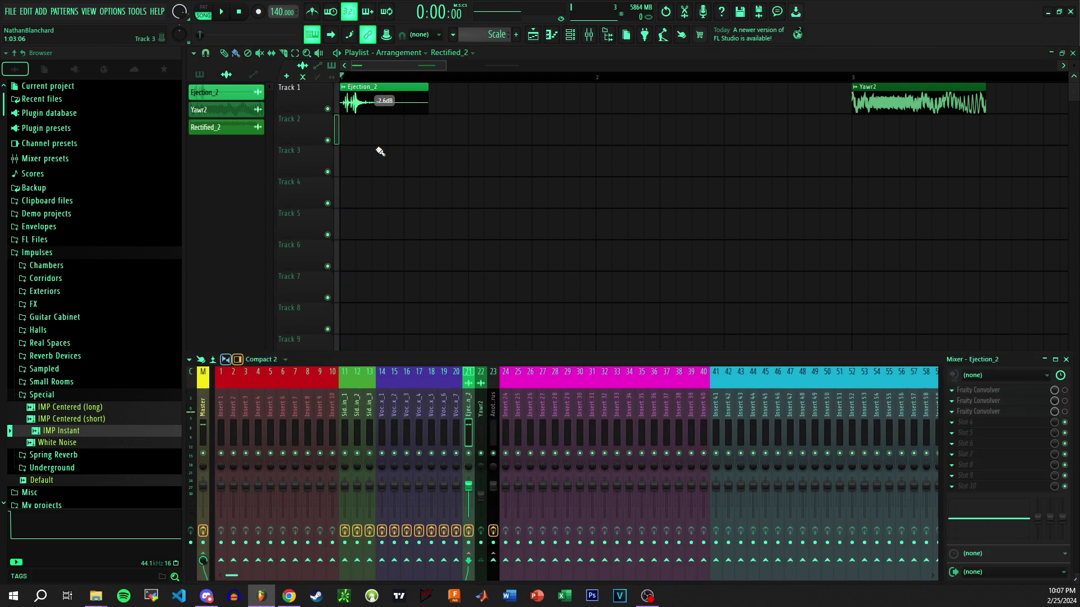
{"action": "left_click", "coordinate": [1064, 391]}
{"action": "left_click", "coordinate": [1034, 400]}
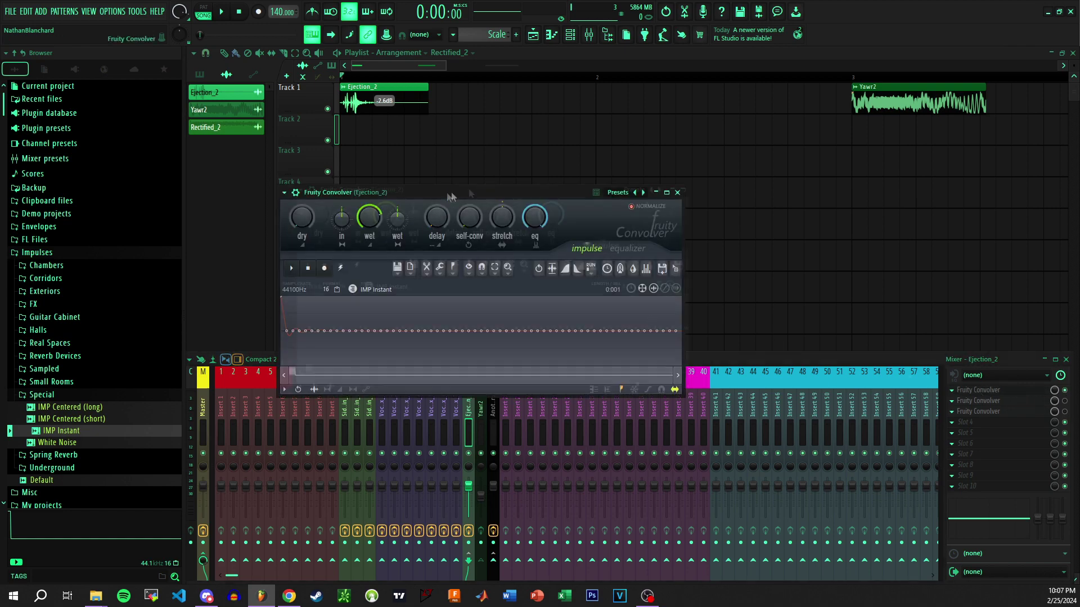
{"action": "left_click_drag", "start_coordinate": [449, 188], "coordinate": [635, 140]}
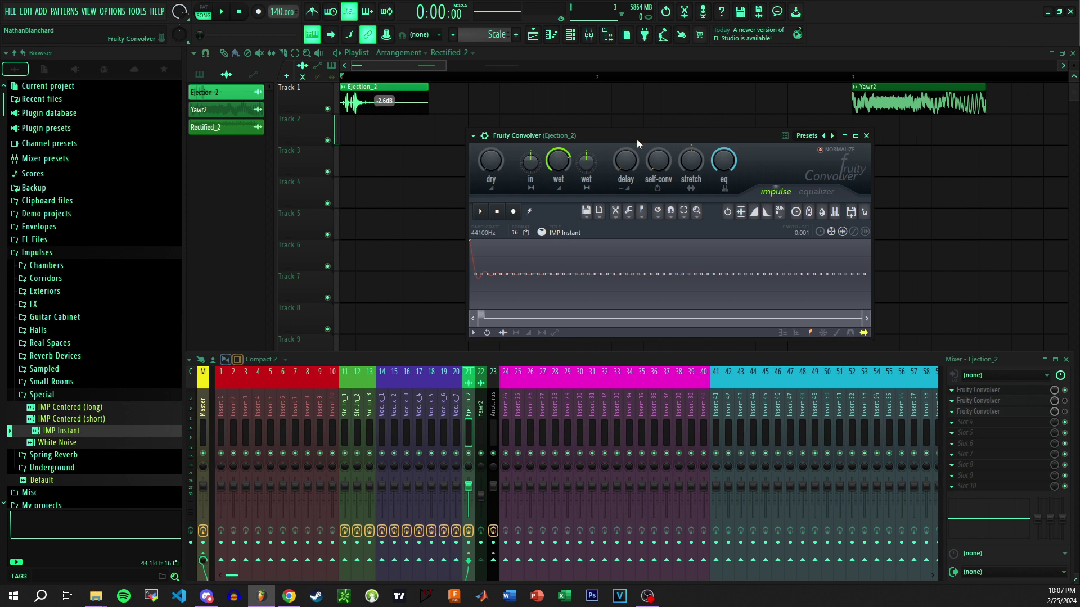
{"action": "key", "text": "space"}
{"action": "key", "text": "space"}
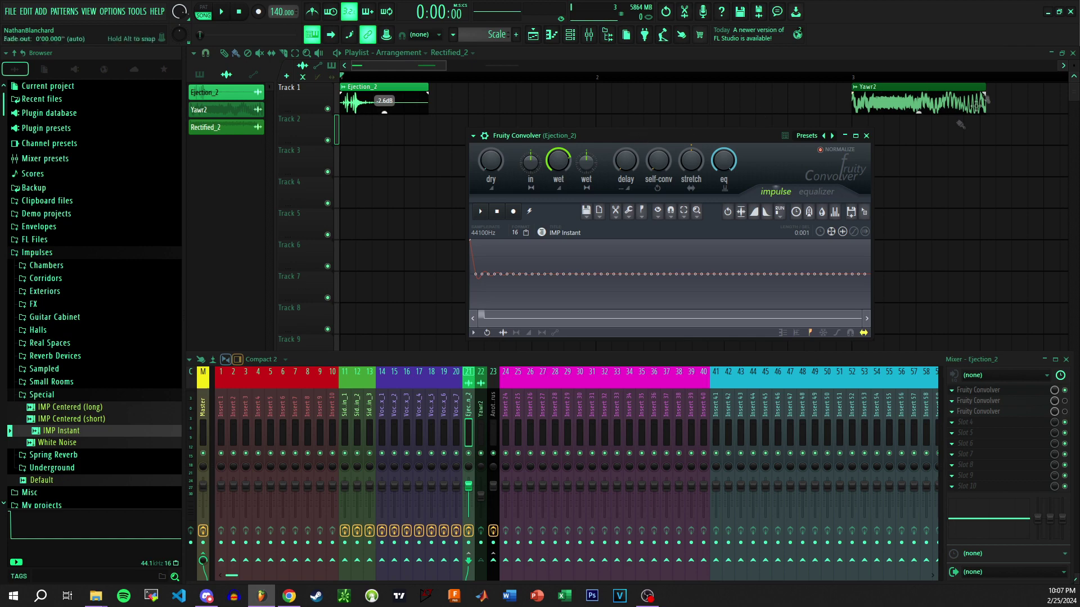
Bypass the first Fruity Convolver, enable and open the second one, and show its noise threshold mark.
{"action": "left_click", "coordinate": [866, 135]}
{"action": "left_click", "coordinate": [1065, 390]}
{"action": "left_click", "coordinate": [1064, 401]}
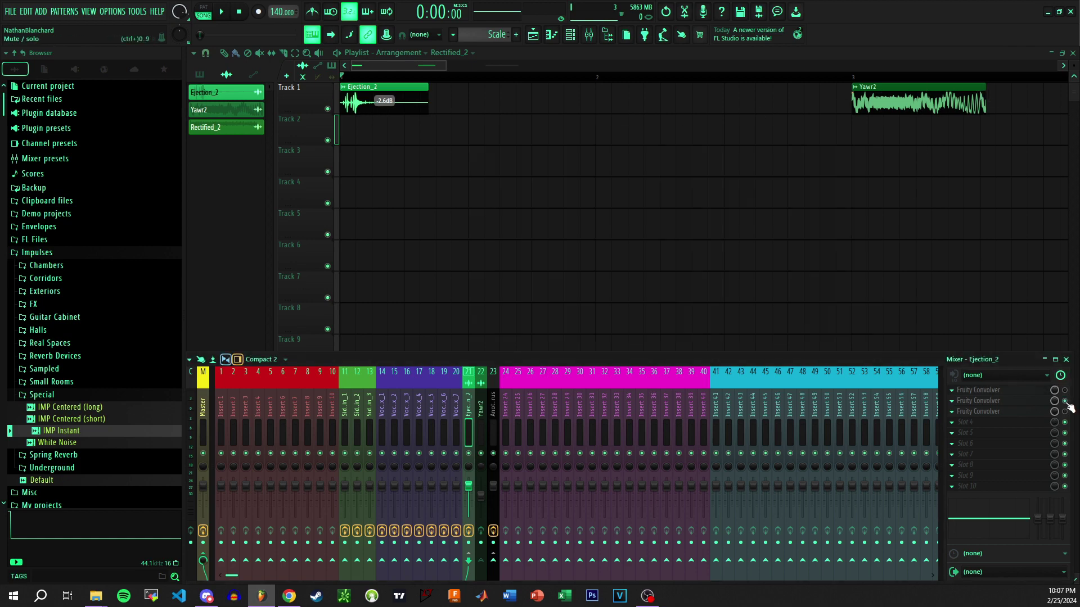
{"action": "left_click", "coordinate": [1039, 401]}
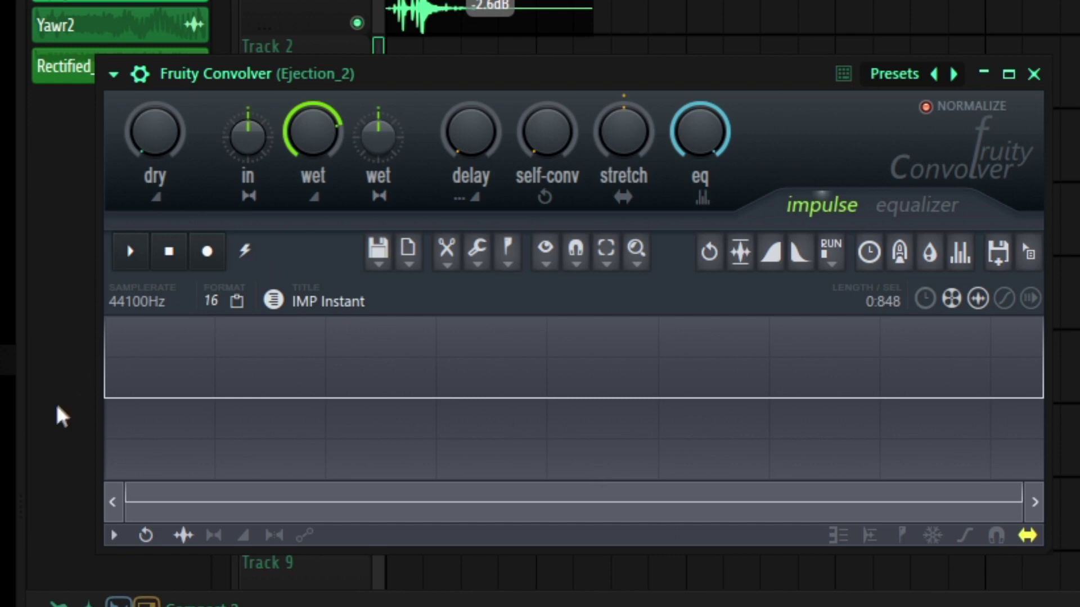
{"action": "left_click", "coordinate": [838, 534]}
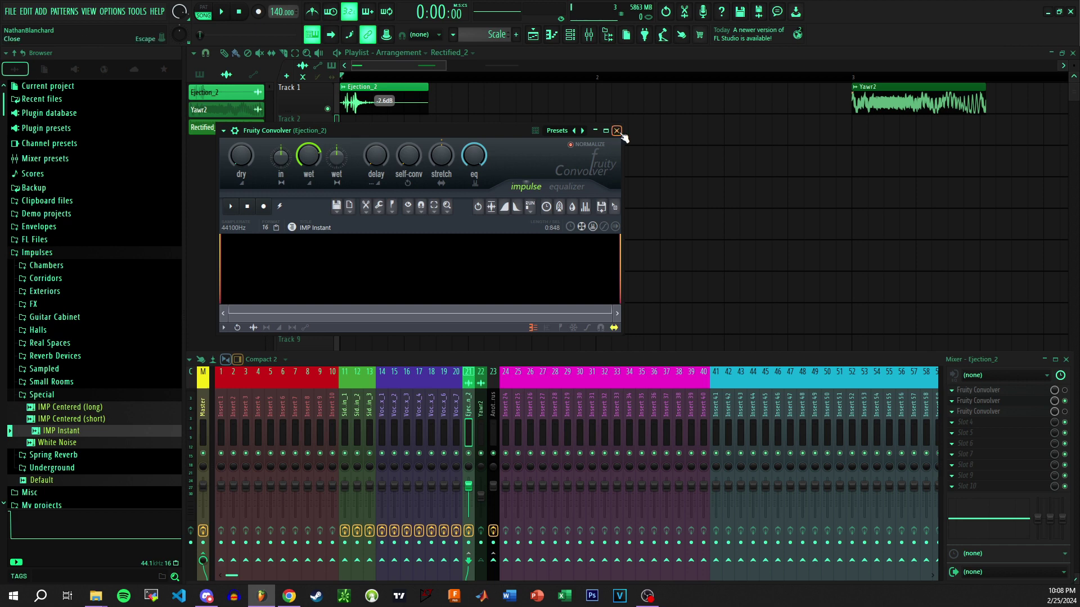
Play the Ejection_2 clip several times through the second Fruity Convolver, stopping playback after each pass.
{"action": "left_click", "coordinate": [242, 12]}
{"action": "key", "text": "space"}
{"action": "key", "text": "space"}
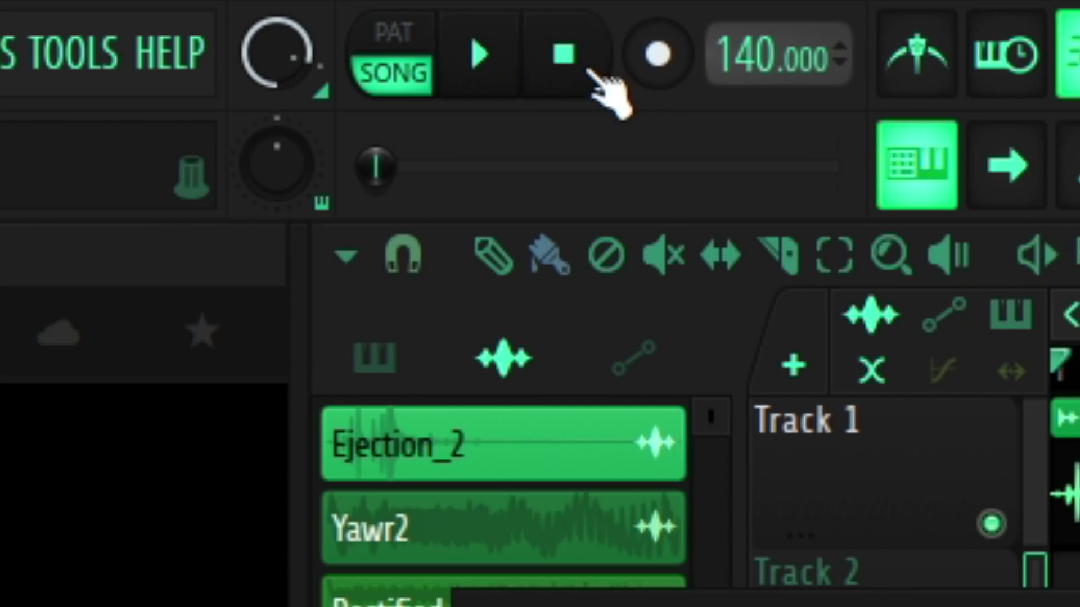
{"action": "key", "text": "space"}
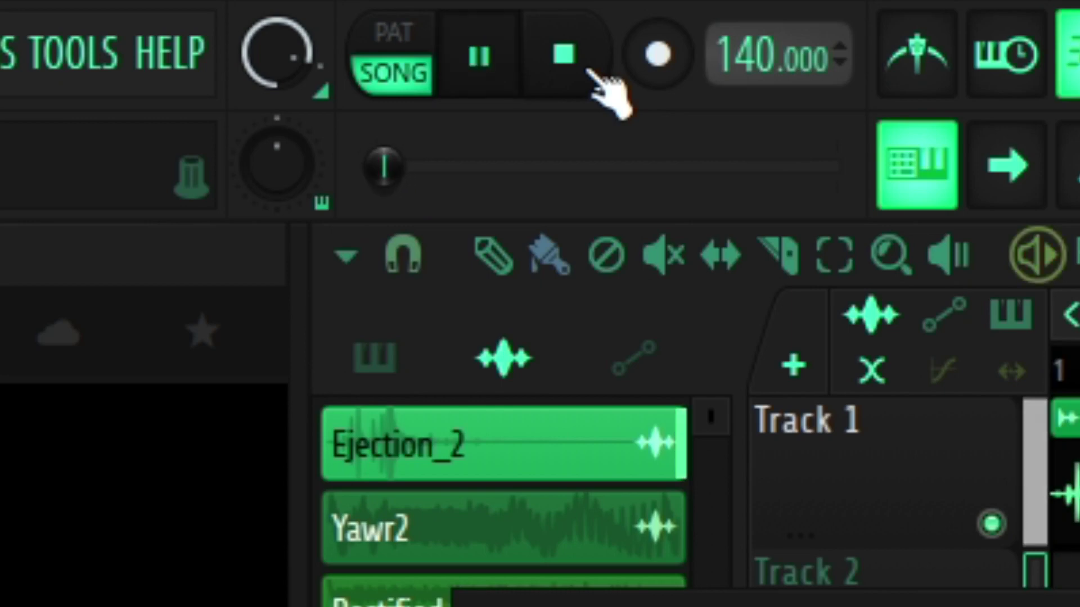
{"action": "left_click", "coordinate": [588, 71]}
{"action": "key", "text": "space"}
{"action": "left_click", "coordinate": [587, 70]}
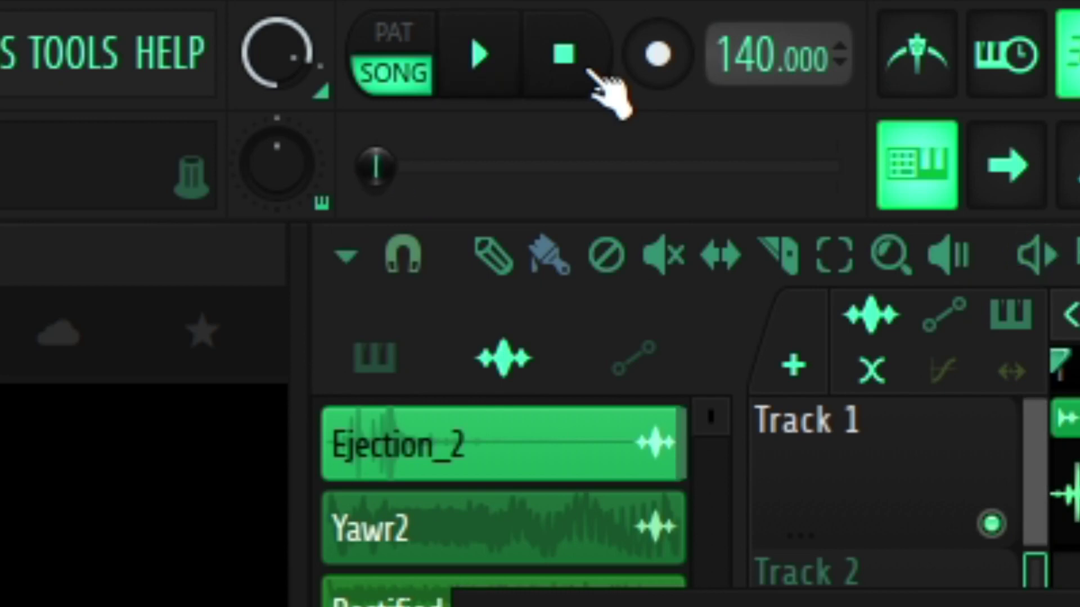
{"action": "key", "text": "space"}
{"action": "left_click", "coordinate": [587, 70]}
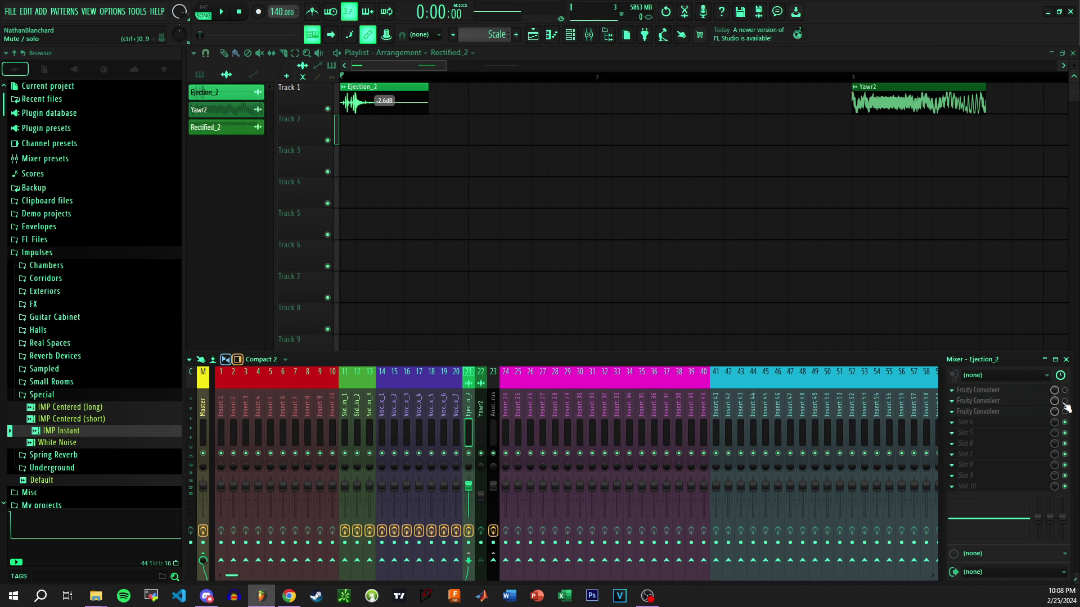
Hide the noise threshold mark in the second Fruity Convolver, close it, and open the third Convolver.
{"action": "left_click", "coordinate": [998, 402]}
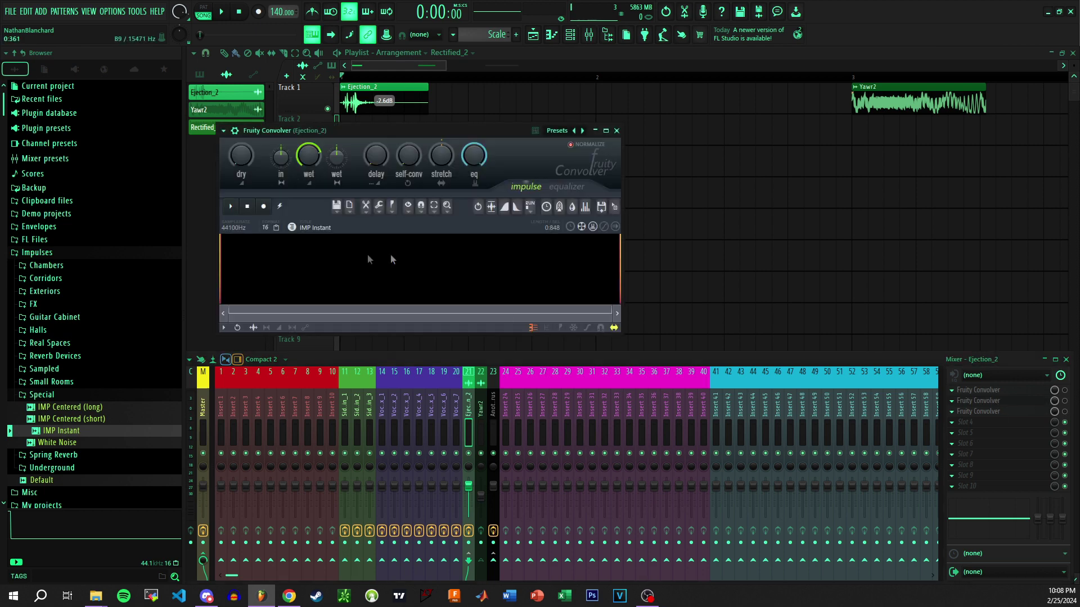
{"action": "left_click", "coordinate": [542, 331]}
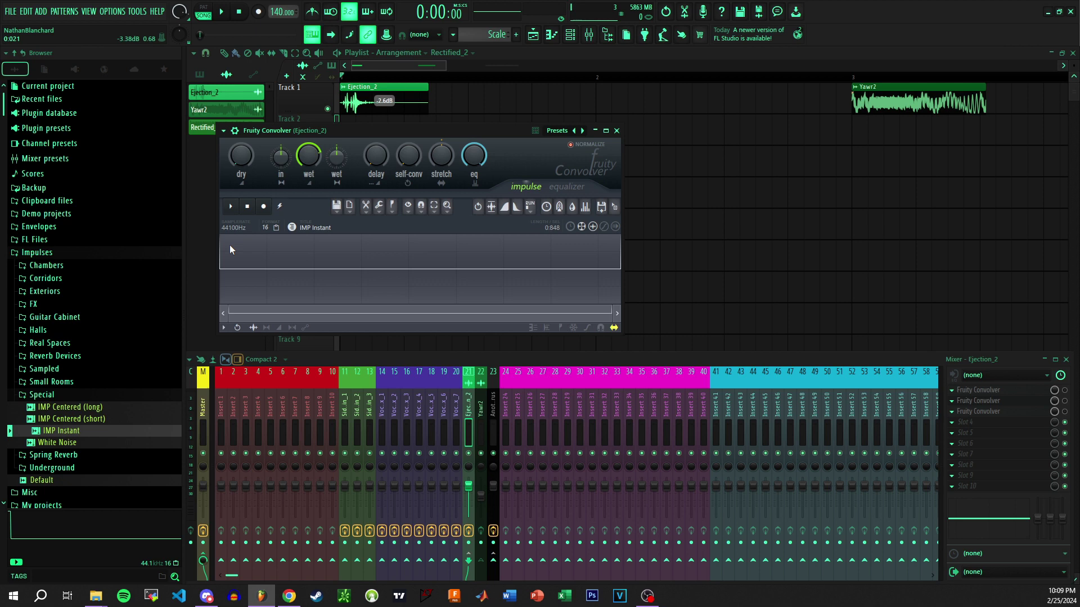
{"action": "left_click", "coordinate": [617, 131]}
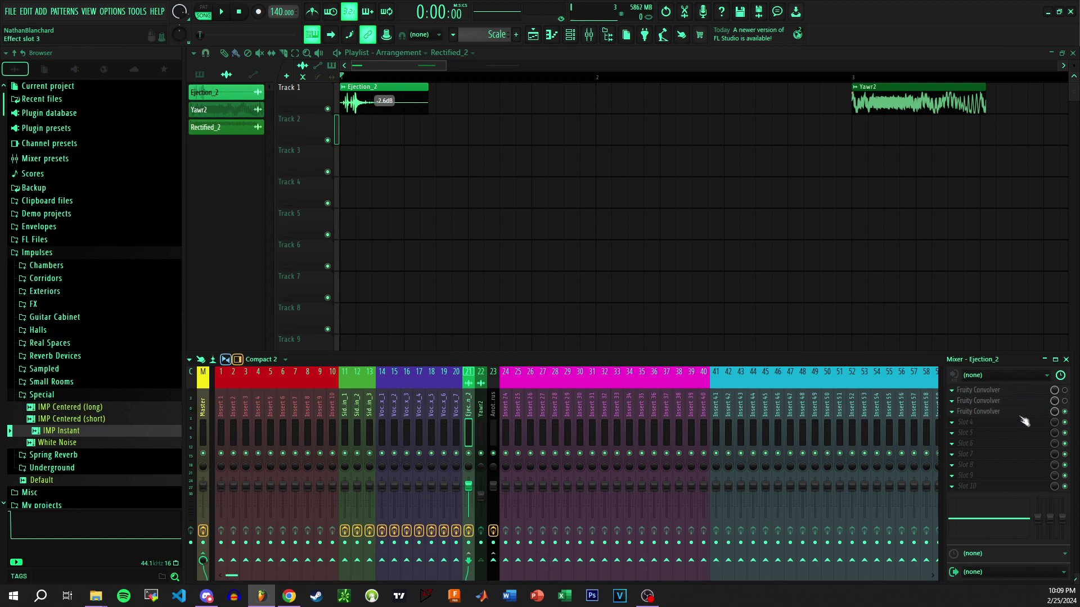
{"action": "left_click", "coordinate": [1017, 413]}
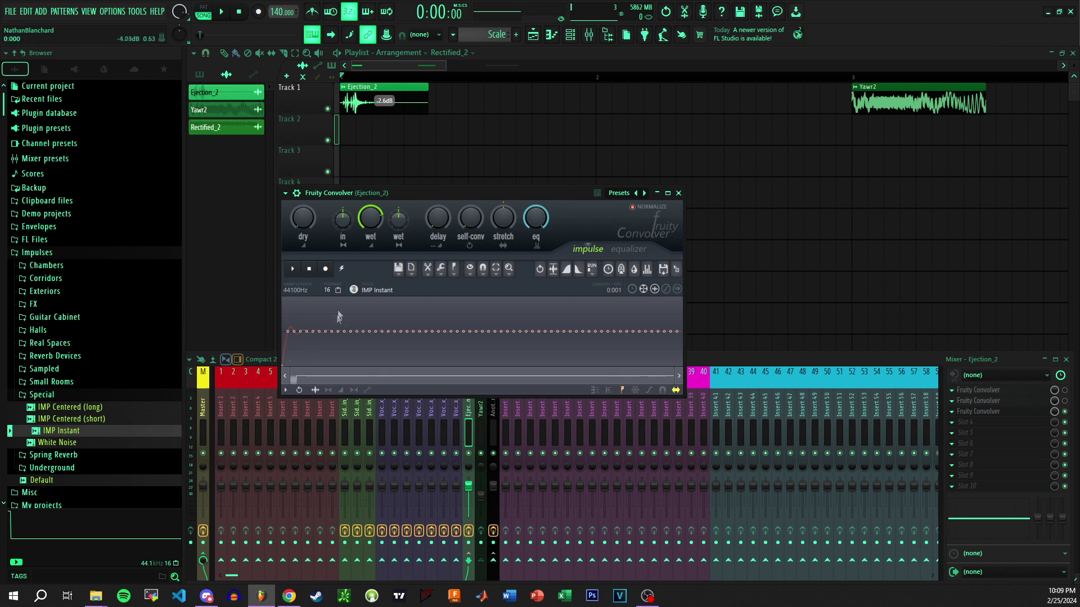
Filter the channel rack to Synths, bypass the third Fruity Convolver, and open the Sytrus channel assigned to insert 21.
{"action": "key", "text": "F6"}
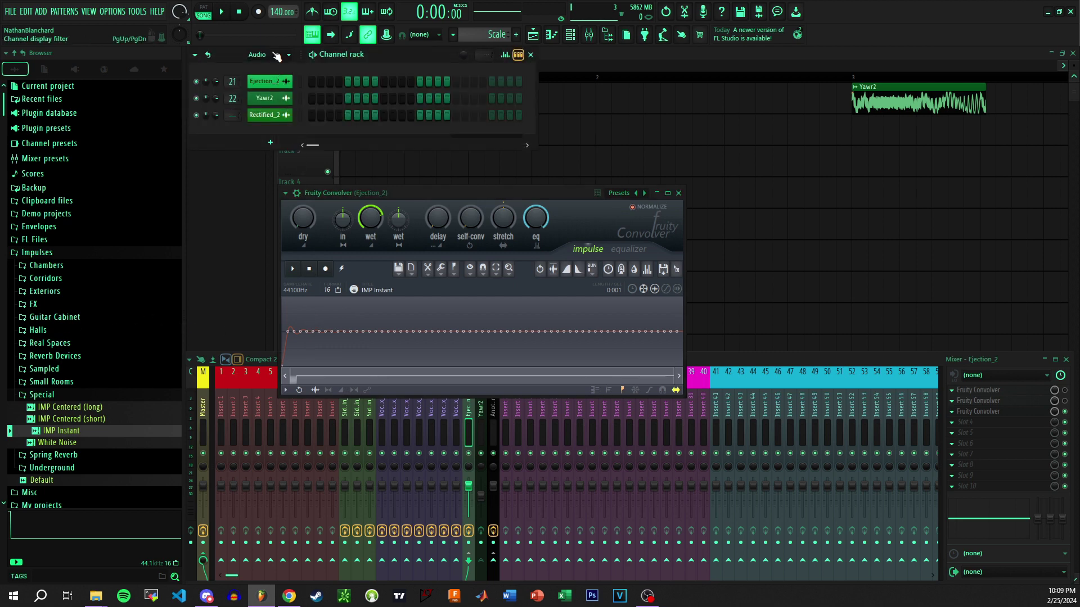
{"action": "left_click", "coordinate": [276, 56]}
{"action": "left_click", "coordinate": [272, 93]}
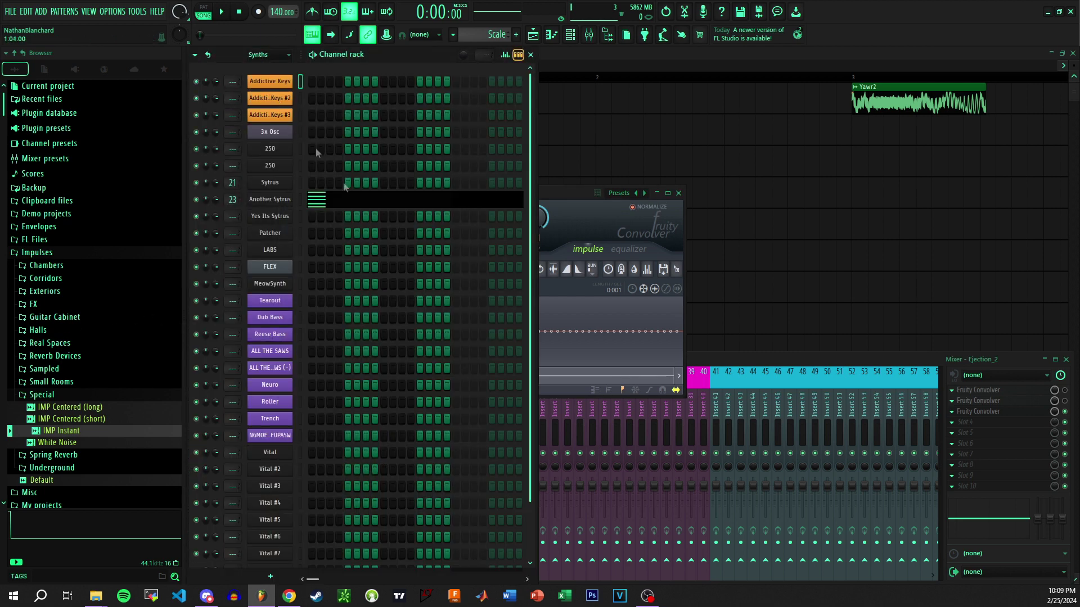
{"action": "left_click", "coordinate": [1065, 411]}
{"action": "left_click", "coordinate": [277, 184]}
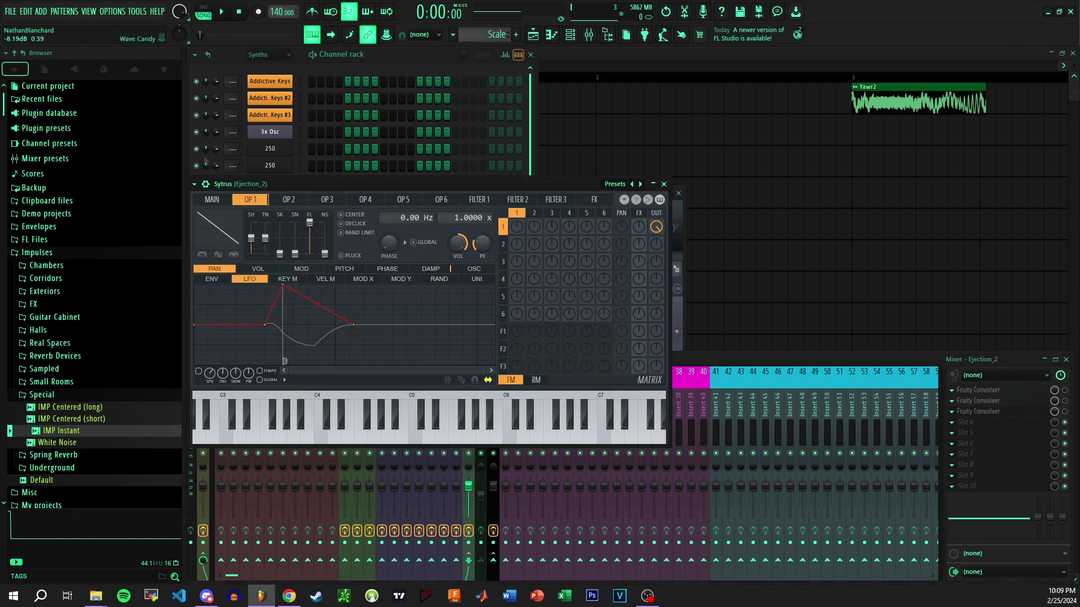
Hide the playlist to uncover the oscilloscope, and start and stop playback to check the waveform.
{"action": "left_click", "coordinate": [1072, 52]}
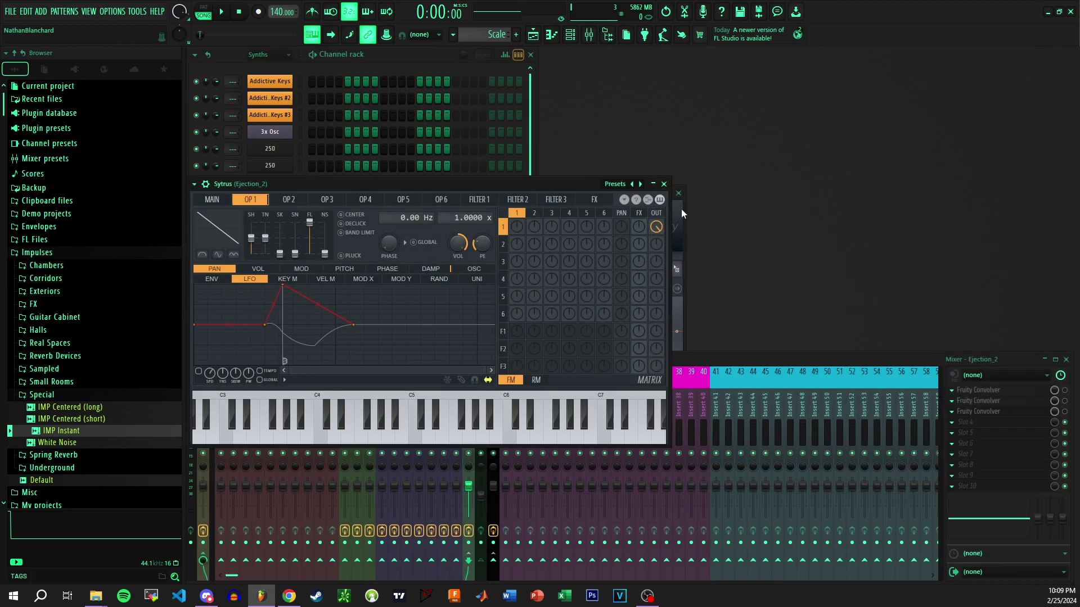
{"action": "left_click_drag", "start_coordinate": [0, 135], "coordinate": [821, 143]}
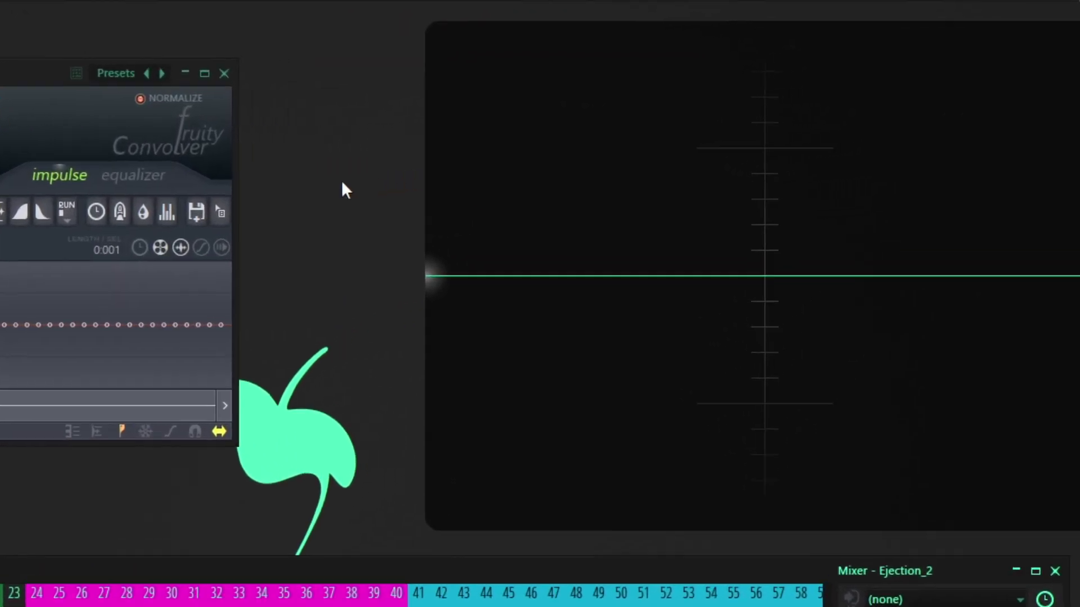
{"action": "key", "text": "space"}
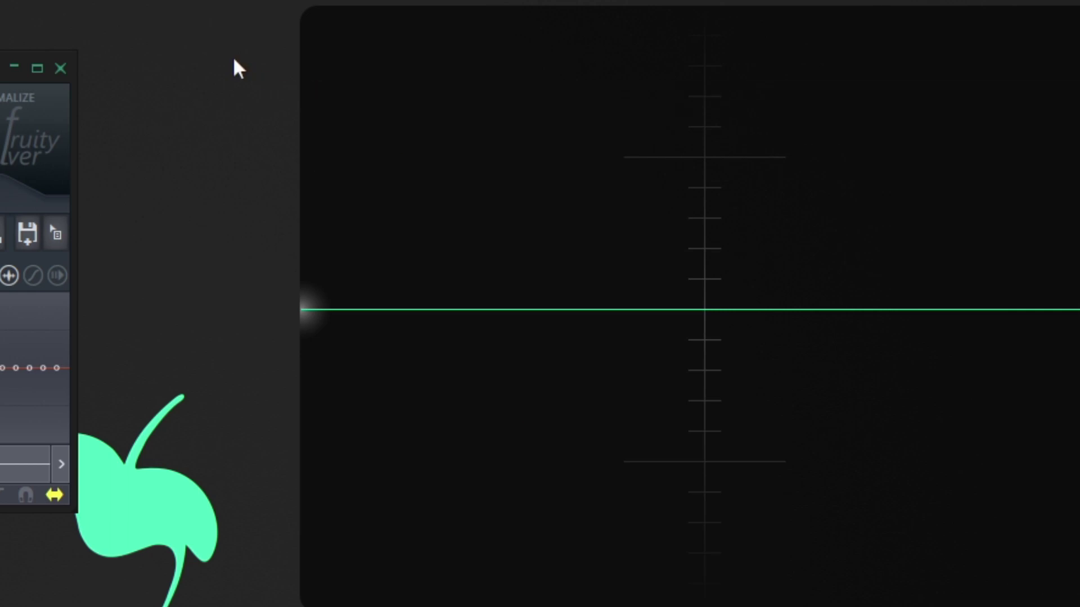
{"action": "key", "text": "space"}
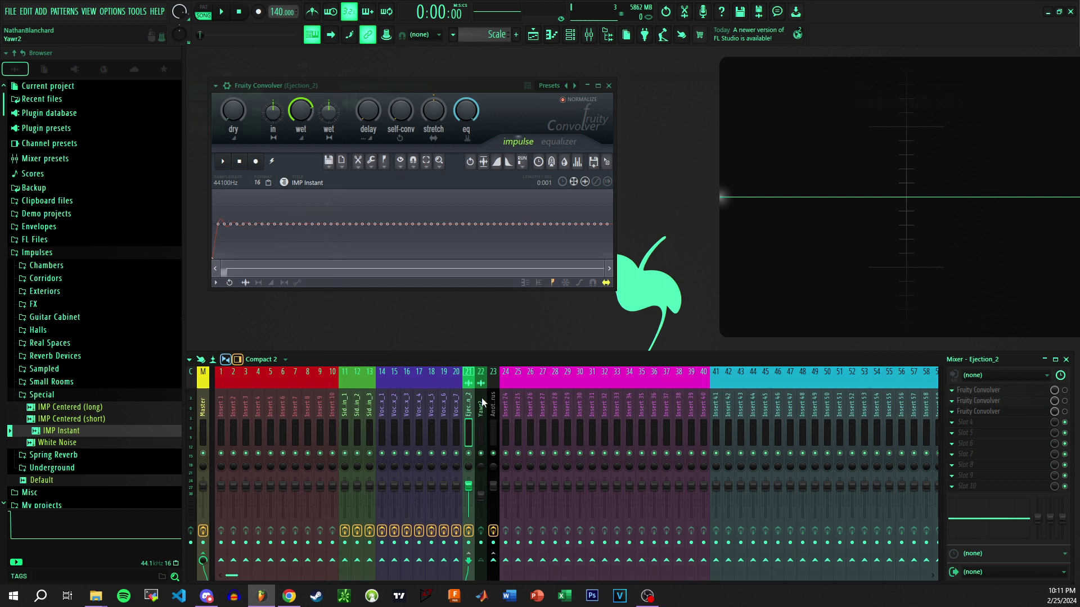
Bring back the playlist, play the Ejection_2 clip briefly with the oscilloscope in view, and hide the playlist again.
{"action": "key", "text": "F5"}
{"action": "key", "text": "space"}
{"action": "key", "text": "space"}
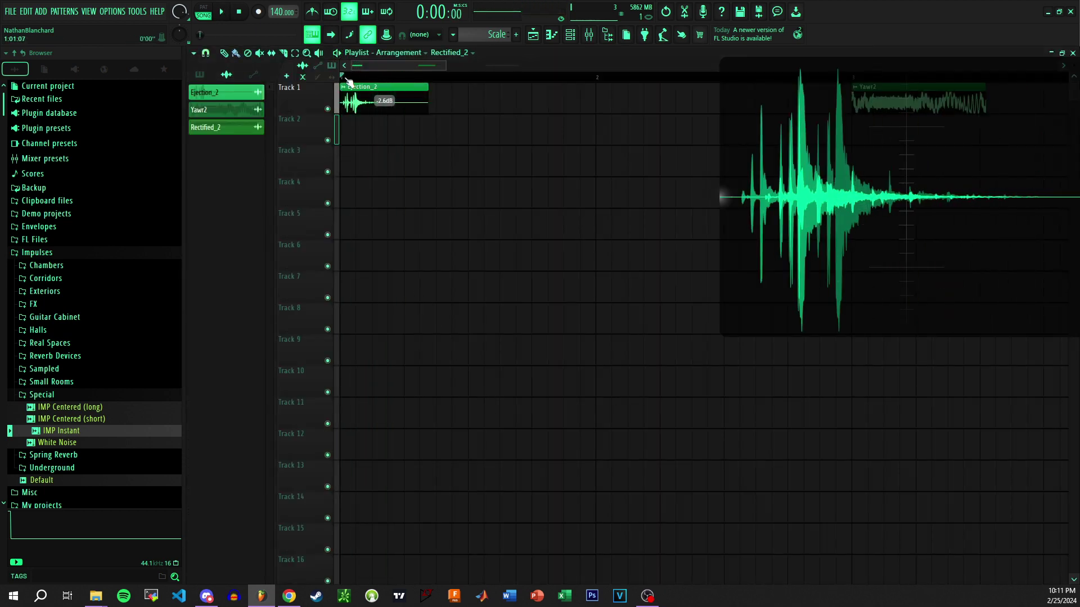
{"action": "key", "text": "F5"}
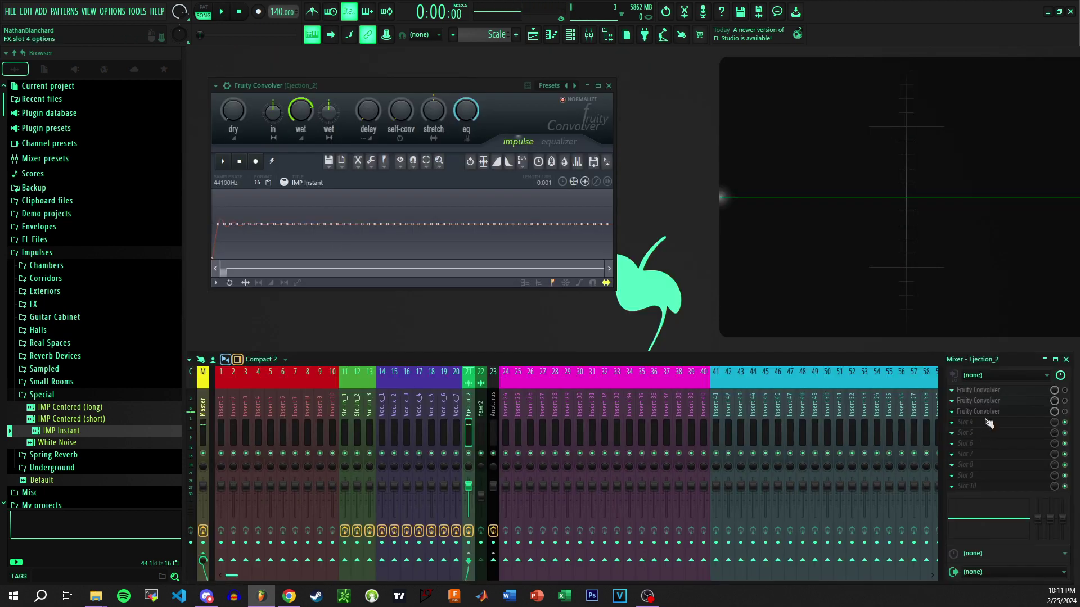
Add a Fruity Convolver in slot 4 of the Ejection_2 insert and load the IMP forest_ravine impulse from the FX folder.
{"action": "left_click", "coordinate": [983, 430]}
{"action": "left_click", "coordinate": [731, 102]}
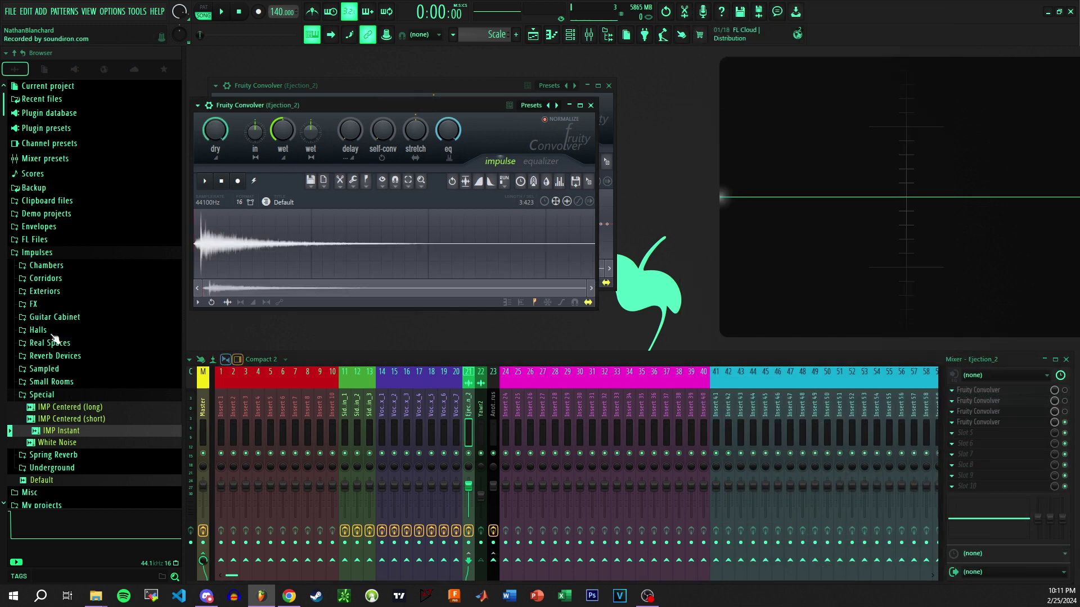
{"action": "left_click", "coordinate": [53, 304]}
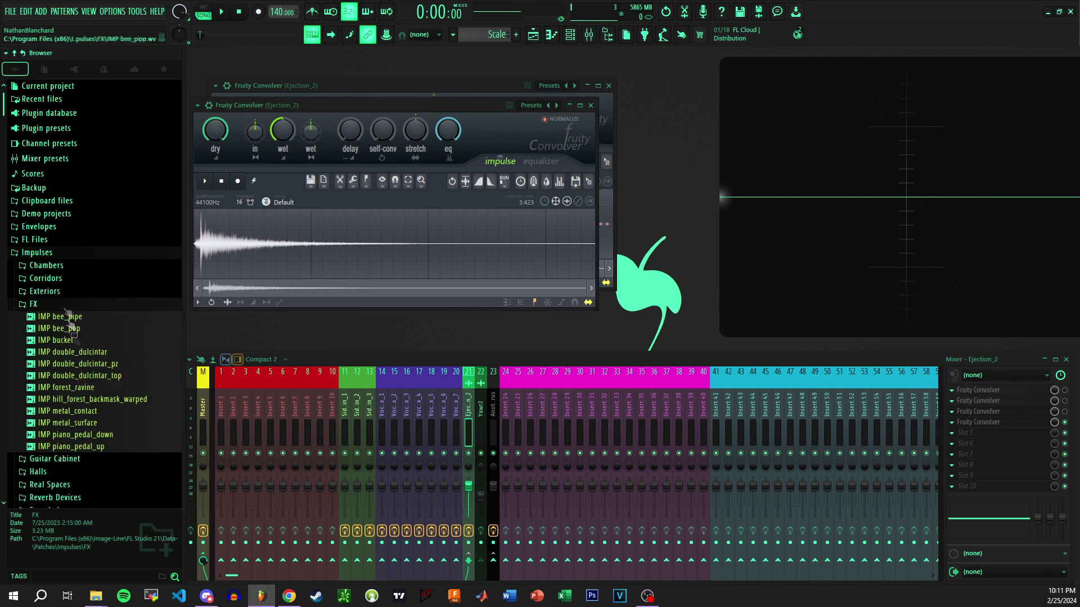
{"action": "left_click_drag", "start_coordinate": [65, 388], "coordinate": [202, 239]}
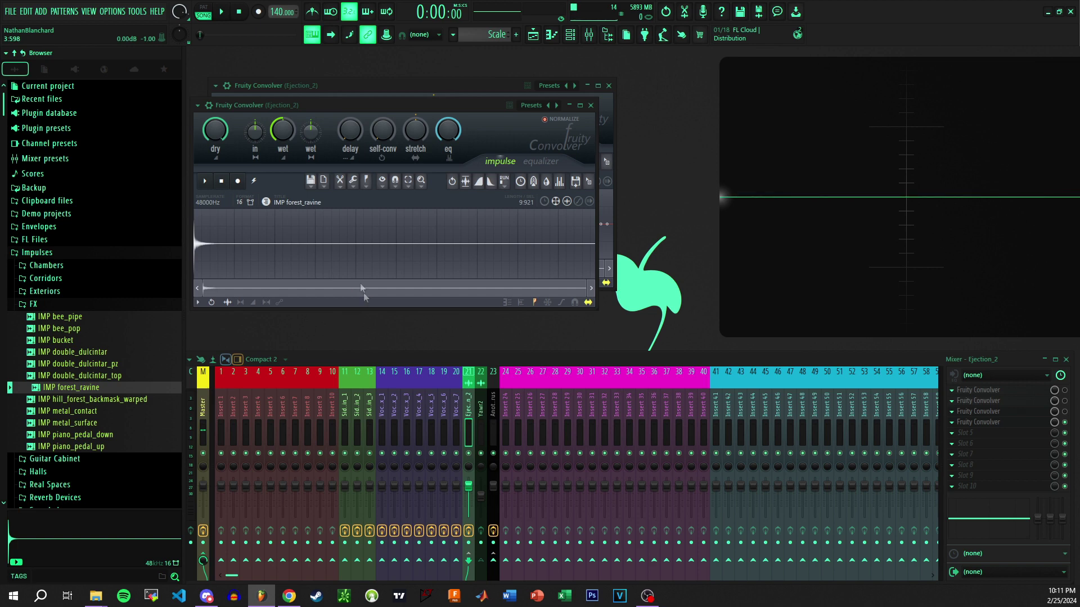
Examine the start of the forest_ravine impulse down to its individual samples, and close the Convolver window.
{"action": "left_click_drag", "start_coordinate": [467, 294], "coordinate": [208, 298]}
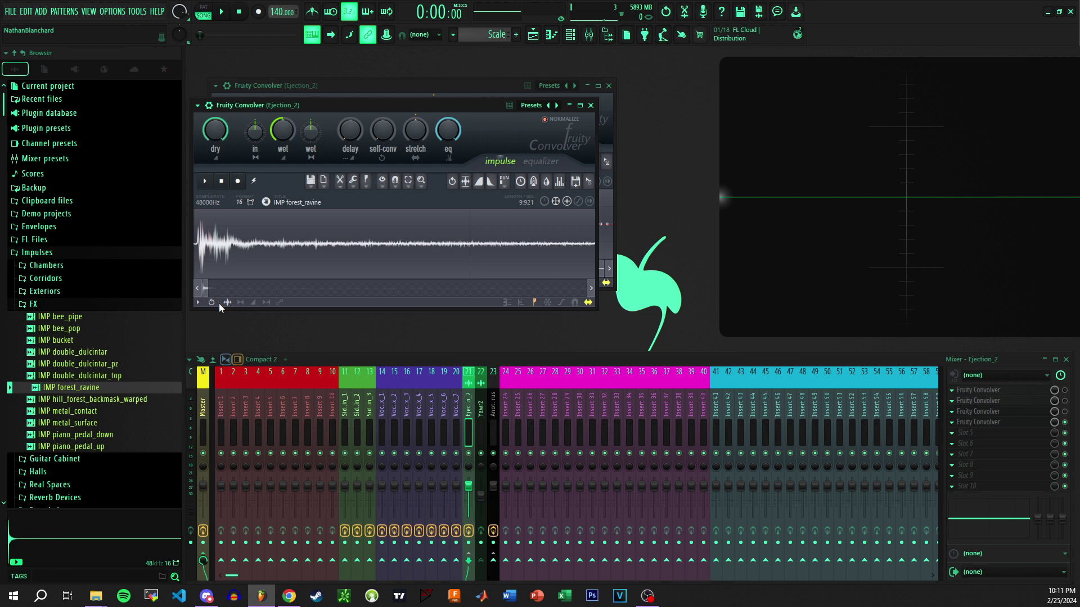
{"action": "left_click_drag", "start_coordinate": [208, 288], "coordinate": [202, 287]}
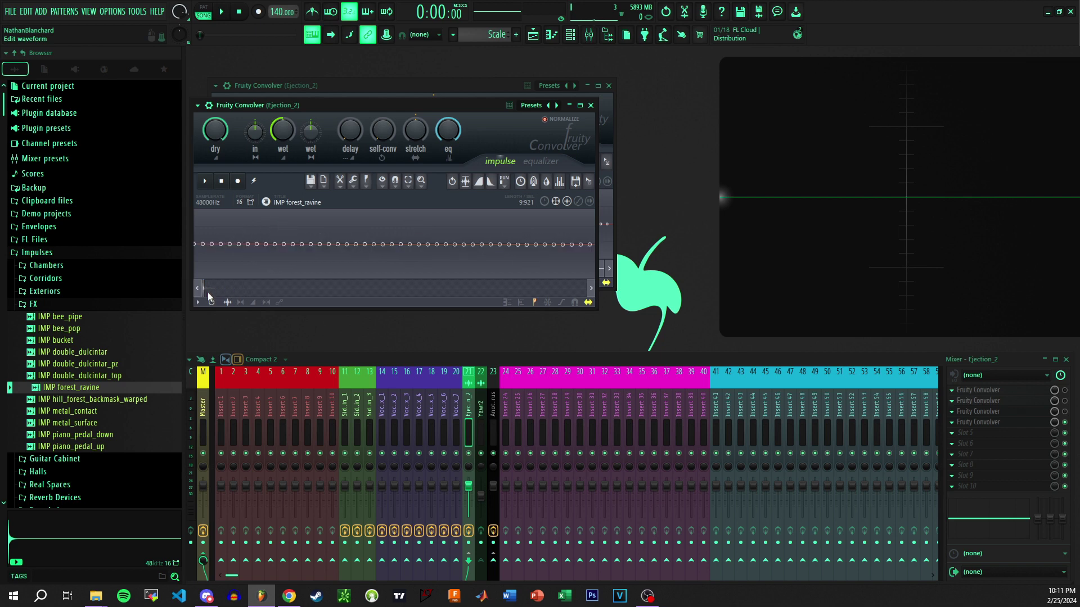
{"action": "left_click_drag", "start_coordinate": [203, 291], "coordinate": [202, 289]}
{"action": "left_click", "coordinate": [590, 290]}
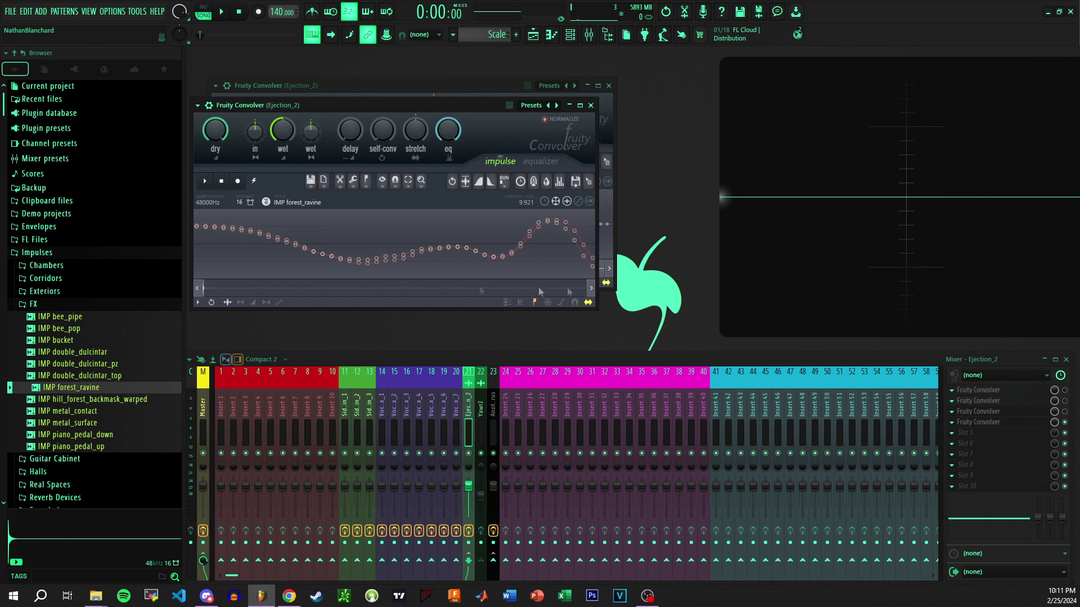
{"action": "left_click", "coordinate": [197, 289]}
{"action": "left_click_drag", "start_coordinate": [204, 287], "coordinate": [202, 287]}
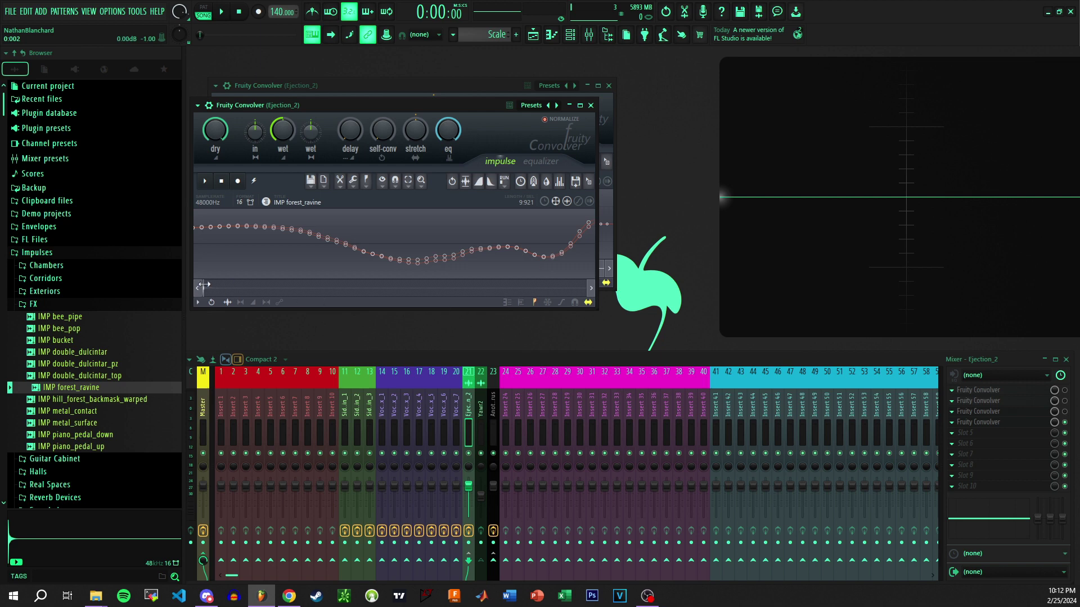
{"action": "left_click_drag", "start_coordinate": [204, 284], "coordinate": [213, 285]}
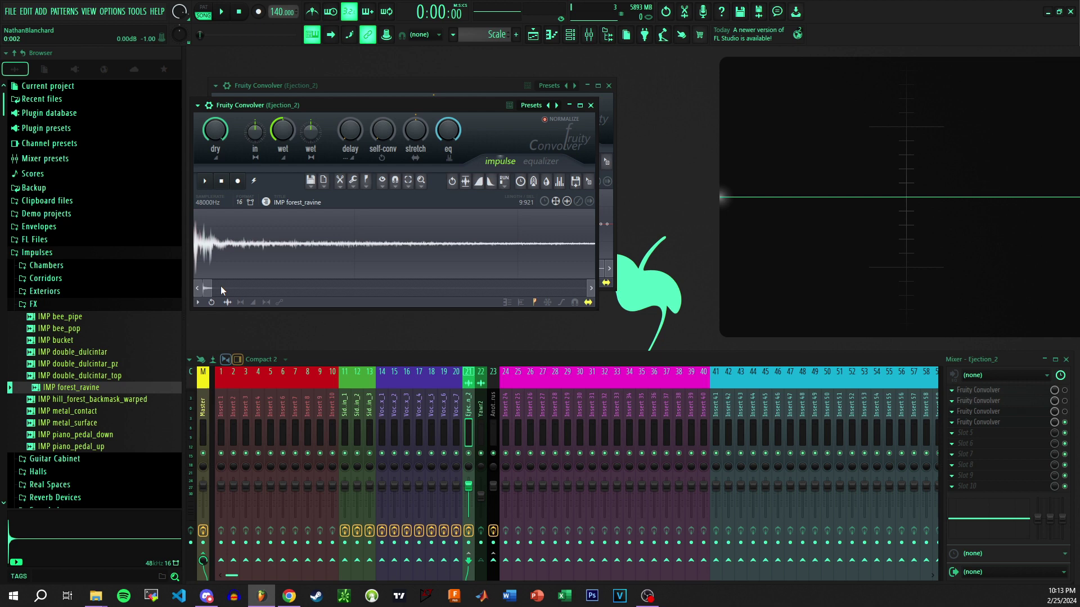
{"action": "left_click", "coordinate": [591, 106]}
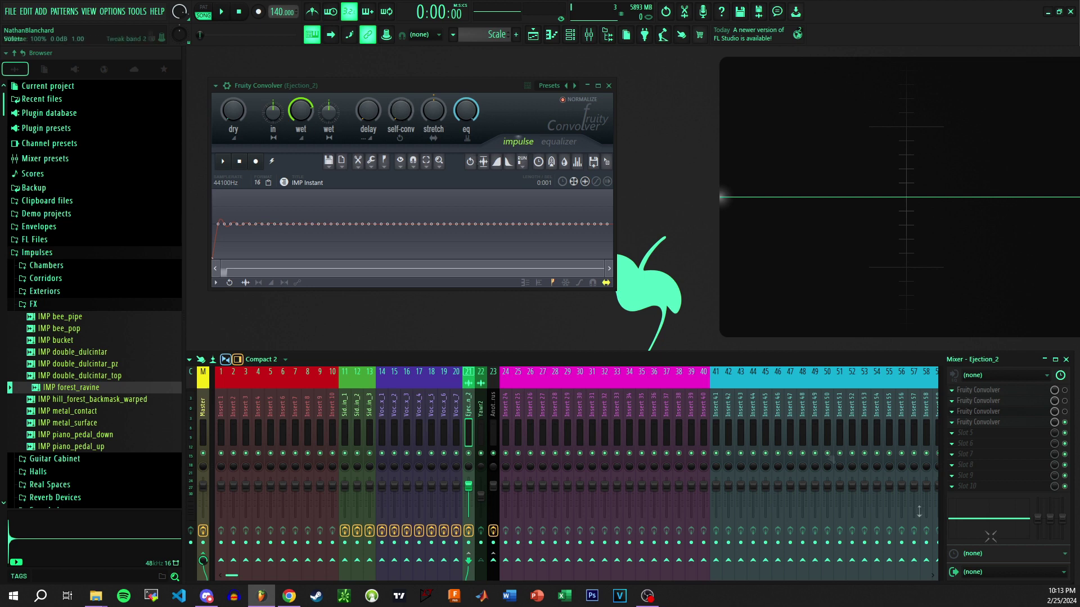
Open the Fruity Convolver in slot 3 and delete the flat section from 0:091 to 0:715 between the impulse's spikes.
{"action": "left_click", "coordinate": [1031, 409]}
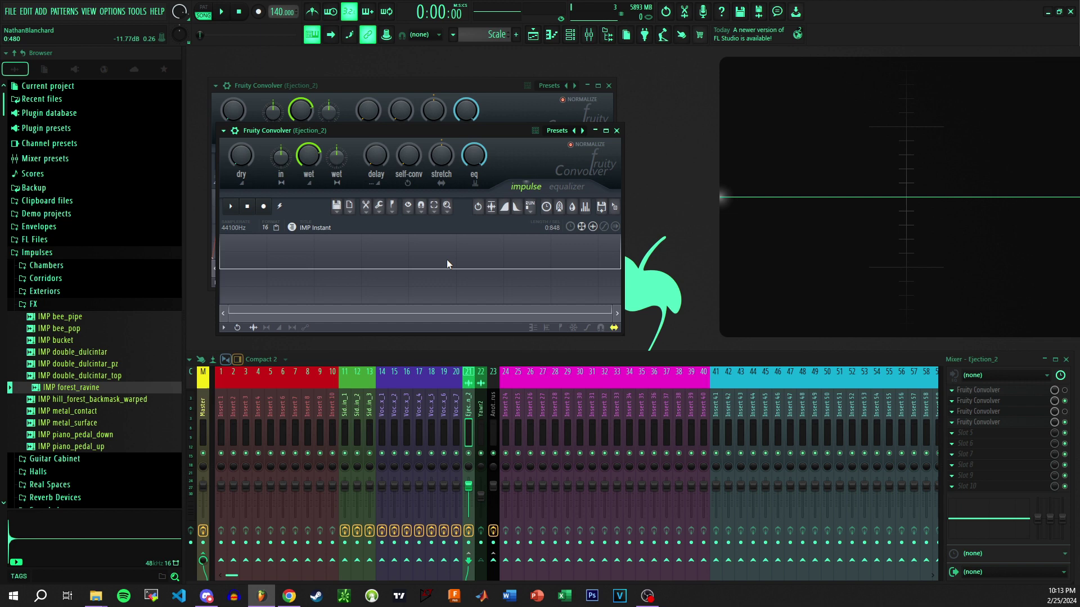
{"action": "left_click_drag", "start_coordinate": [556, 278], "coordinate": [305, 278]}
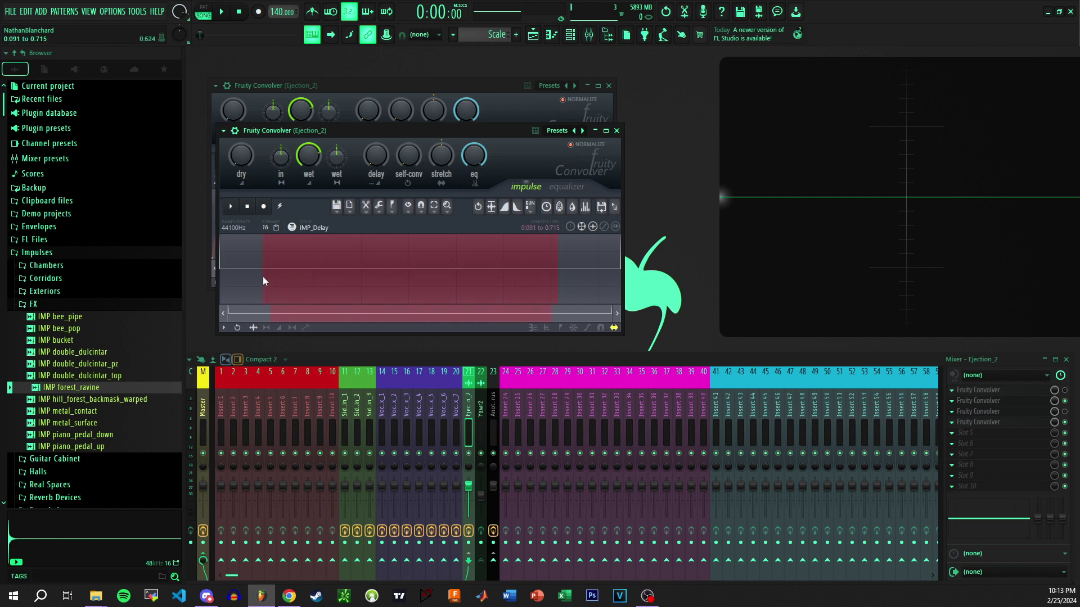
{"action": "right_click", "coordinate": [371, 274]}
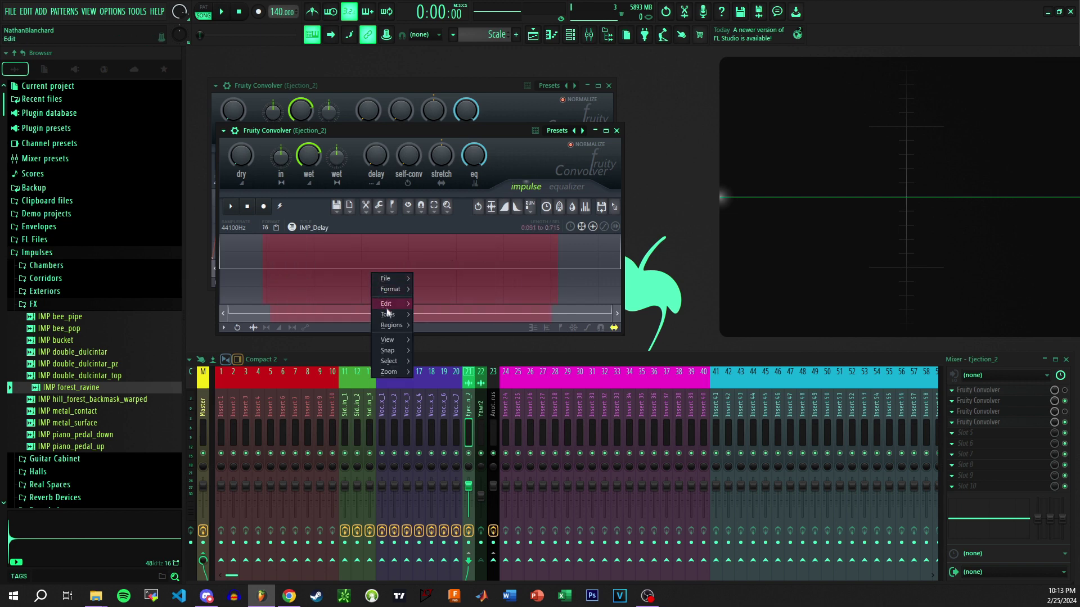
{"action": "mouse_move", "coordinate": [388, 309]}
{"action": "left_click", "coordinate": [451, 359]}
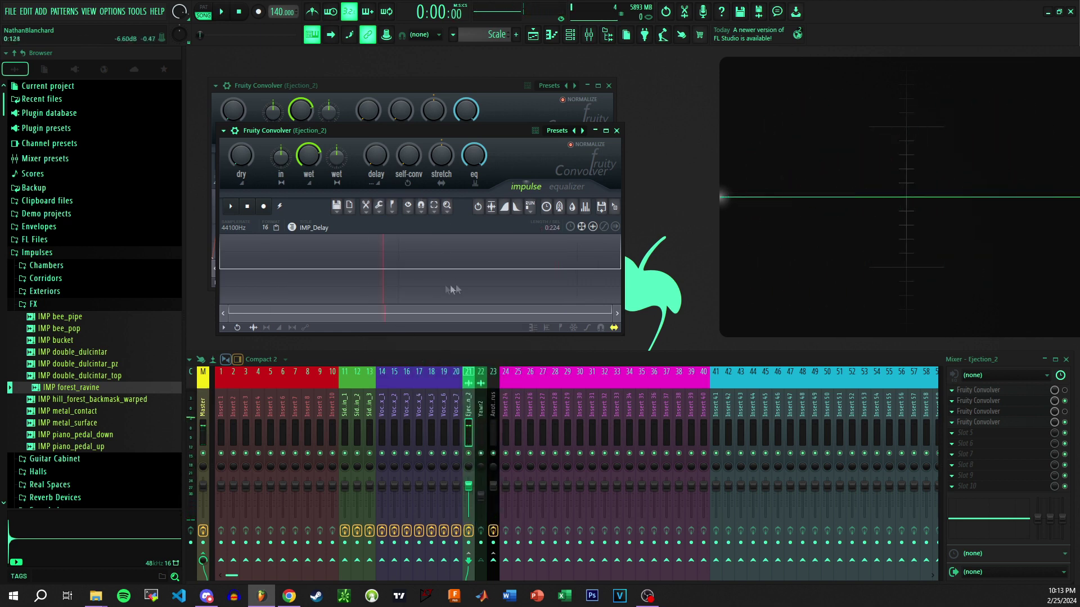
Delete the section from 0:099 to 0:177 of the impulse and start playback to hear the shorter delay.
{"action": "left_click_drag", "start_coordinate": [535, 280], "coordinate": [398, 273]}
{"action": "right_click", "coordinate": [397, 272]}
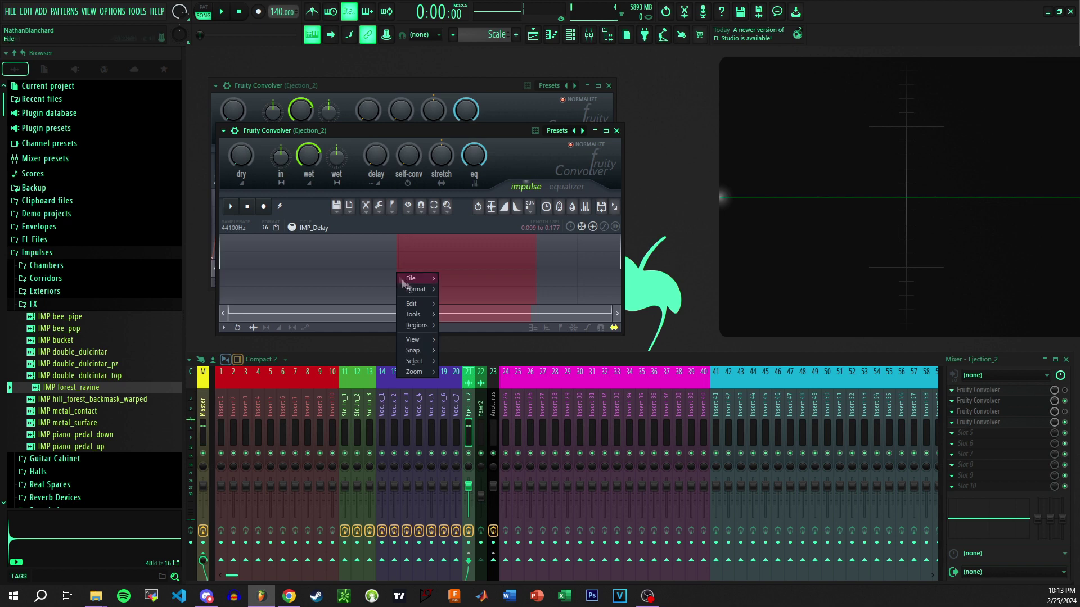
{"action": "mouse_move", "coordinate": [423, 303]}
{"action": "left_click", "coordinate": [469, 355]}
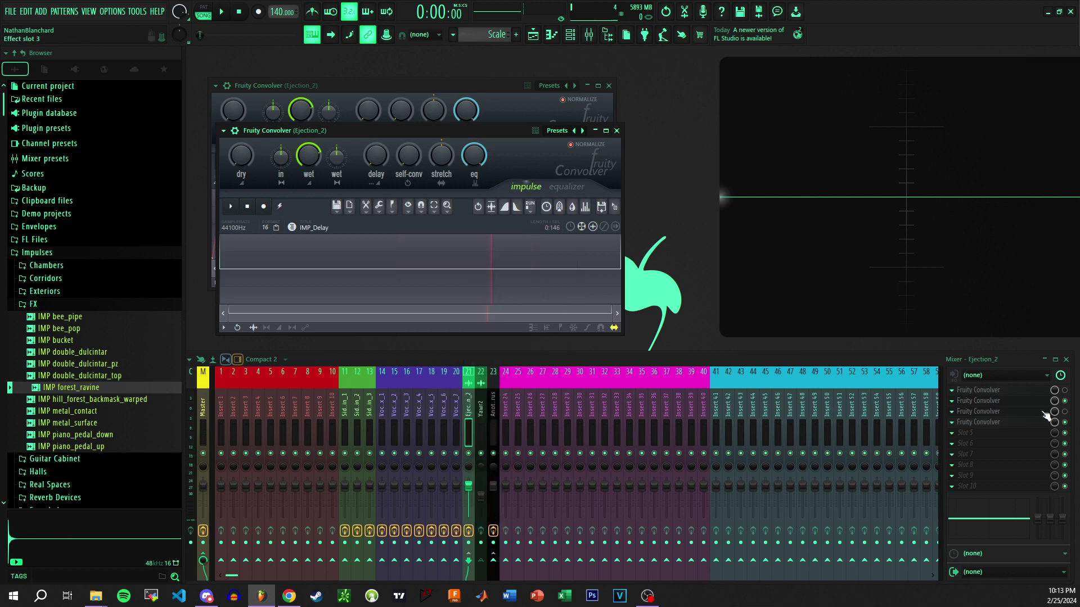
{"action": "key", "text": "space"}
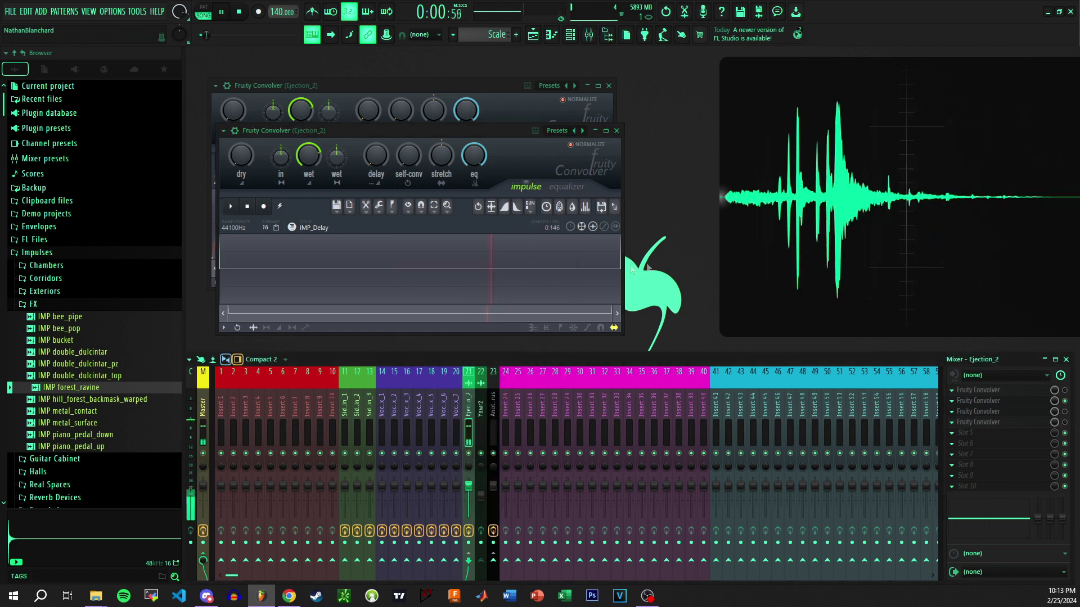
Delete the section from 0:032 to 0:141 of the impulse, and restart and stop playback to hear it.
{"action": "left_click_drag", "start_coordinate": [606, 274], "coordinate": [309, 276]}
{"action": "right_click", "coordinate": [348, 270]}
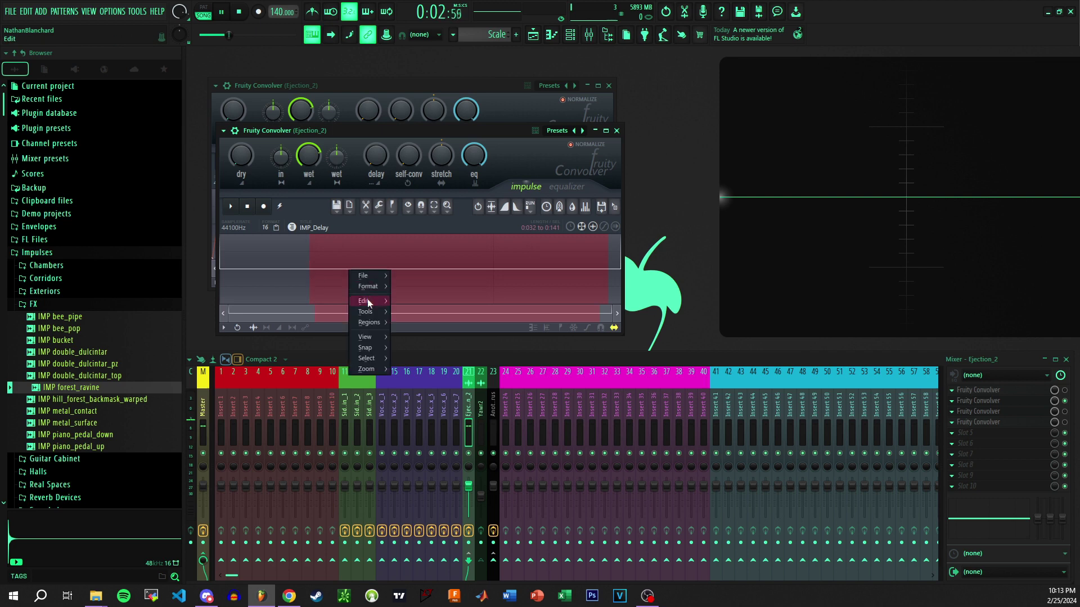
{"action": "mouse_move", "coordinate": [363, 301]}
{"action": "left_click", "coordinate": [457, 358]}
{"action": "left_click", "coordinate": [239, 12]}
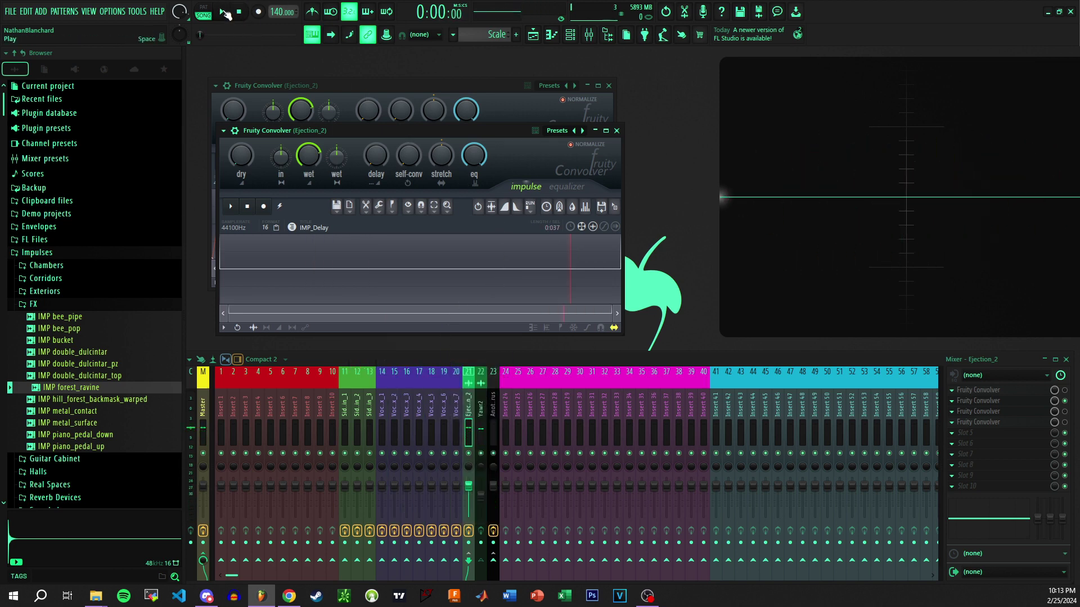
{"action": "left_click", "coordinate": [224, 13]}
{"action": "left_click", "coordinate": [239, 11]}
Delete the section from 0:005 to 0:034 of the impulse and play the clip briefly.
{"action": "left_click_drag", "start_coordinate": [592, 272], "coordinate": [259, 264]}
{"action": "right_click", "coordinate": [292, 272]}
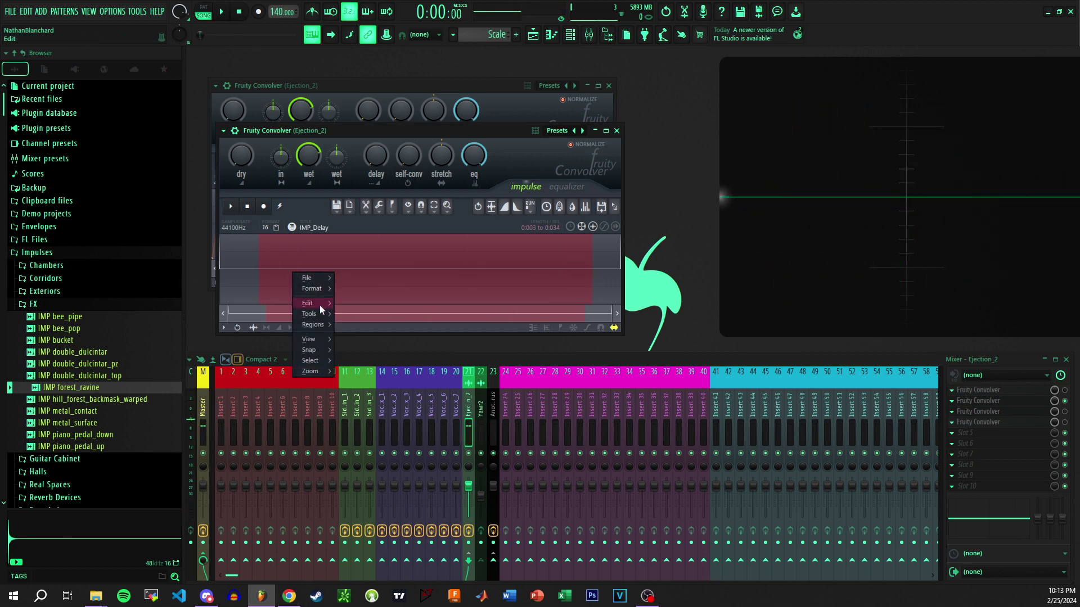
{"action": "mouse_move", "coordinate": [320, 305]}
{"action": "left_click", "coordinate": [373, 362]}
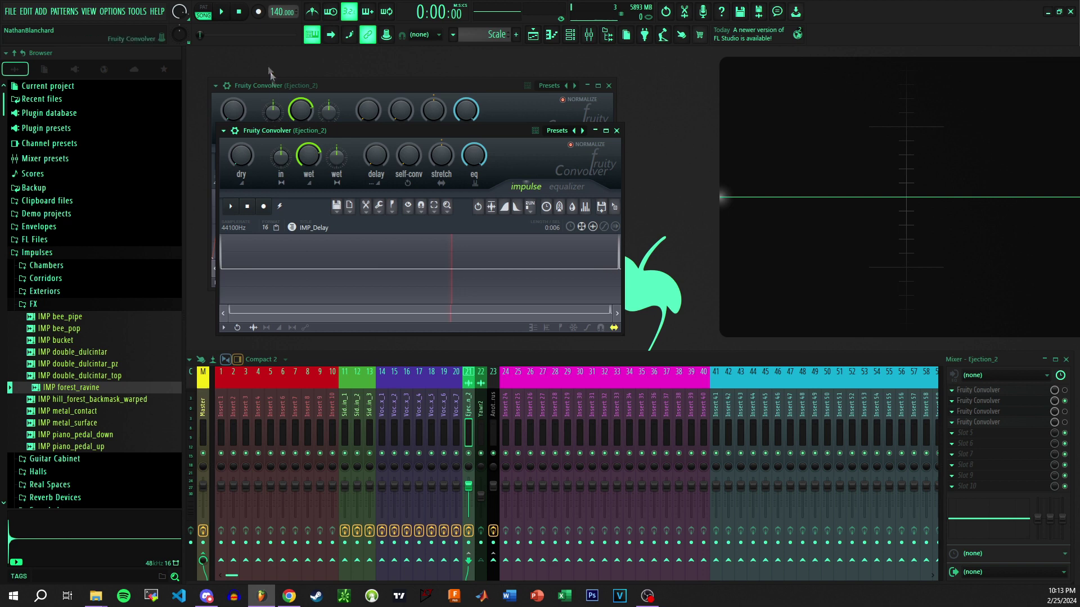
{"action": "key", "text": "space"}
{"action": "key", "text": "space"}
Close both Convolver windows and move the oscilloscope to the middle of the workspace.
{"action": "left_click", "coordinate": [616, 131]}
{"action": "left_click", "coordinate": [608, 85]}
{"action": "left_click_drag", "start_coordinate": [822, 158], "coordinate": [552, 155]}
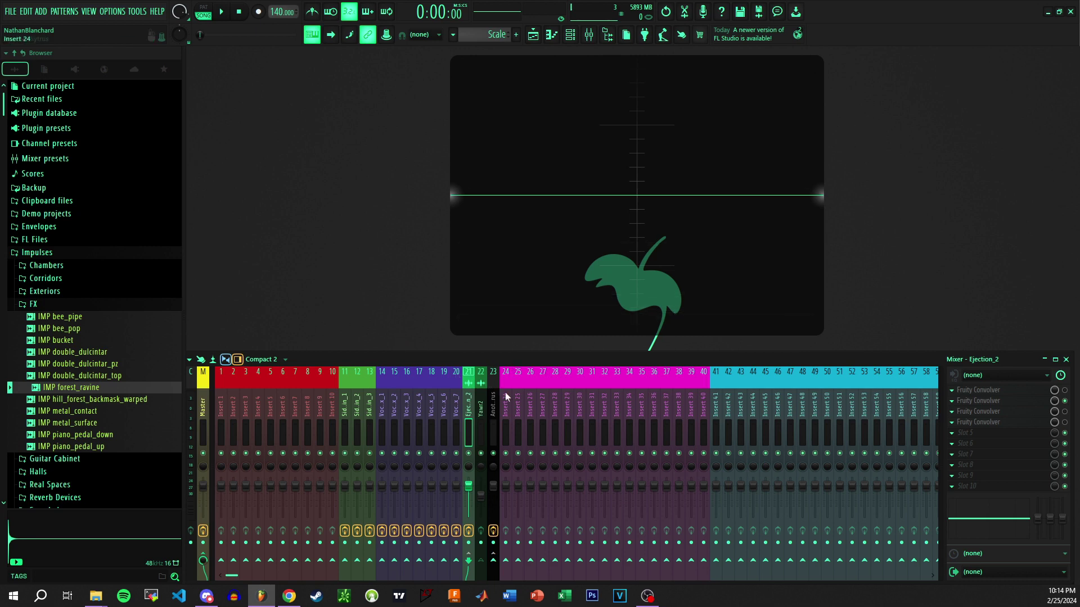
Bring back the playlist, set the playhead at bar 3, and make a time selection over bar 3 around the Yawr2 clip.
{"action": "key", "text": "F5"}
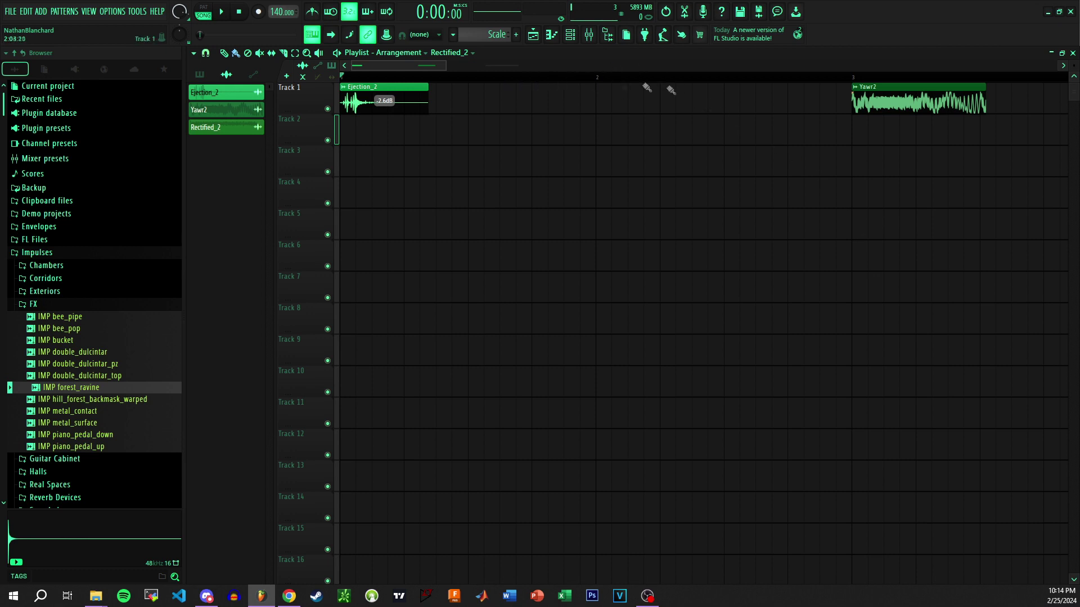
{"action": "left_click", "coordinate": [835, 76]}
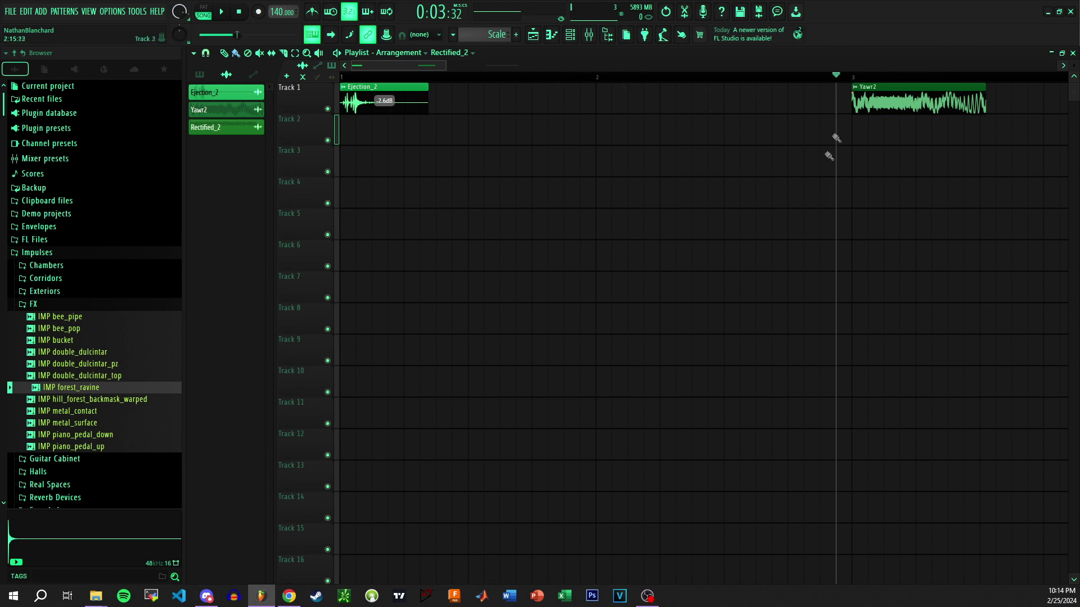
{"action": "left_click", "coordinate": [854, 77]}
{"action": "left_click_drag", "start_coordinate": [366, 66], "coordinate": [703, 84]}
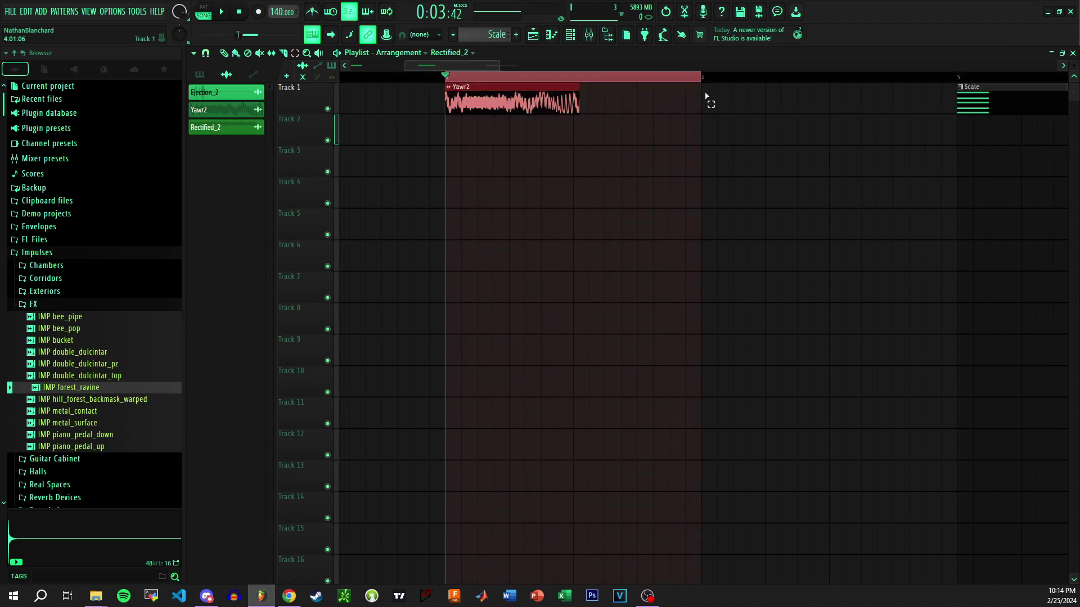
Show the mixer and play the Yawr2 clip briefly.
{"action": "key", "text": "F9"}
{"action": "mouse_move", "coordinate": [468, 486]}
{"action": "left_mouse_down"}
{"action": "mouse_move", "coordinate": [469, 496]}
{"action": "mouse_move", "coordinate": [468, 486]}
{"action": "left_mouse_up"}
{"action": "key", "text": "space"}
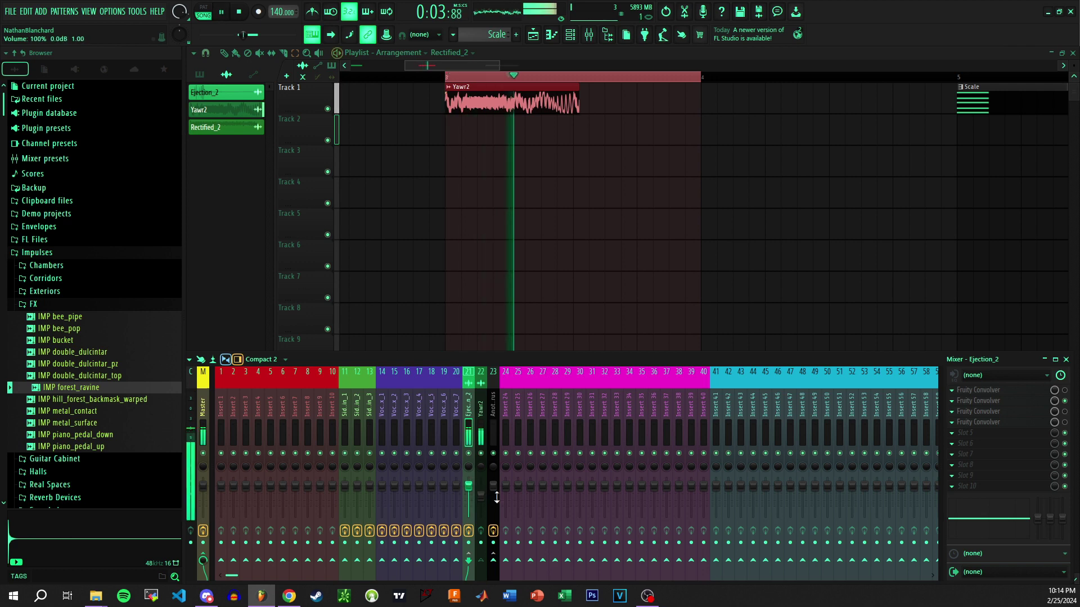
{"action": "key", "text": "space"}
Select the Another Sytrus mixer insert and play the Yawr2 clip several times with the insert's effects bypassed.
{"action": "left_click", "coordinate": [483, 419]}
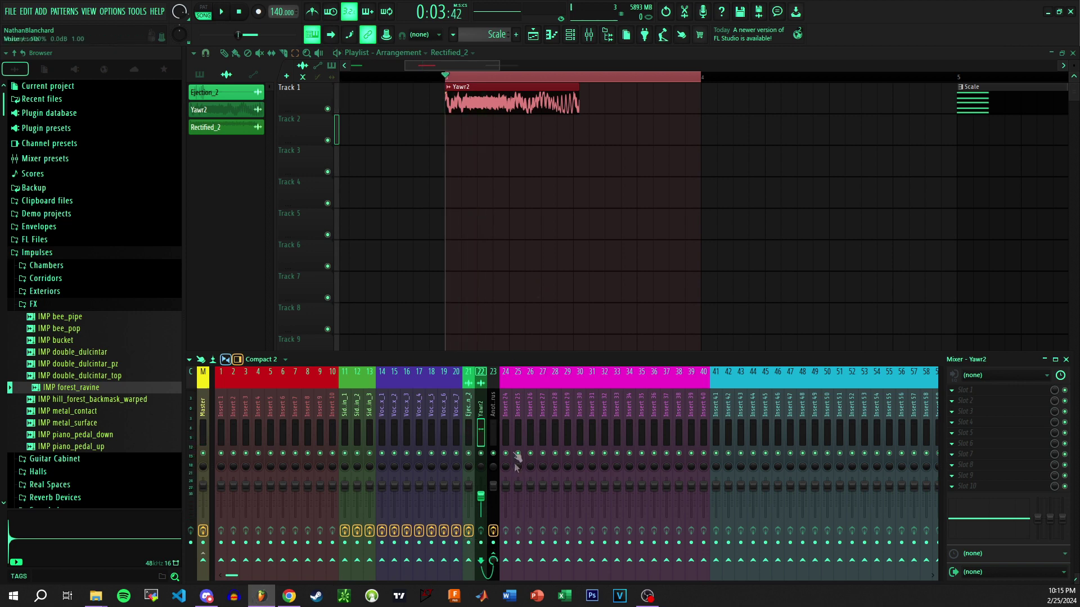
{"action": "left_click", "coordinate": [495, 408]}
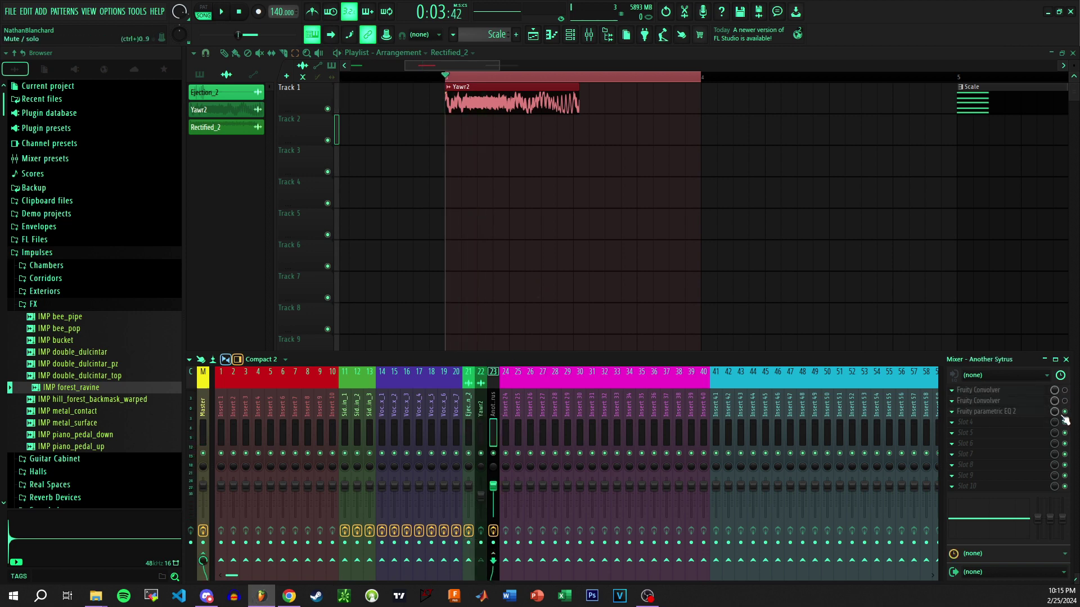
{"action": "key", "text": "space"}
{"action": "key", "text": "space"}
{"action": "key", "text": "space"}
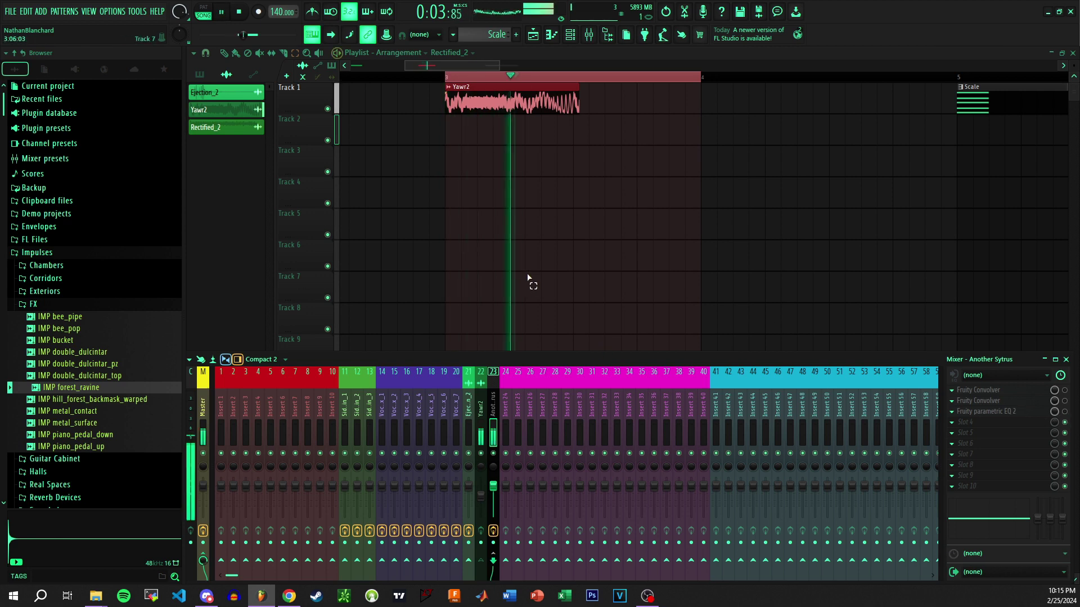
{"action": "key", "text": "space"}
{"action": "key", "text": "space"}
{"action": "key", "text": "space"}
{"action": "key", "text": "space"}
{"action": "key", "text": "space"}
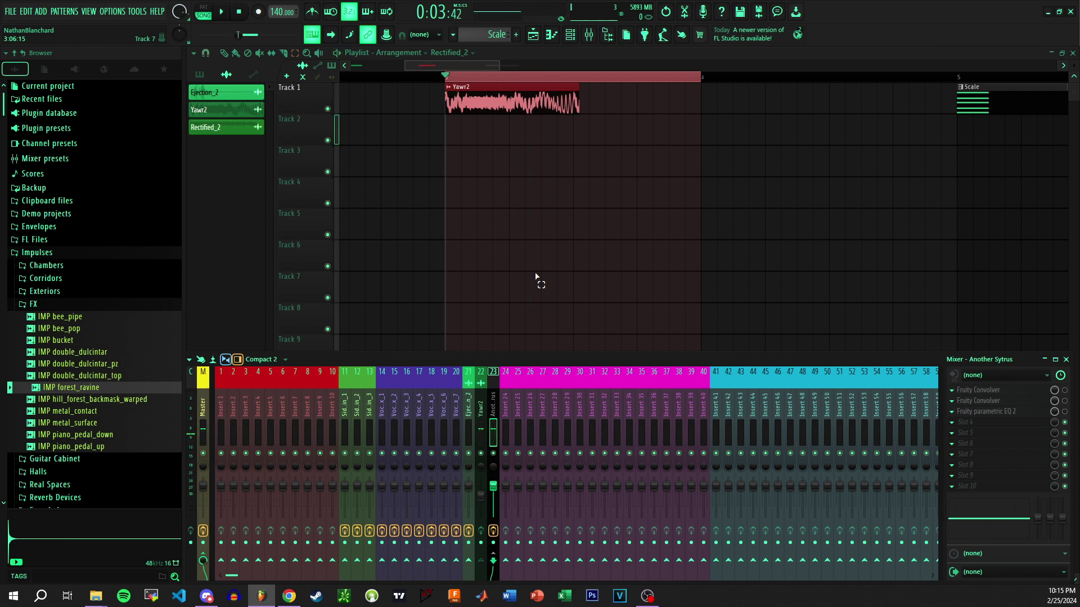
{"action": "key", "text": "space"}
{"action": "key", "text": "space"}
Open the Fruity Convolver in slot 2 of Another Sytrus and preview the Unrectified sample from the SoundDesign Conv_Vid folder.
{"action": "left_click", "coordinate": [1005, 404]}
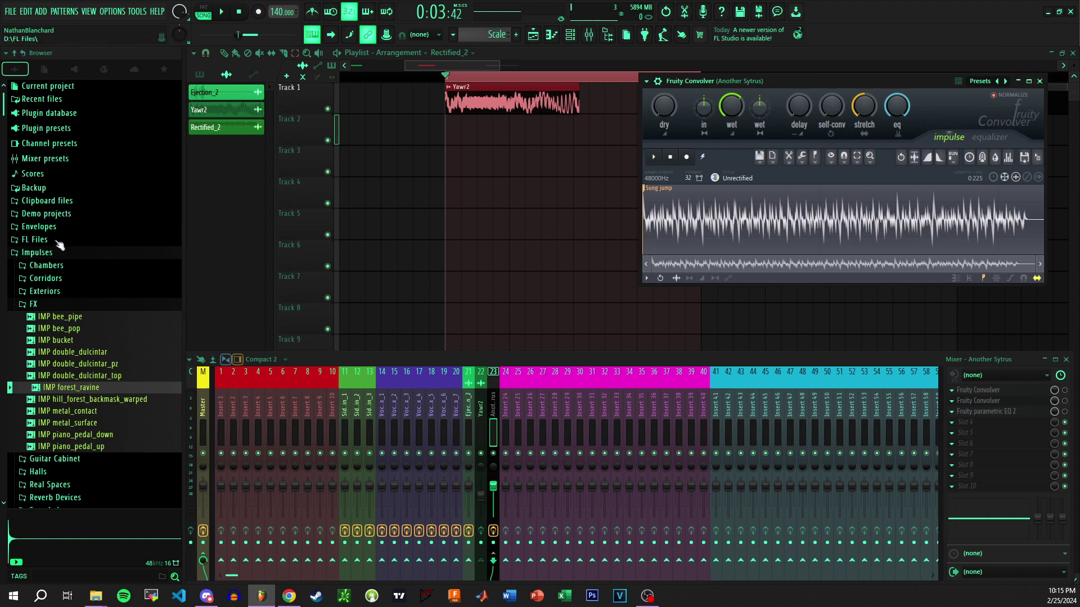
{"action": "scroll", "coordinate": [66, 270], "scroll_direction": "up", "scroll_amount": 4}
{"action": "scroll", "coordinate": [67, 282], "scroll_direction": "up", "scroll_amount": 5}
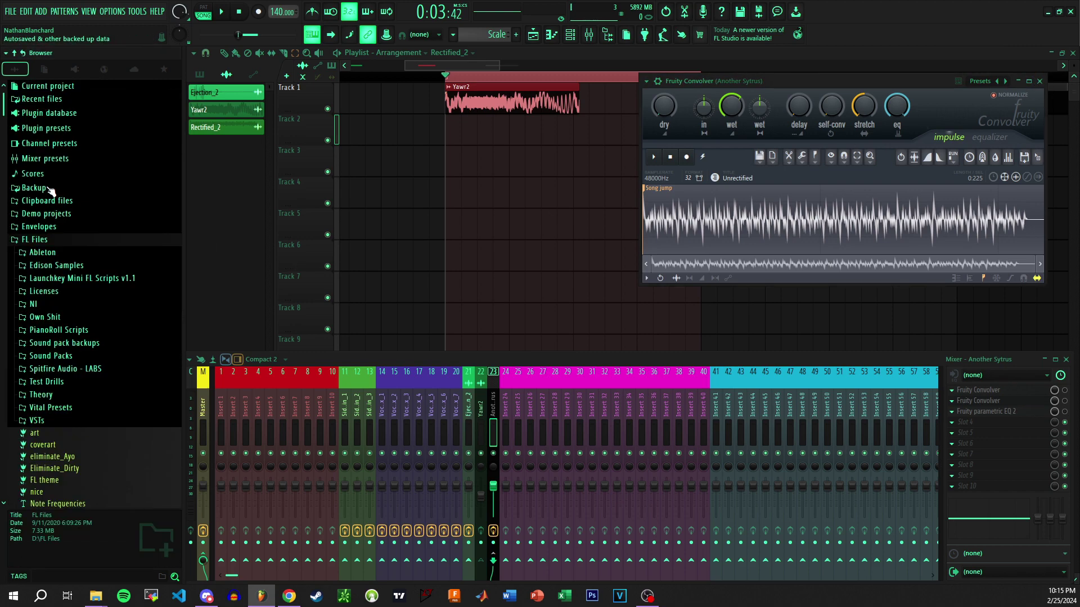
{"action": "scroll", "coordinate": [56, 236], "scroll_direction": "down", "scroll_amount": 10}
{"action": "scroll", "coordinate": [52, 210], "scroll_direction": "up", "scroll_amount": 4}
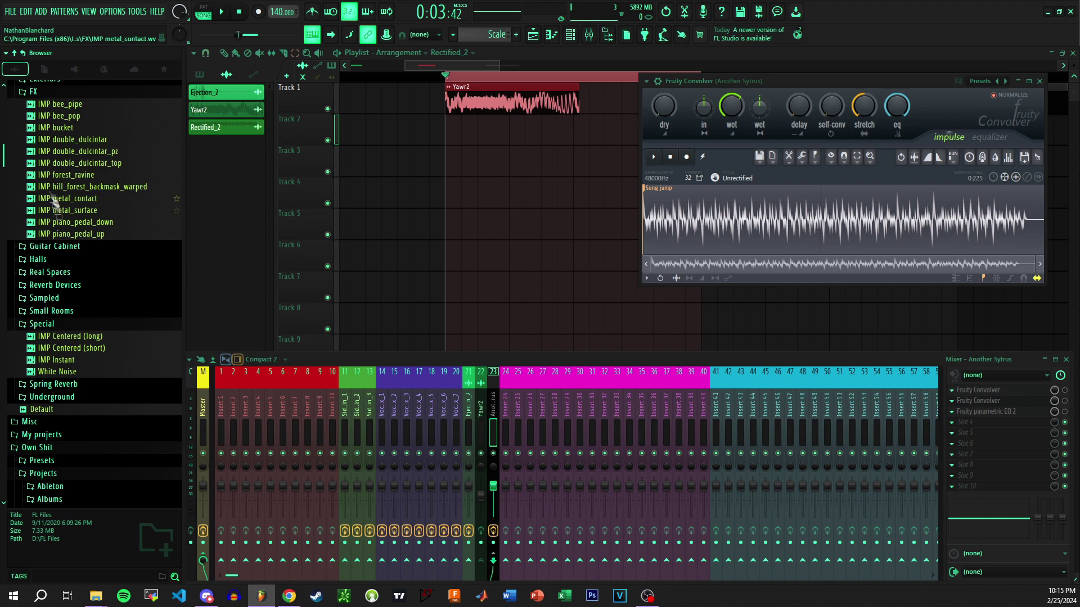
{"action": "left_click", "coordinate": [44, 185]}
{"action": "scroll", "coordinate": [78, 266], "scroll_direction": "down", "scroll_amount": 1}
{"action": "scroll", "coordinate": [82, 270], "scroll_direction": "down", "scroll_amount": 3}
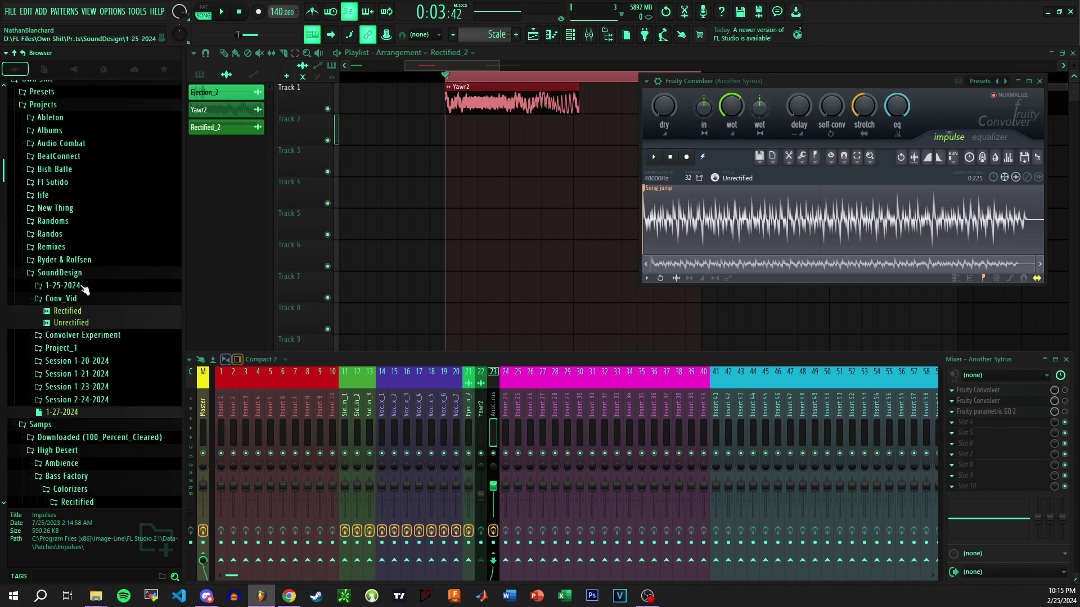
{"action": "left_click", "coordinate": [78, 324]}
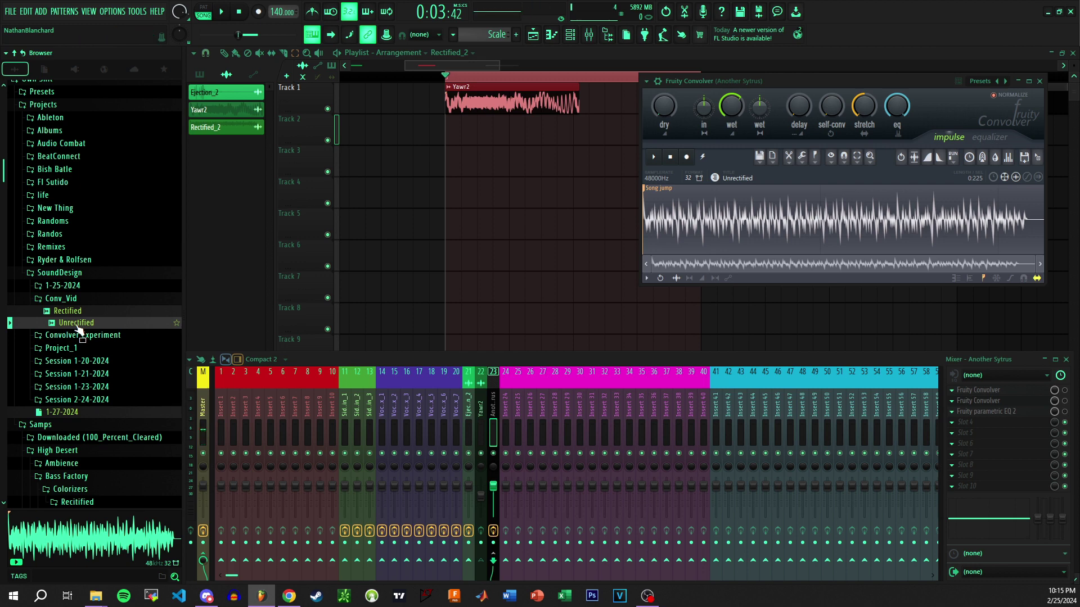
{"action": "left_click", "coordinate": [77, 326]}
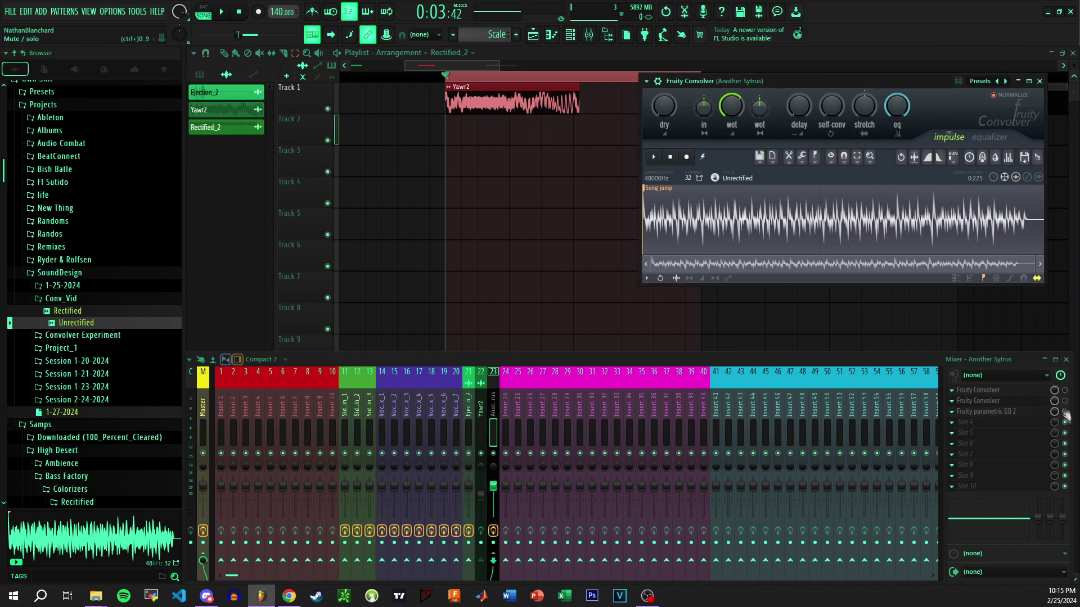
Play the Yawr2 clip repeatedly through the slot 2 Convolver to hear the Unrectified impulse.
{"action": "key", "text": "space"}
{"action": "key", "text": "space"}
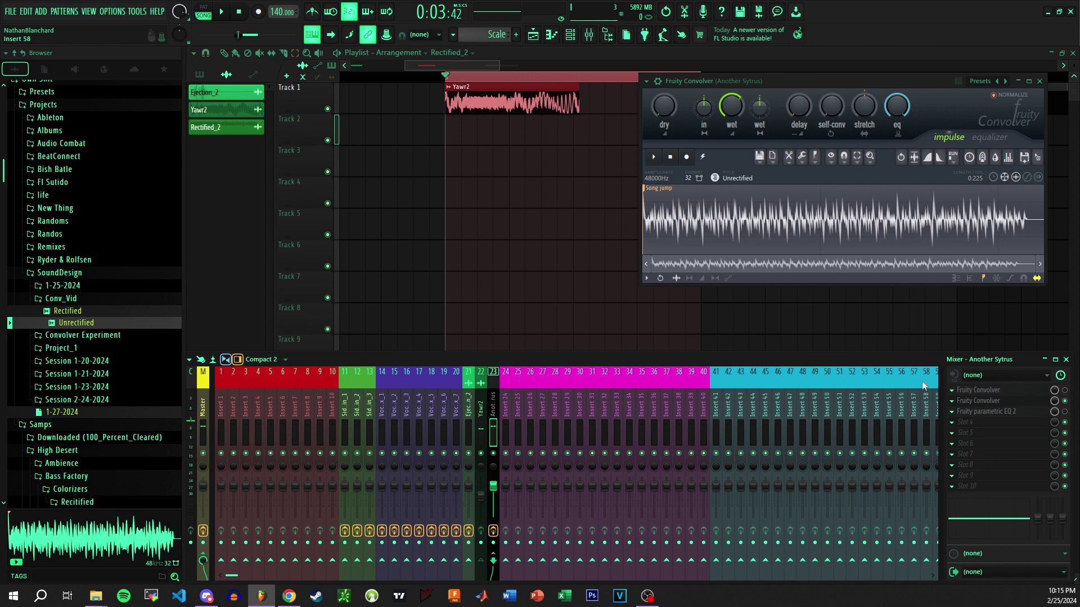
{"action": "key", "text": "space"}
{"action": "key", "text": "space"}
{"action": "key", "text": "space"}
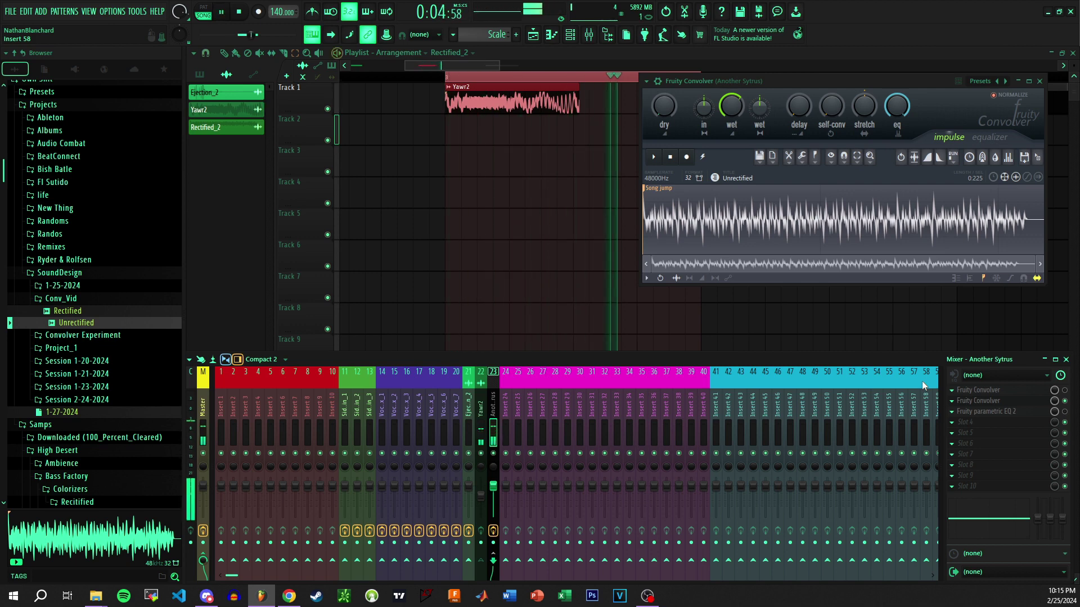
{"action": "key", "text": "space"}
{"action": "key", "text": "space"}
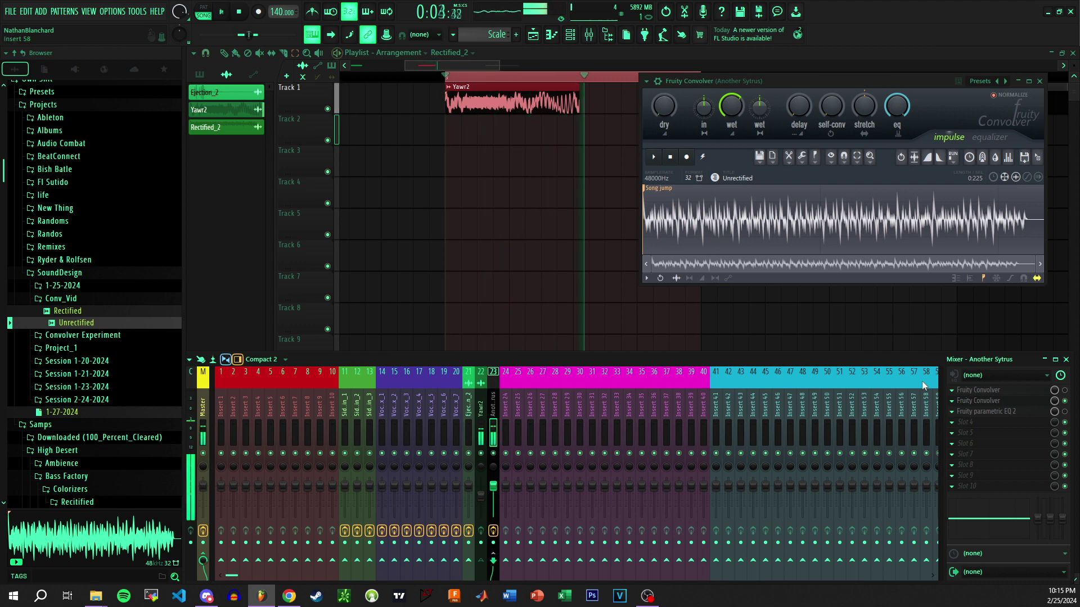
{"action": "key", "text": "space"}
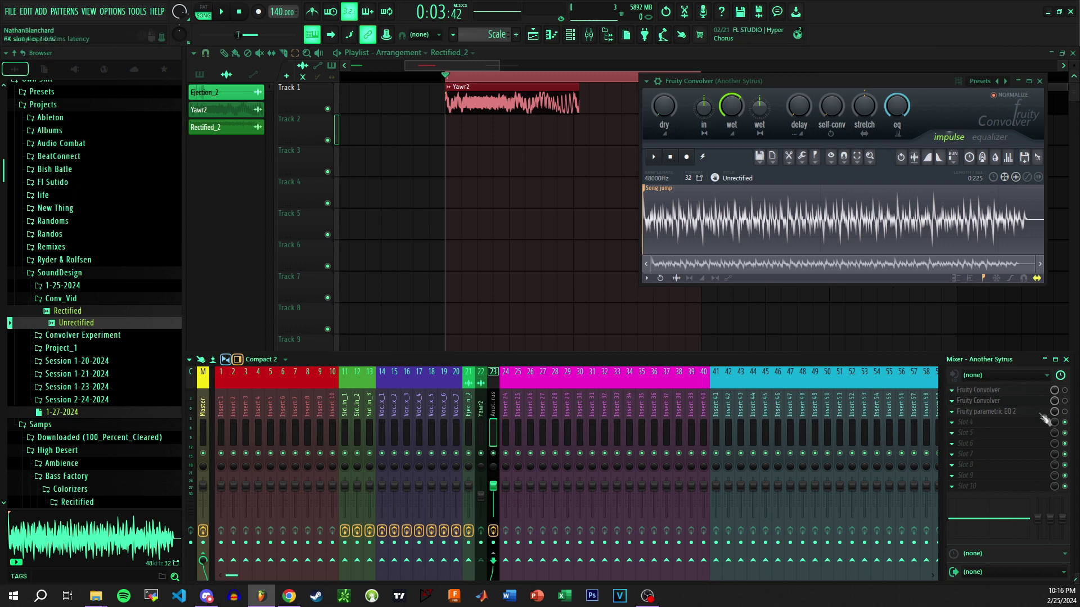
Open the slot 1 Convolver beside the slot 2 one and alternately preview the Rectified and Unrectified samples.
{"action": "left_click", "coordinate": [1023, 393]}
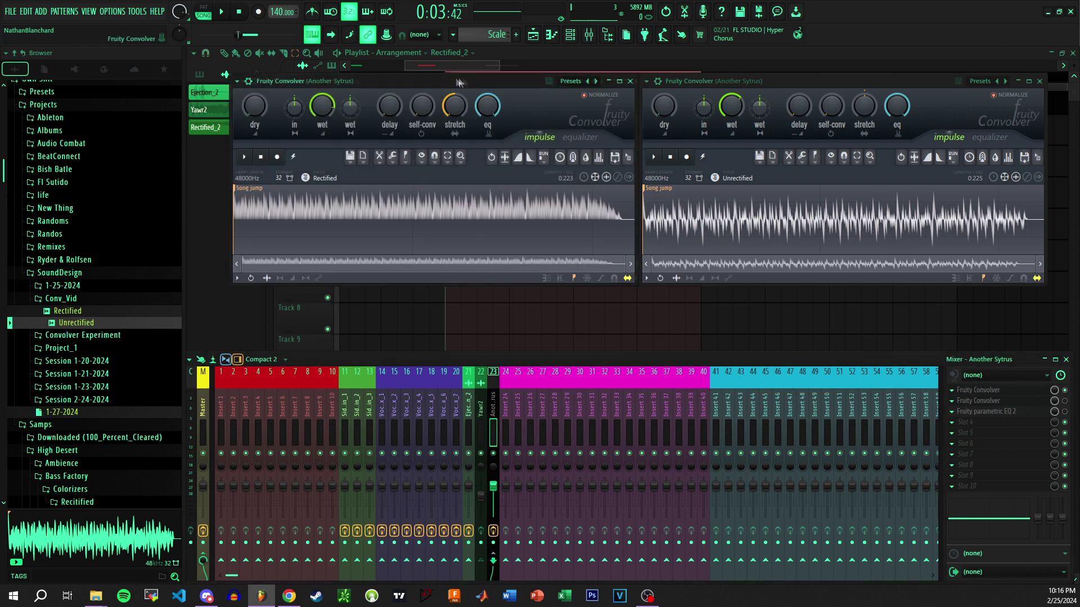
{"action": "mouse_move", "coordinate": [455, 77]}
{"action": "left_mouse_down"}
{"action": "mouse_move", "coordinate": [511, 87]}
{"action": "mouse_move", "coordinate": [467, 78]}
{"action": "left_mouse_up"}
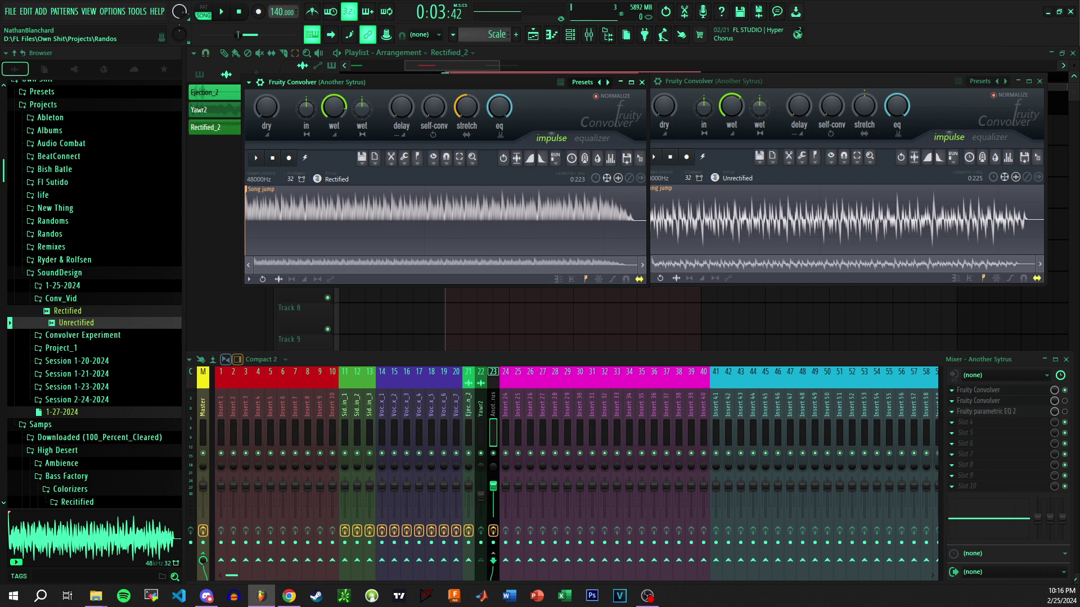
{"action": "left_click", "coordinate": [78, 312]}
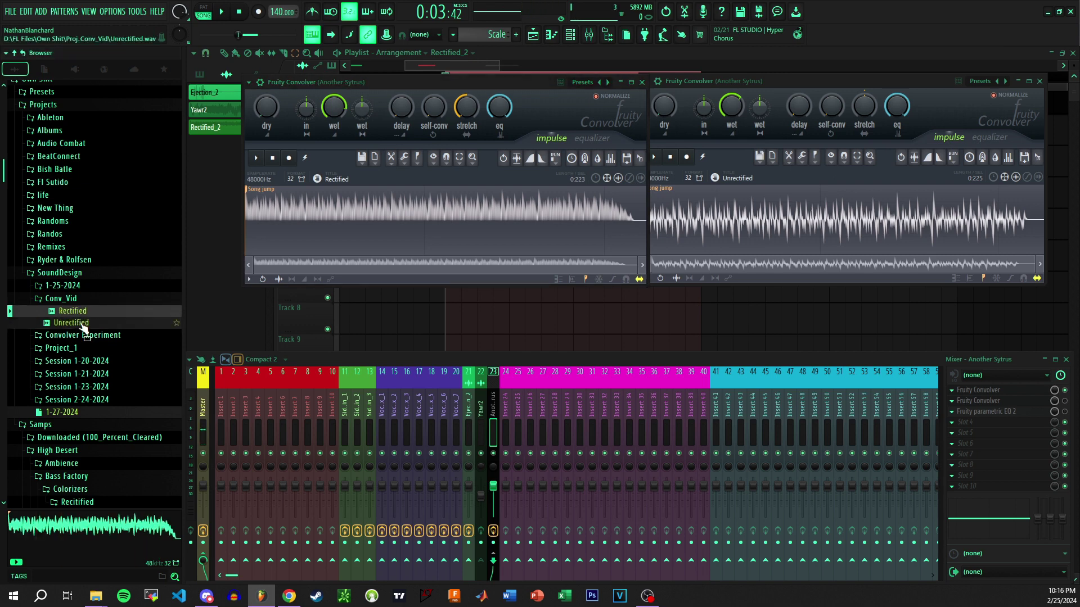
{"action": "left_click", "coordinate": [85, 322]}
{"action": "left_click", "coordinate": [82, 312]}
{"action": "left_click", "coordinate": [83, 321]}
{"action": "left_click", "coordinate": [82, 312]}
{"action": "left_click", "coordinate": [83, 320]}
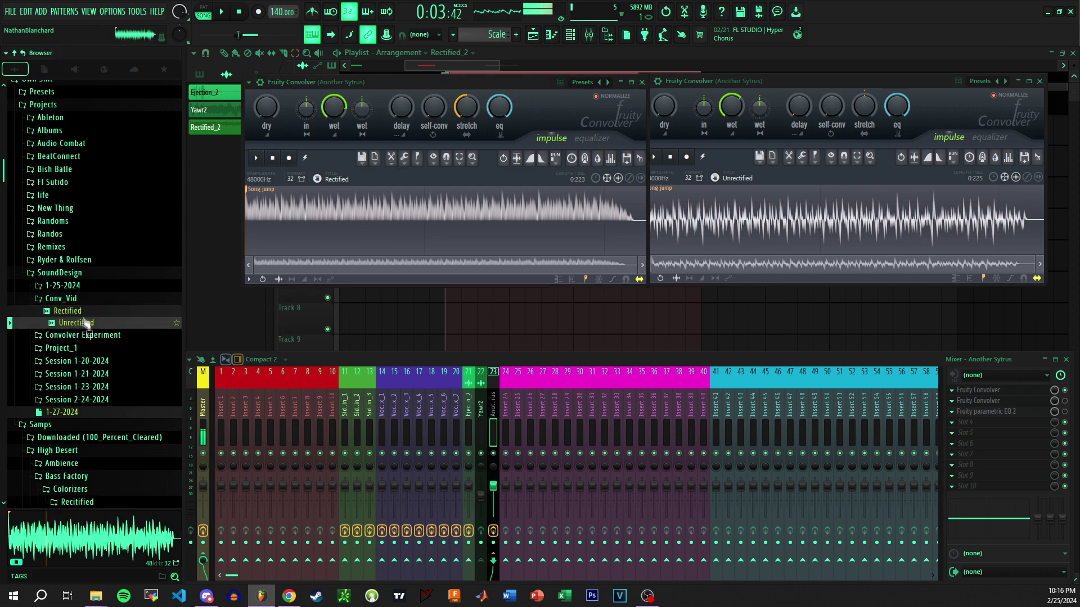
{"action": "left_click", "coordinate": [82, 312]}
{"action": "left_click", "coordinate": [83, 319]}
{"action": "left_click", "coordinate": [83, 311]}
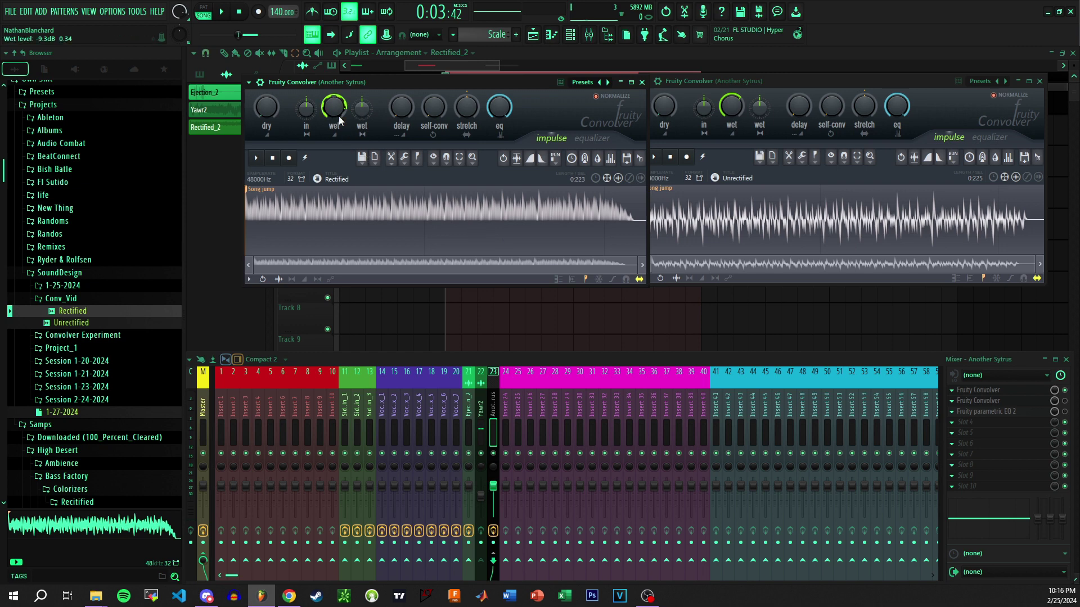
Lower the wet level of the Convolver that holds the Rectified impulse.
{"action": "scroll", "coordinate": [337, 110], "scroll_direction": "down", "scroll_amount": 10}
{"action": "scroll", "coordinate": [337, 111], "scroll_direction": "up", "scroll_amount": 5}
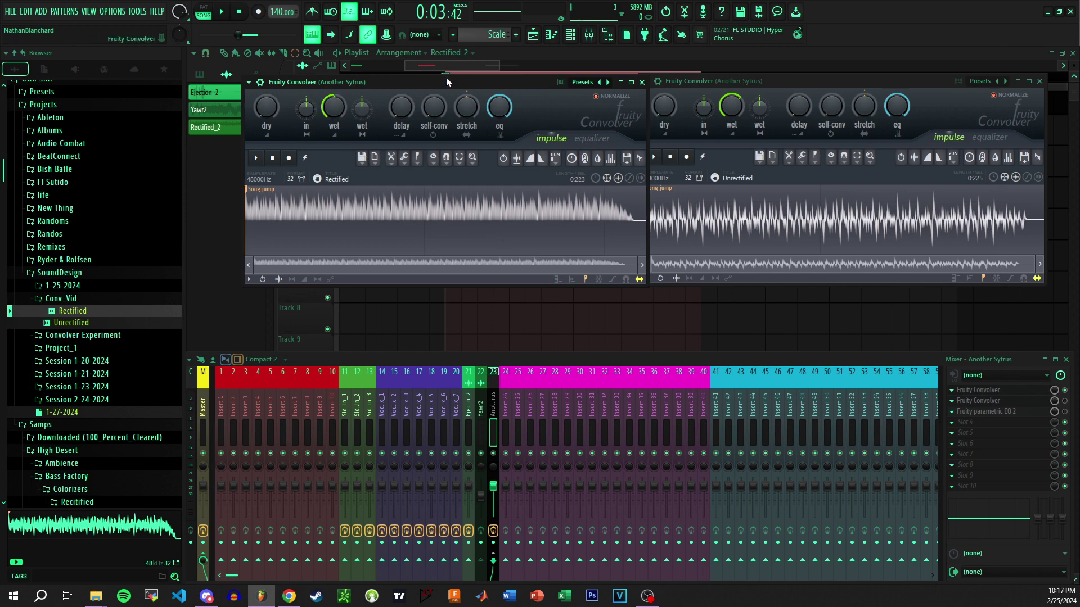
Replay the Yawr2 clip several times through the slot 1 Convolver to hear the Rectified impulse at the lowered wet level.
{"action": "key", "text": "space"}
{"action": "key", "text": "space"}
{"action": "key", "text": "space"}
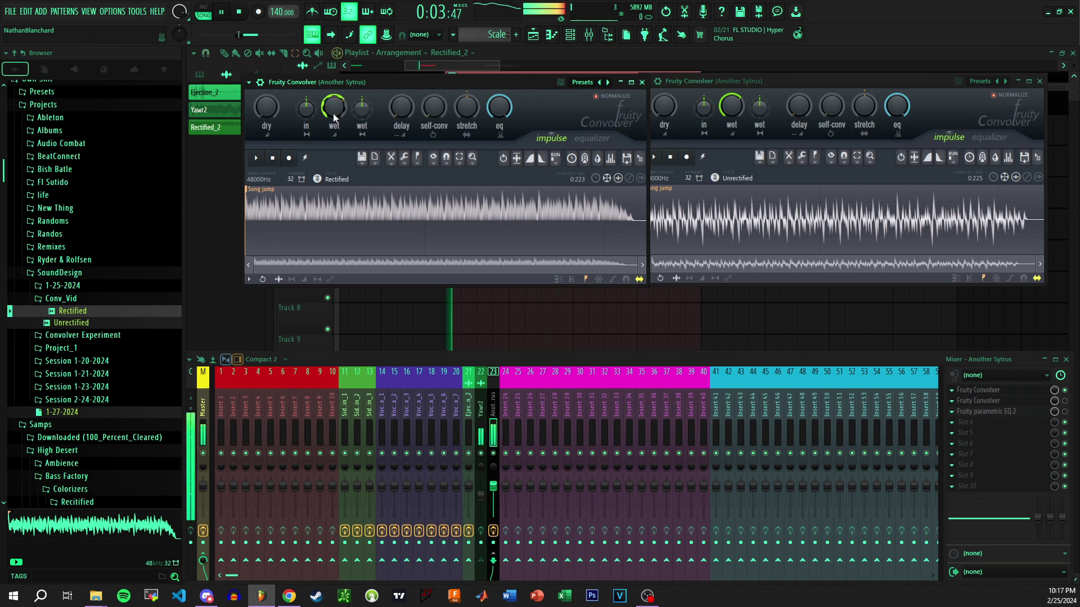
{"action": "key", "text": "space"}
{"action": "key", "text": "space"}
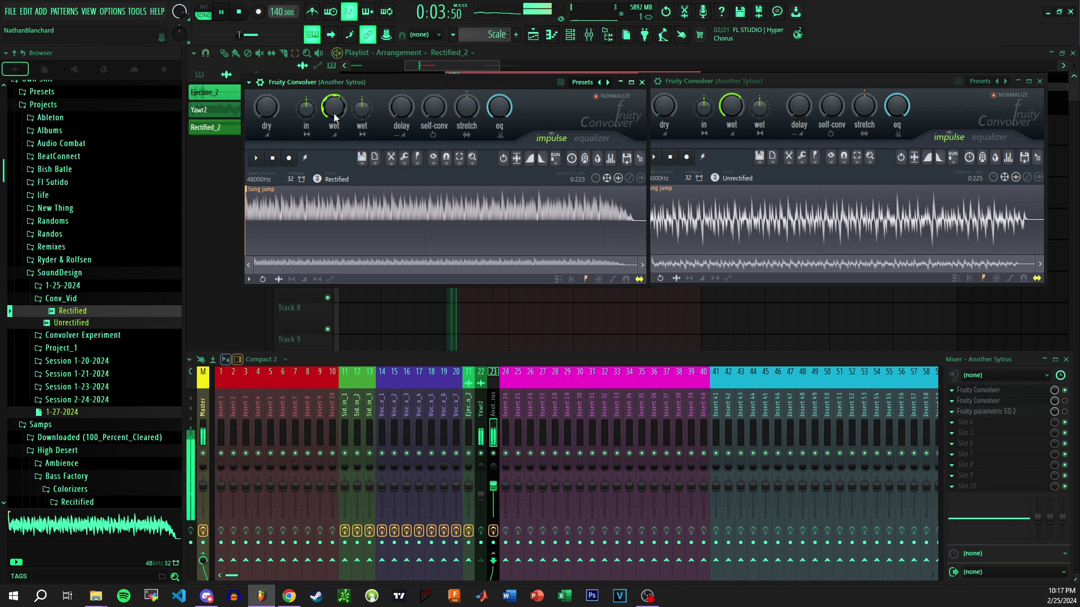
{"action": "key", "text": "space"}
{"action": "key", "text": "space"}
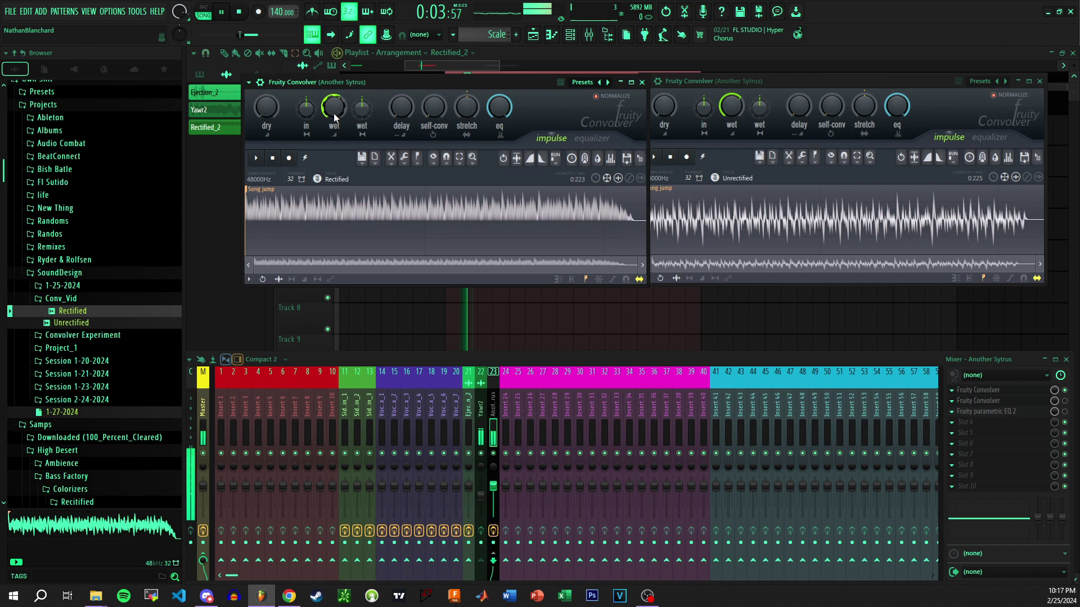
{"action": "key", "text": "space"}
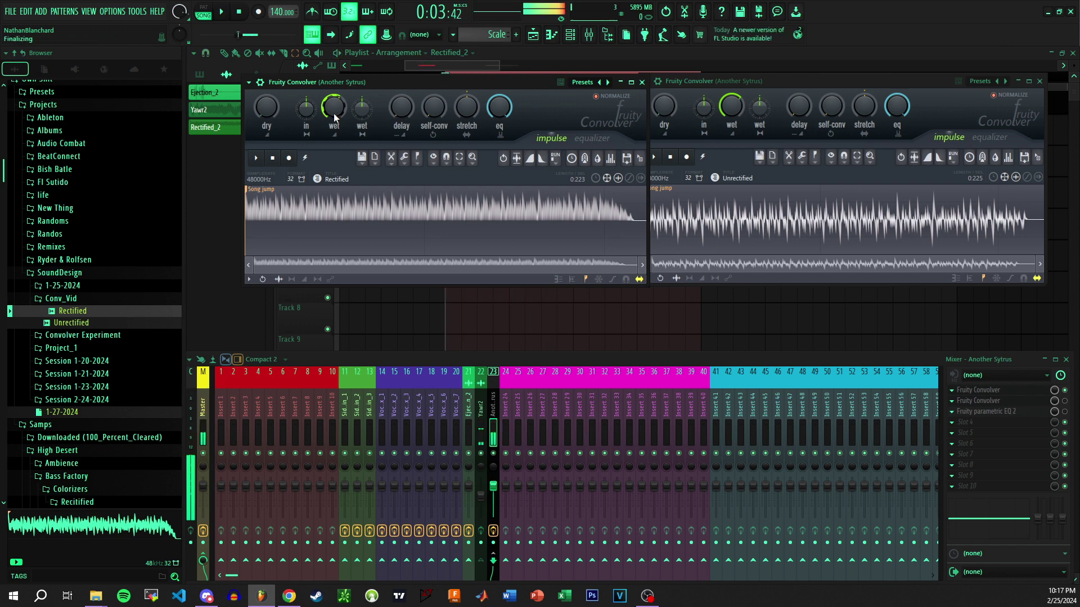
{"action": "key", "text": "space"}
{"action": "key", "text": "space"}
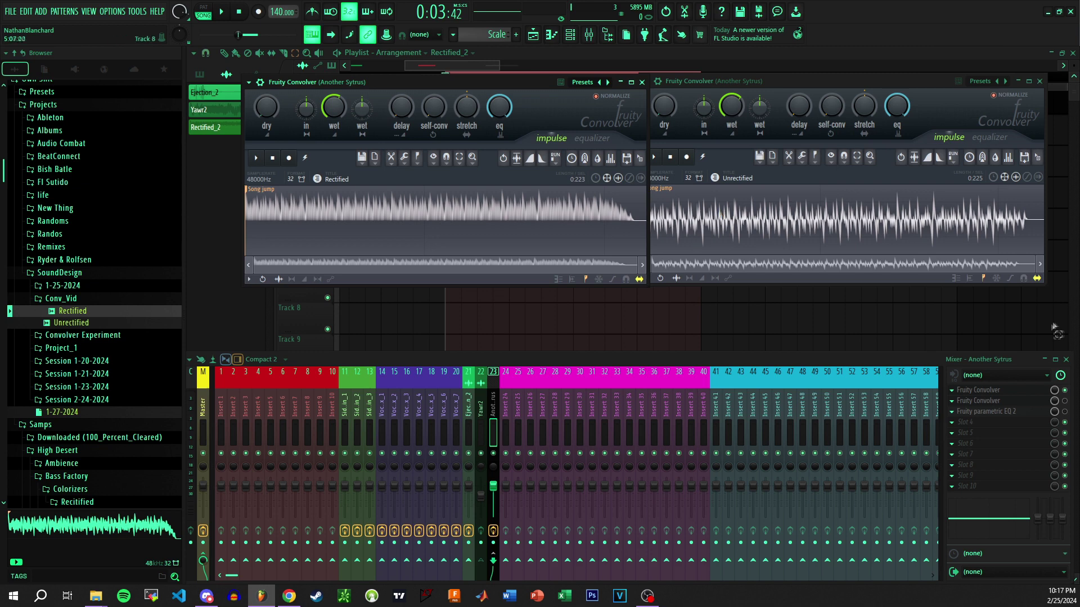
Enable Fruity parametric EQ 2 on Another Sytrus, raise the Rectified Convolver's wet level, and play the Yawr2 clip.
{"action": "left_click", "coordinate": [1033, 412]}
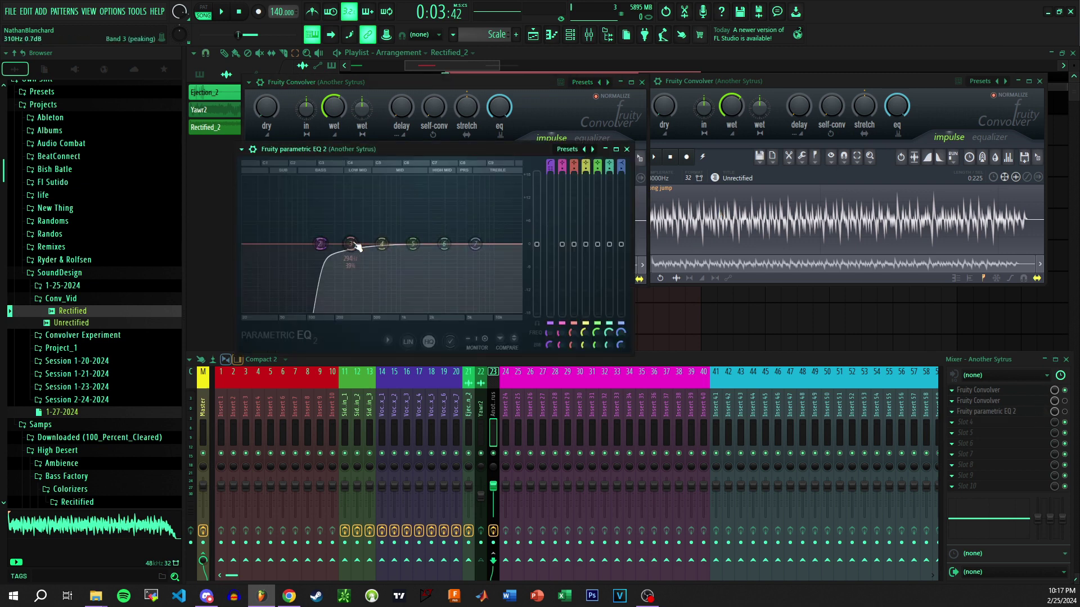
{"action": "left_click", "coordinate": [1064, 412]}
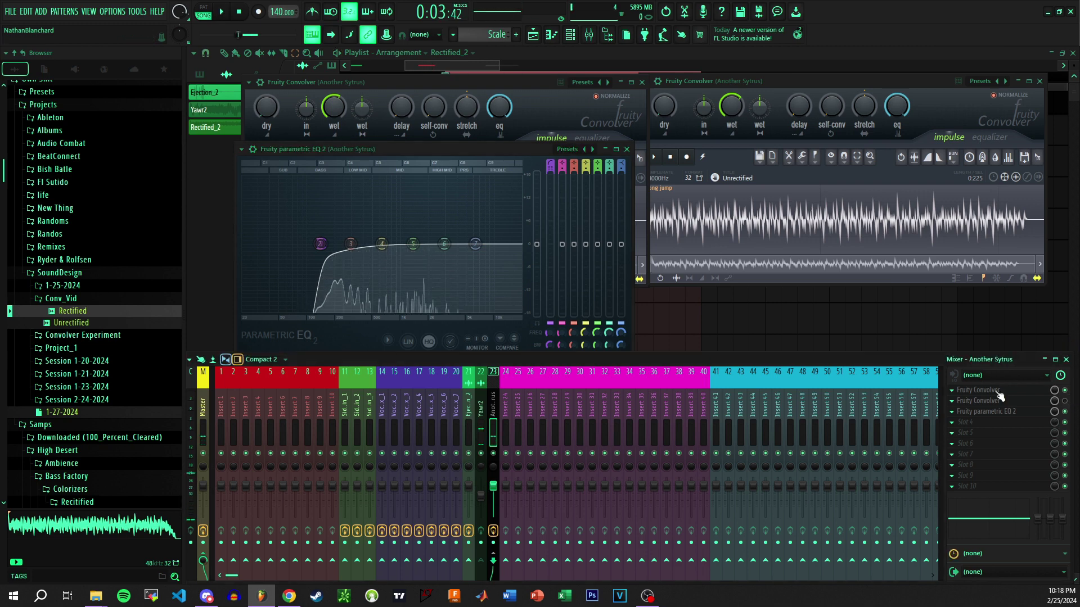
{"action": "left_click", "coordinate": [341, 114]}
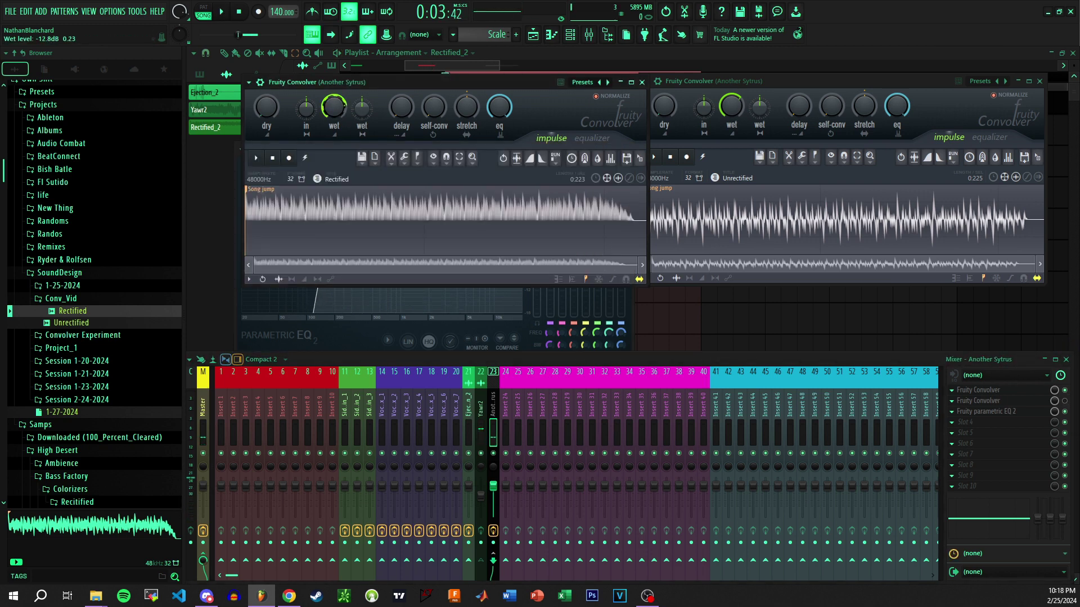
{"action": "key", "text": "space"}
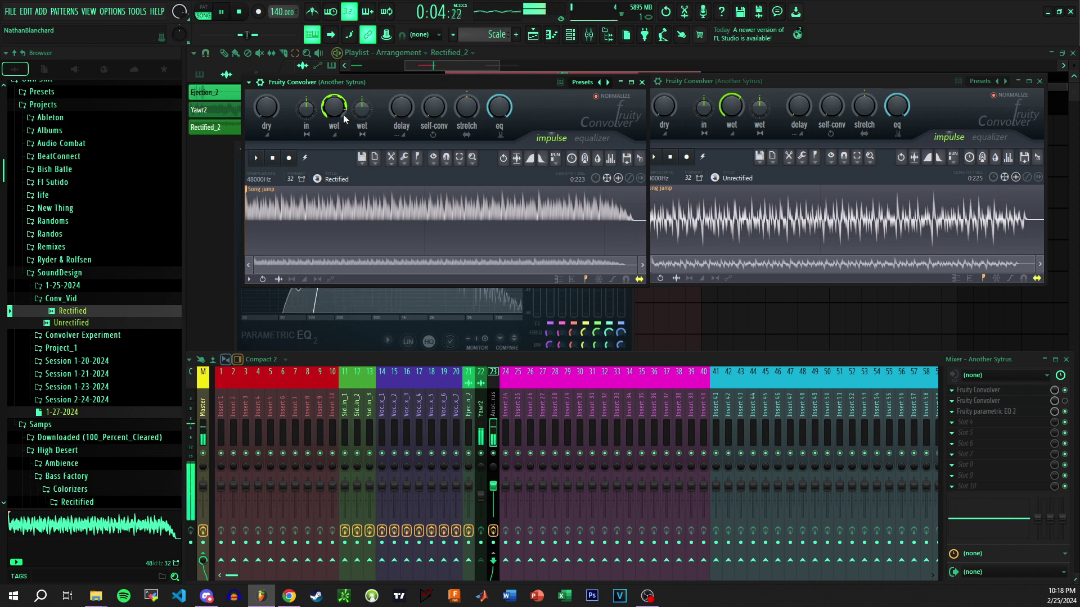
{"action": "key", "text": "space"}
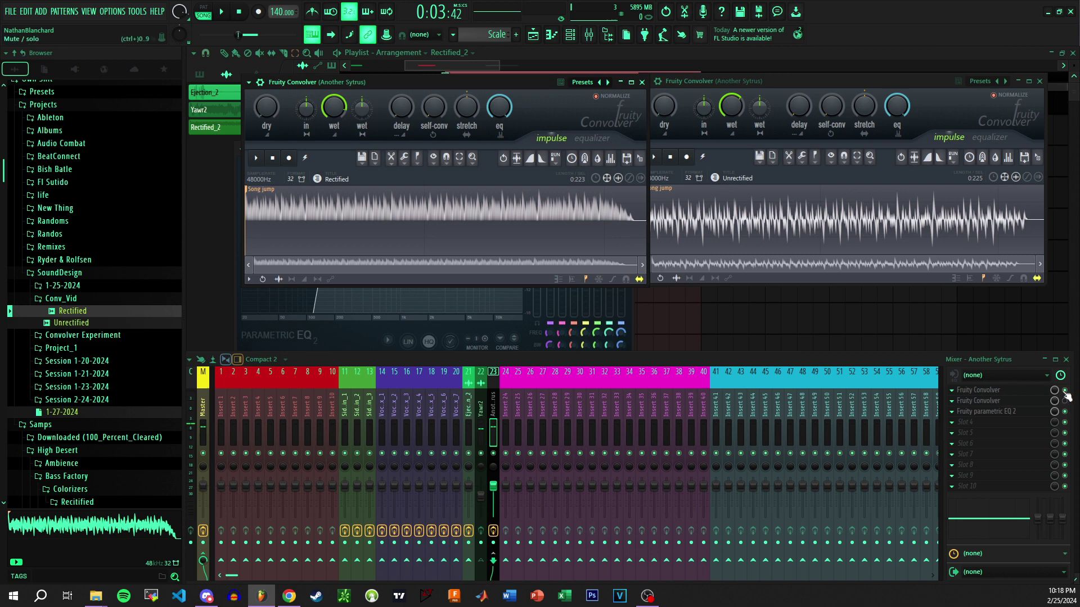
Play the Yawr2 clip with only the slot 2 Convolver enabled, and again with only the slot 1 Convolver enabled.
{"action": "left_click", "coordinate": [1065, 401]}
{"action": "key", "text": "space"}
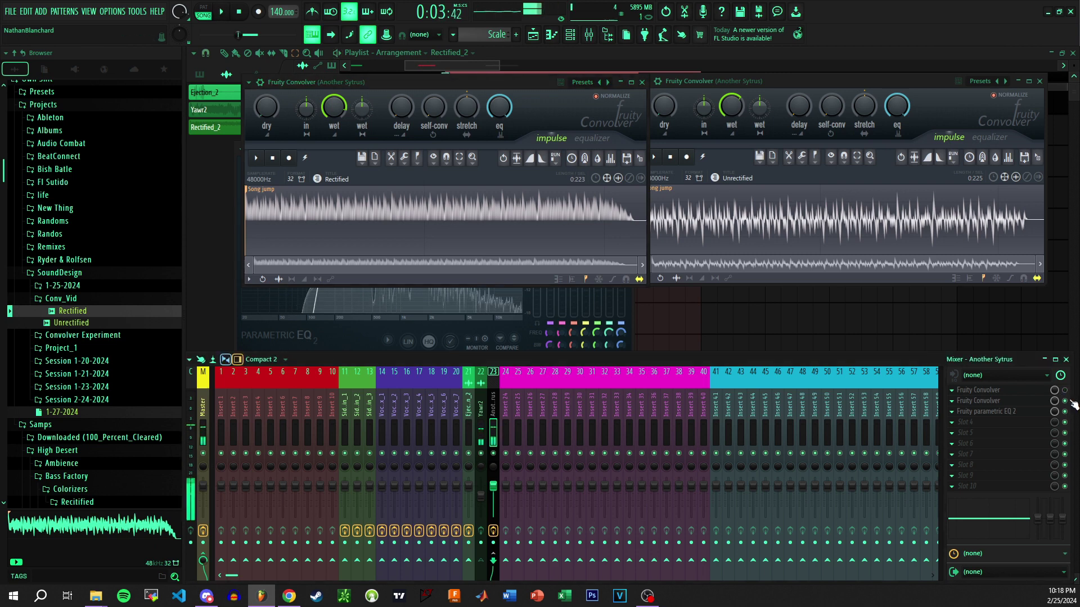
{"action": "key", "text": "space"}
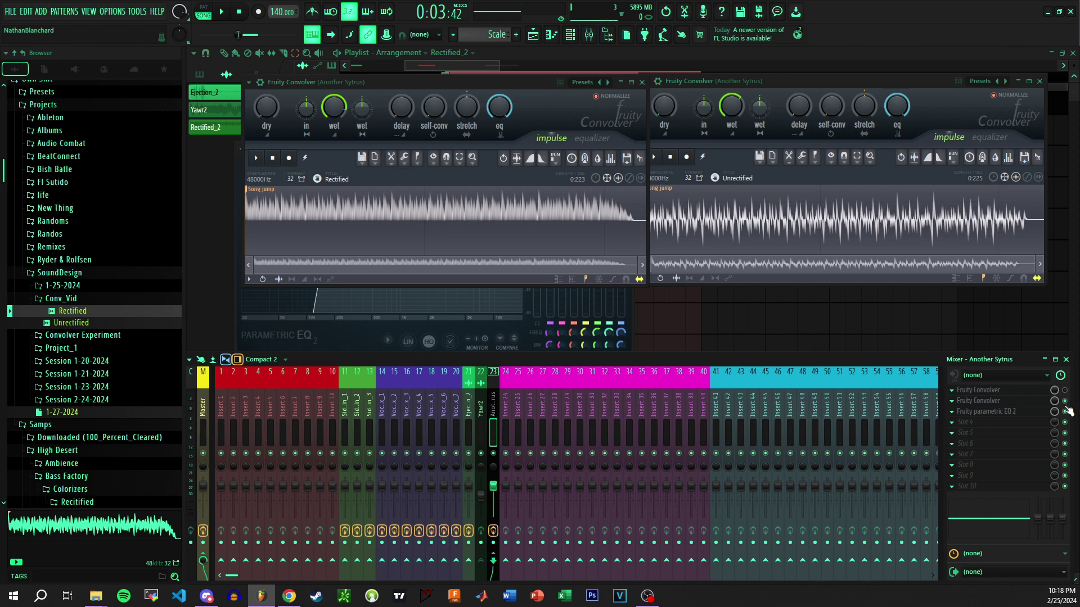
{"action": "key", "text": "space"}
{"action": "key", "text": "space"}
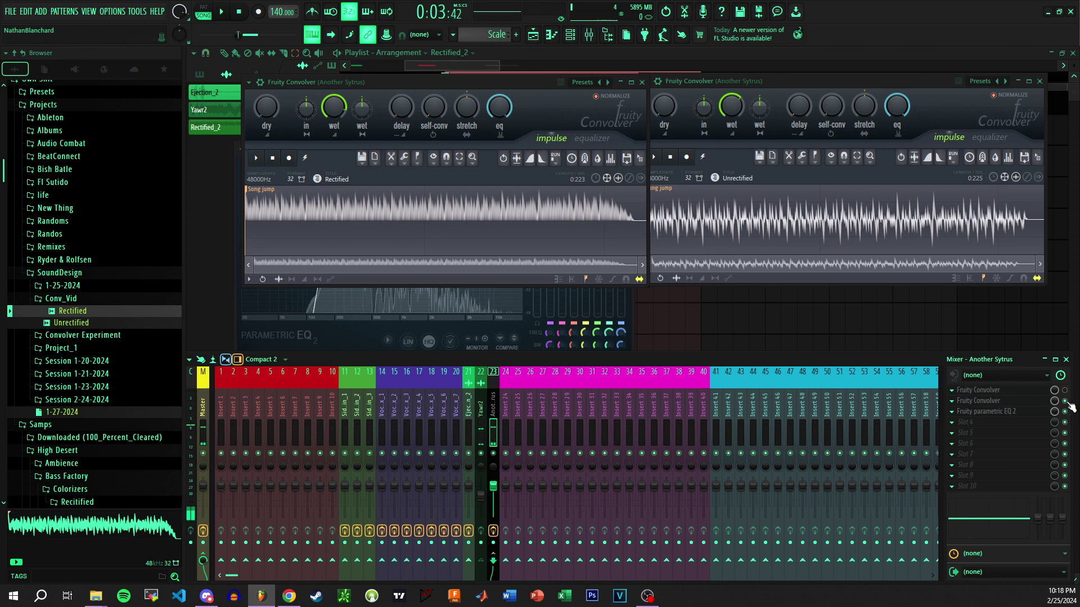
{"action": "key", "text": "space"}
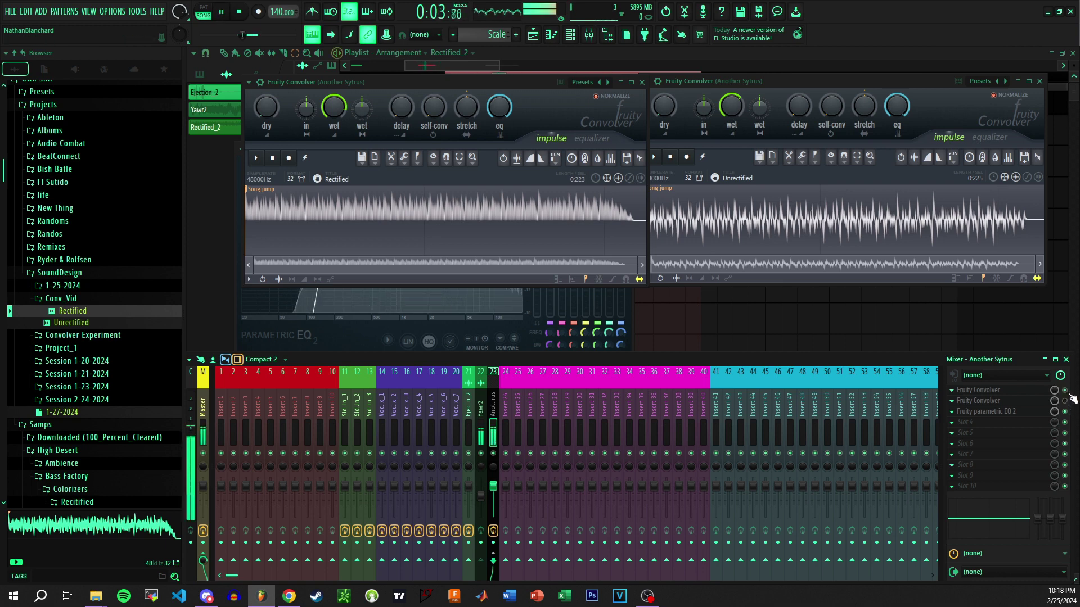
{"action": "key", "text": "space"}
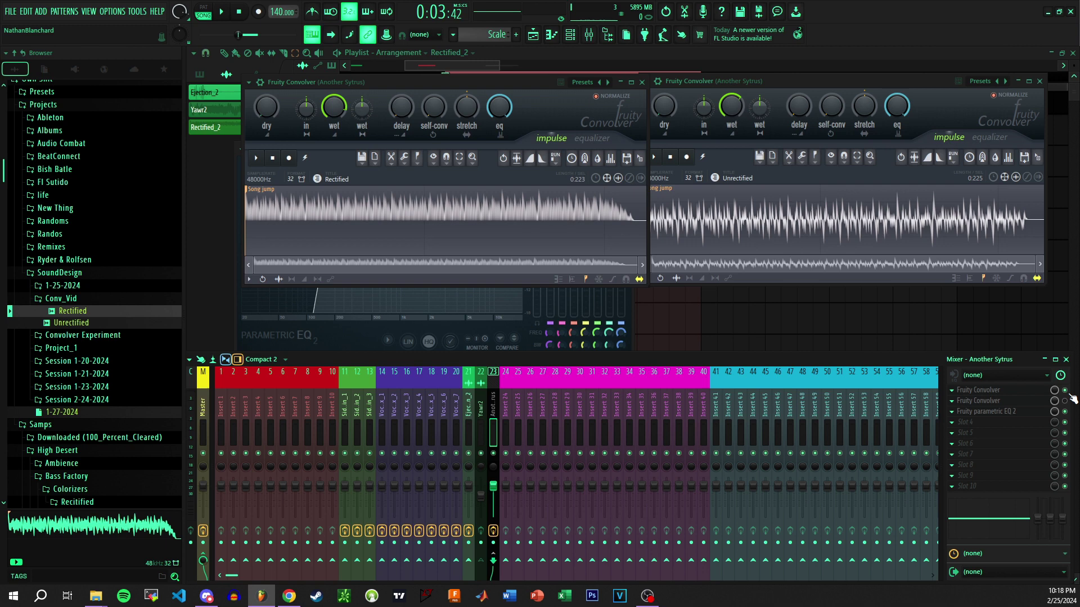
Replay the Yawr2 clip through the Rectified impulse, swap to the slot 2 Convolver, and play it through the Unrectified impulse.
{"action": "key", "text": "space"}
{"action": "key", "text": "space"}
{"action": "left_click", "coordinate": [1064, 390]}
{"action": "left_click", "coordinate": [1064, 400]}
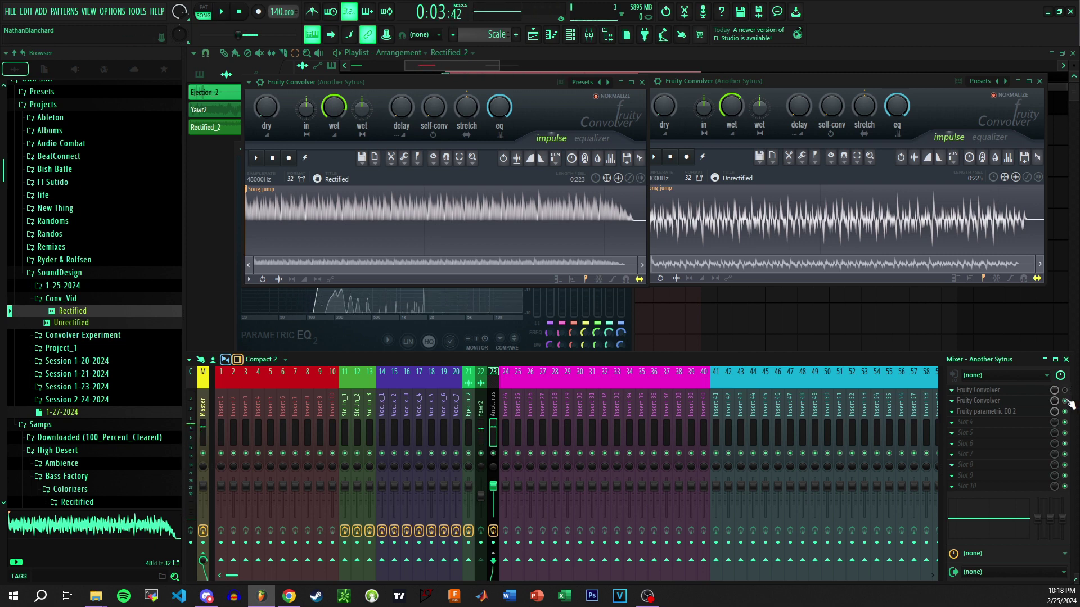
{"action": "key", "text": "space"}
{"action": "key", "text": "space"}
Toggle between the two Convolvers, audition the clip once more through slot 2, and bypass the slot 2 Convolver.
{"action": "left_click", "coordinate": [1065, 401]}
{"action": "left_click", "coordinate": [1065, 390]}
{"action": "left_click", "coordinate": [1065, 390]}
{"action": "left_click", "coordinate": [1064, 401]}
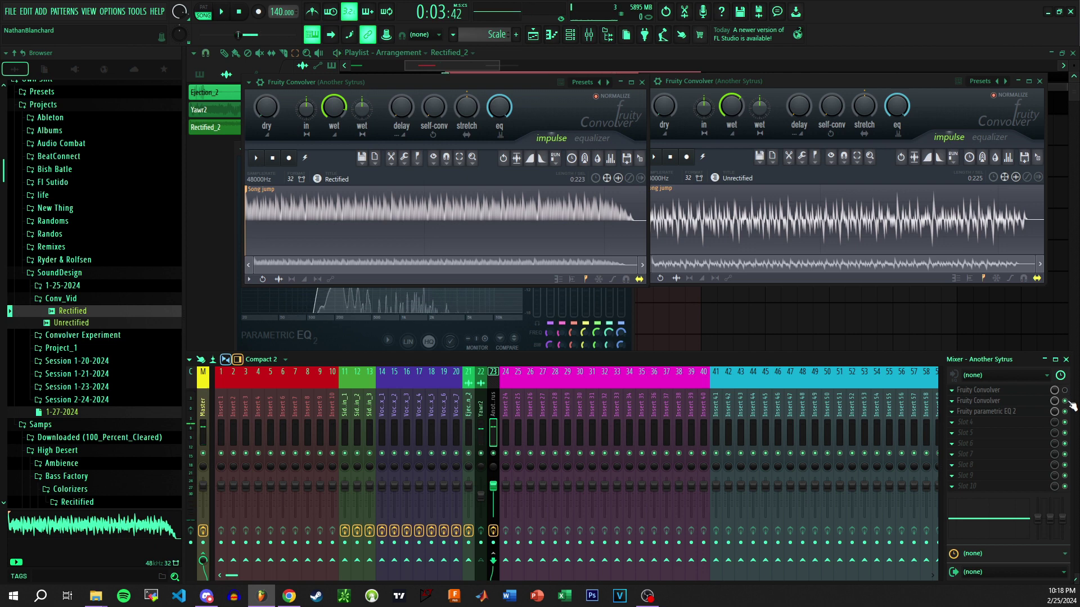
{"action": "key", "text": "space"}
{"action": "key", "text": "space"}
{"action": "left_click", "coordinate": [1065, 401]}
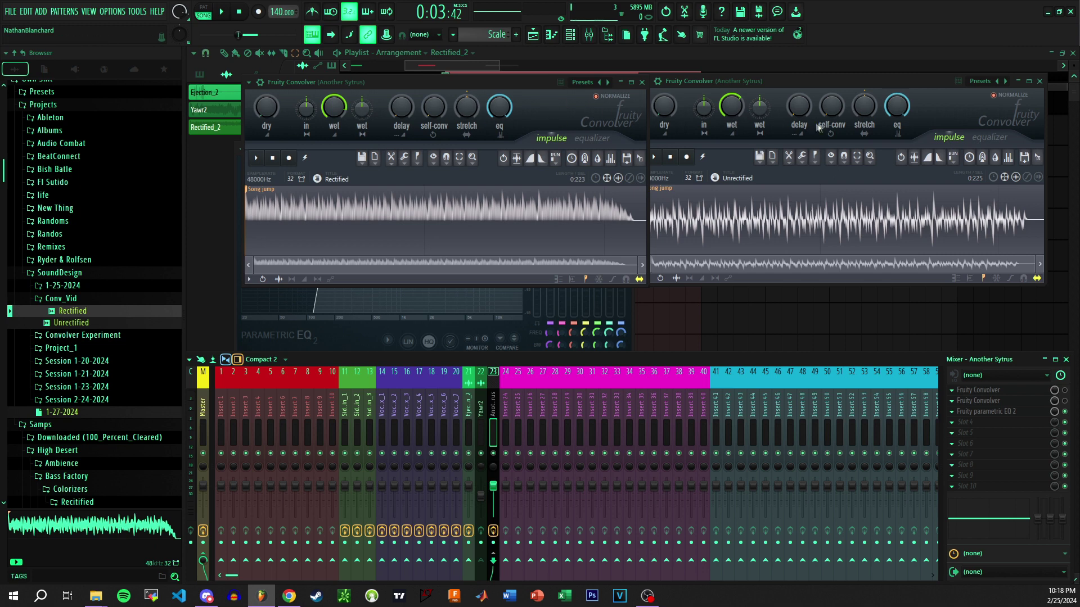
Lower the stretch on both the Rectified and Unrectified Convolvers.
{"action": "left_click_drag", "start_coordinate": [845, 84], "coordinate": [838, 85]}
{"action": "left_click_drag", "start_coordinate": [476, 105], "coordinate": [476, 158]}
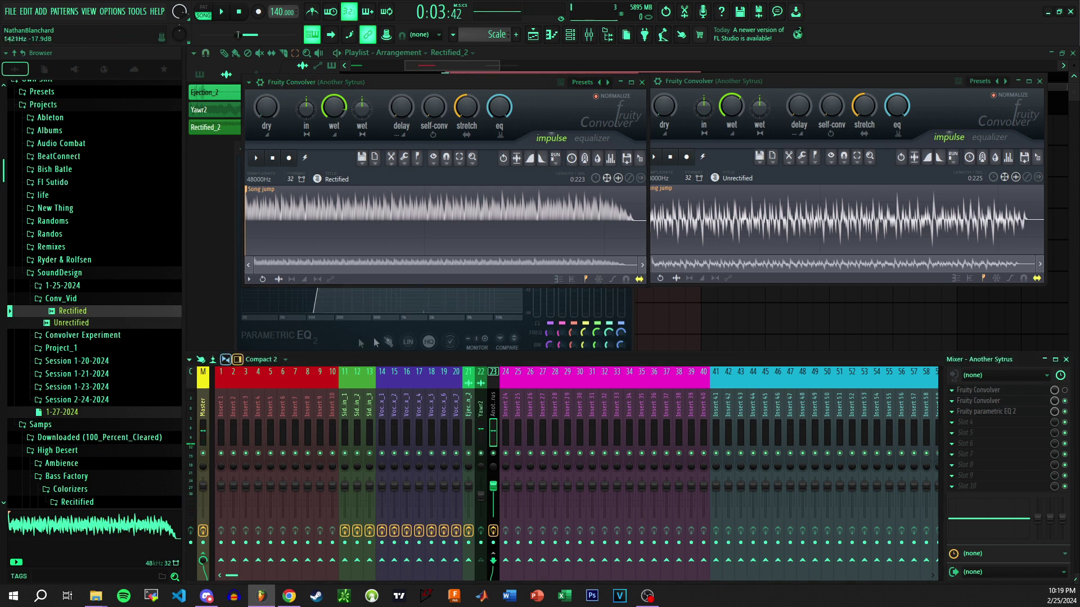
Move the Fruity parametric EQ 2 window below the two Convolvers and bring the slot 2 Convolver and EQ windows into view.
{"action": "left_click", "coordinate": [421, 295]}
{"action": "left_click_drag", "start_coordinate": [399, 143], "coordinate": [394, 291]}
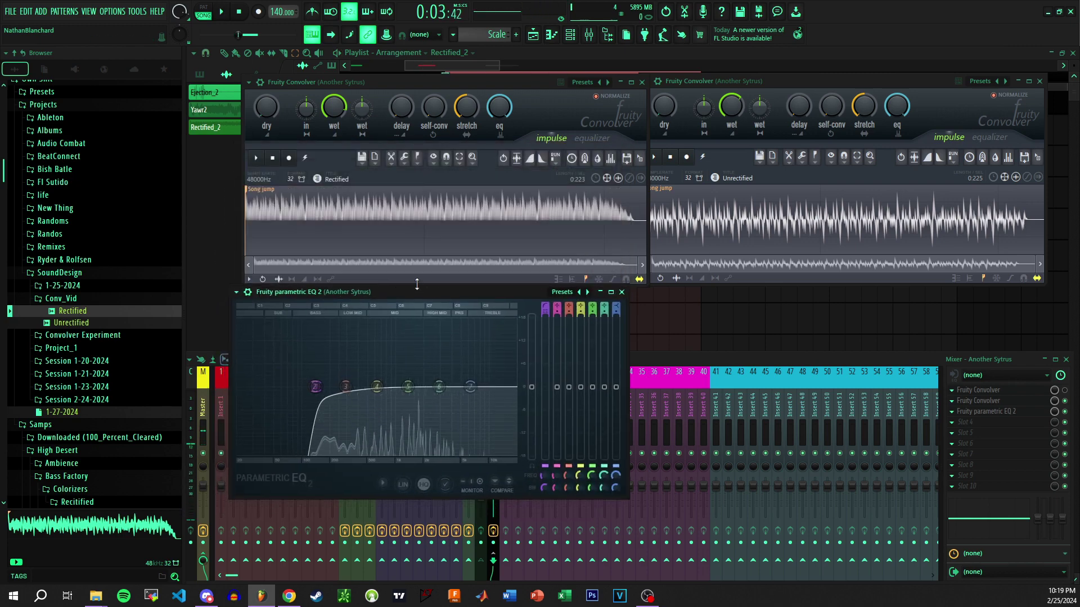
{"action": "left_click", "coordinate": [1011, 402]}
{"action": "left_click", "coordinate": [1014, 407]}
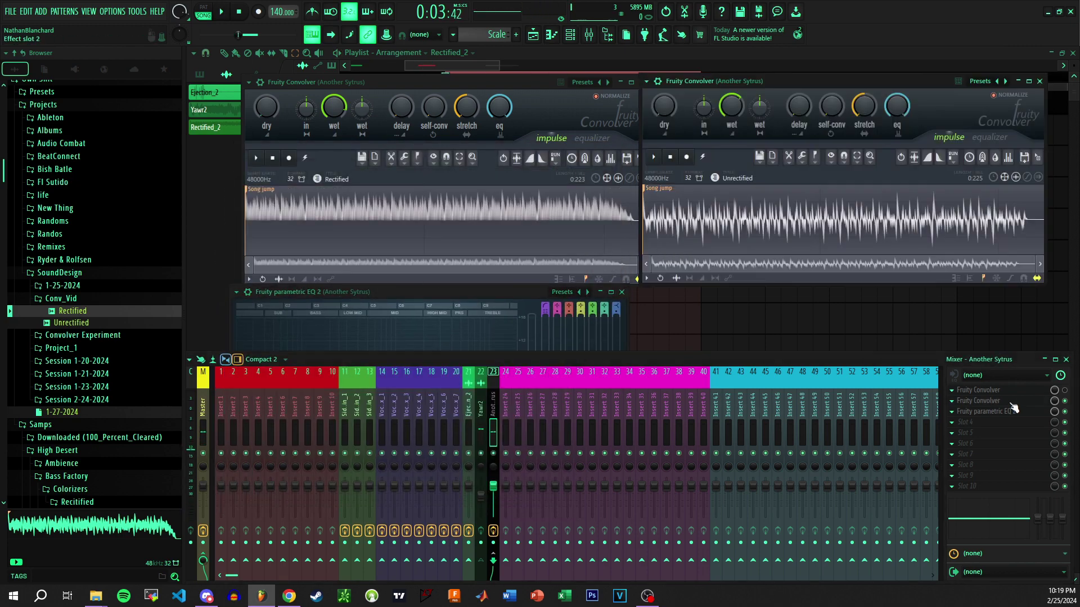
{"action": "right_click", "coordinate": [1035, 417]}
{"action": "left_click", "coordinate": [1012, 406]}
{"action": "left_click", "coordinate": [984, 413]}
{"action": "left_click", "coordinate": [985, 412]}
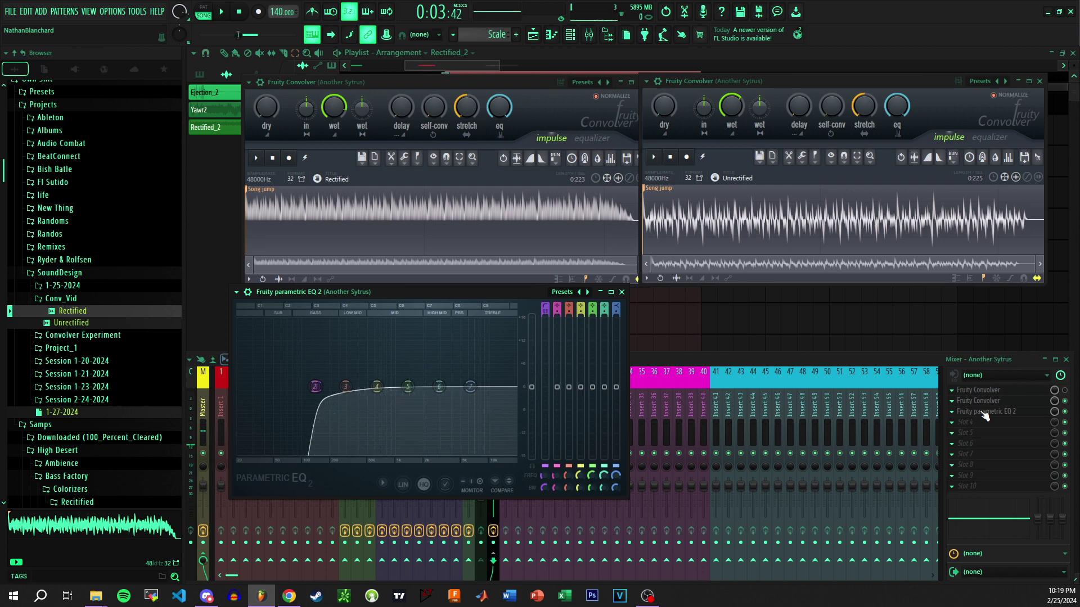
Enable the slot 1 Convolver in place of slot 2 and bring the EQ and Rectified Convolver windows forward.
{"action": "left_click", "coordinate": [1064, 400]}
{"action": "left_click", "coordinate": [1064, 390]}
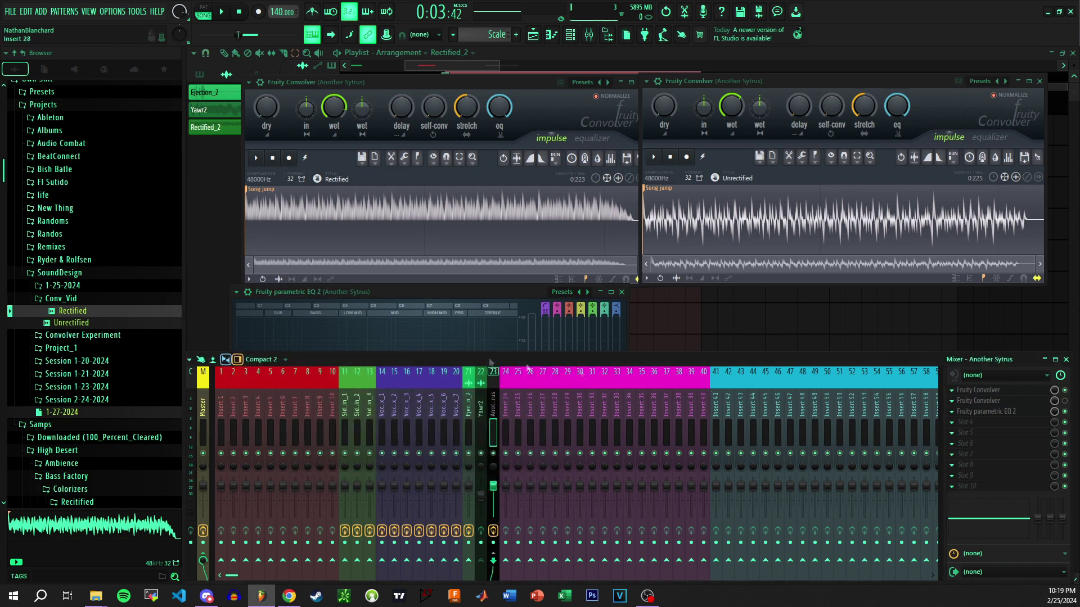
{"action": "left_click", "coordinate": [530, 295]}
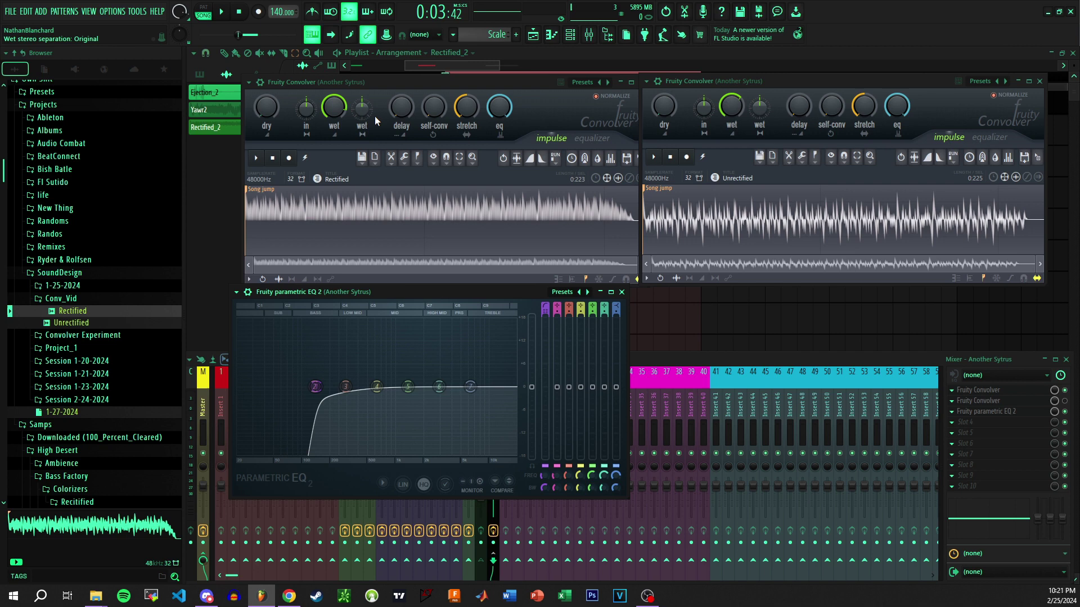
{"action": "left_click", "coordinate": [414, 85]}
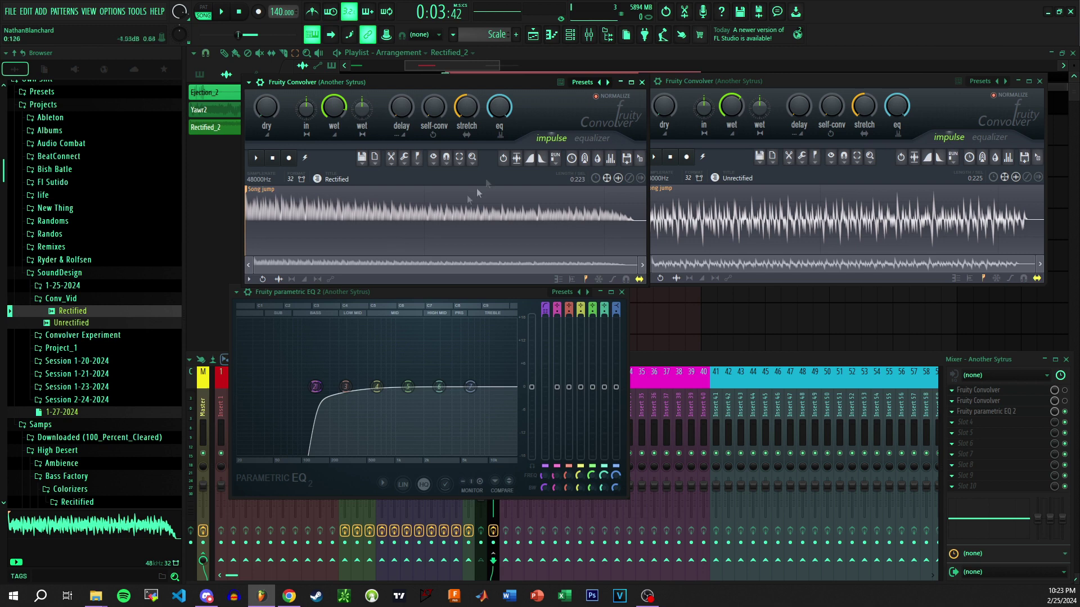
Close both Convolver windows, the Fruity parametric EQ 2 window and the Playlist.
{"action": "left_click", "coordinate": [642, 82]}
{"action": "left_click", "coordinate": [1039, 81]}
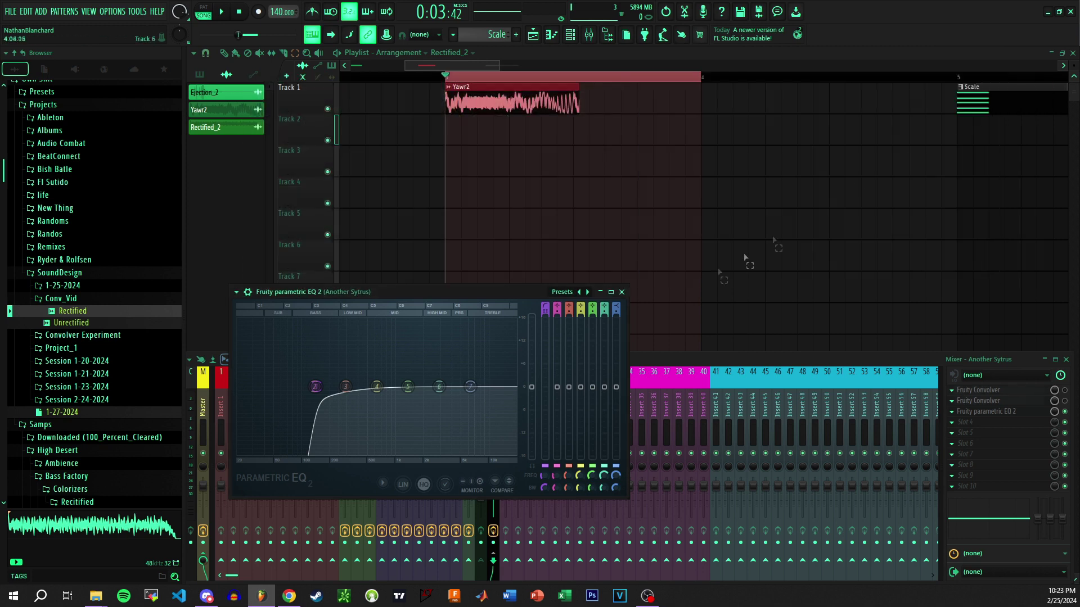
{"action": "left_click", "coordinate": [621, 292]}
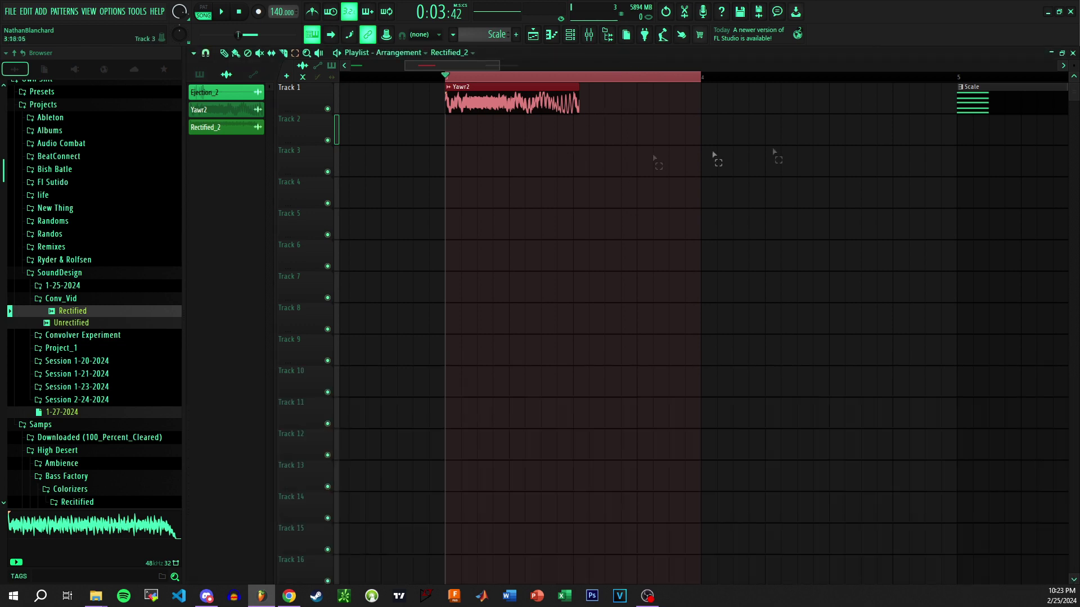
{"action": "left_click", "coordinate": [1072, 52]}
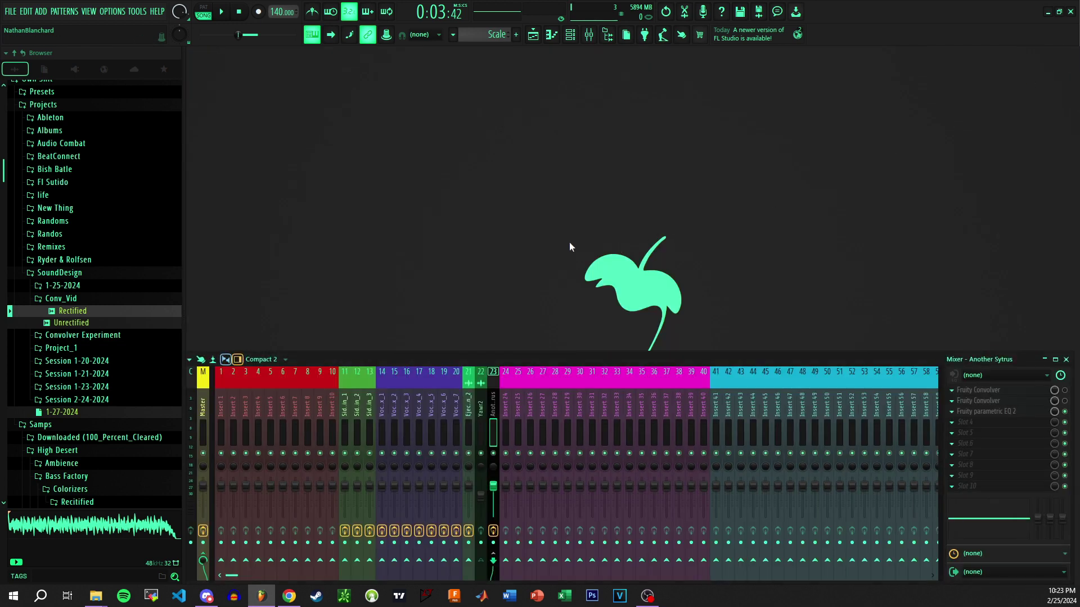
Show the Channel rack, open the Yes Its Sytrus channel, and move its window clear of the channel names.
{"action": "key", "text": "F6"}
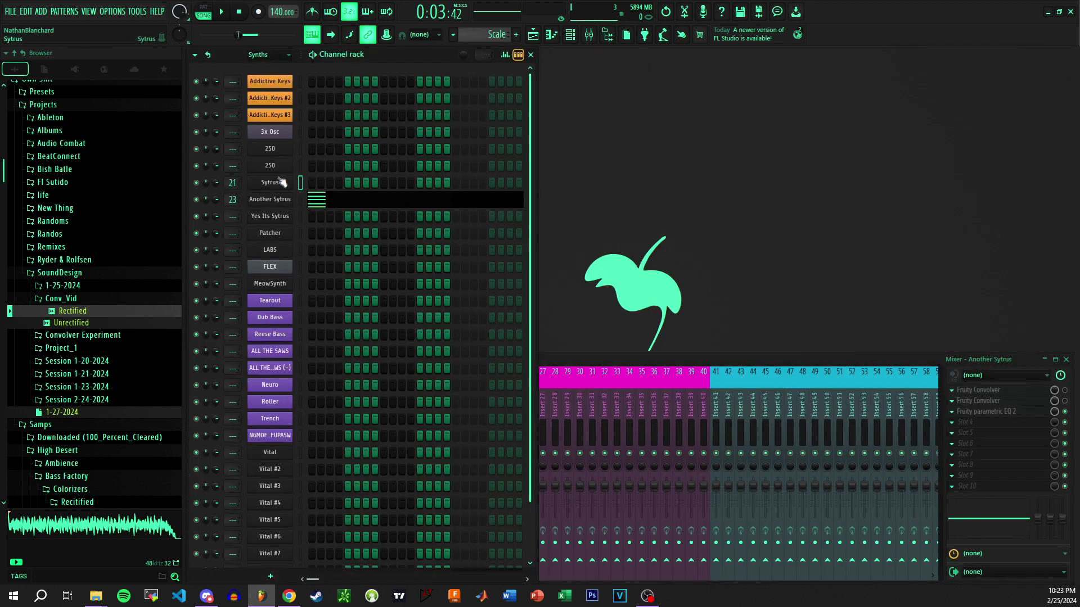
{"action": "left_click", "coordinate": [274, 217]}
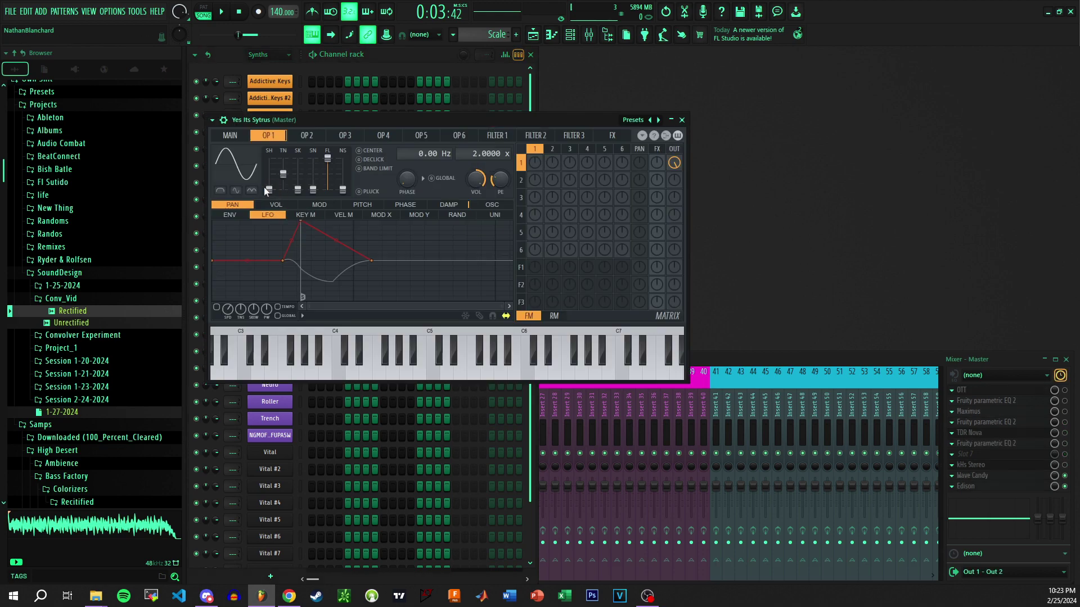
{"action": "left_click_drag", "start_coordinate": [303, 120], "coordinate": [527, 79]}
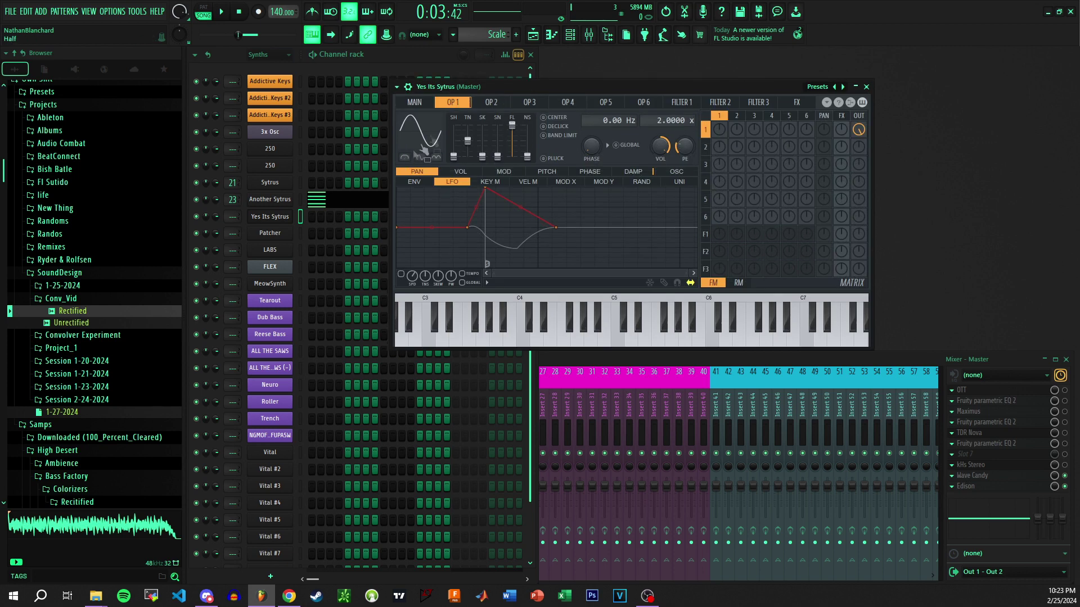
Set operator 1's shape to 44%, enable its Half option and third waveform option, and audition an A4 note.
{"action": "left_click_drag", "start_coordinate": [453, 157], "coordinate": [453, 149]}
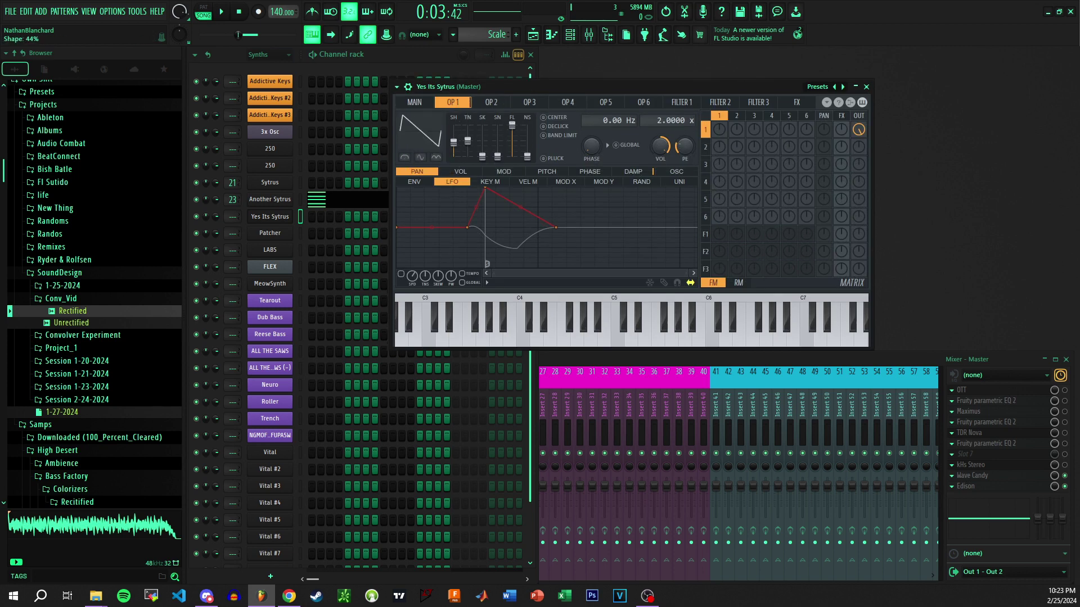
{"action": "left_click", "coordinate": [404, 157]}
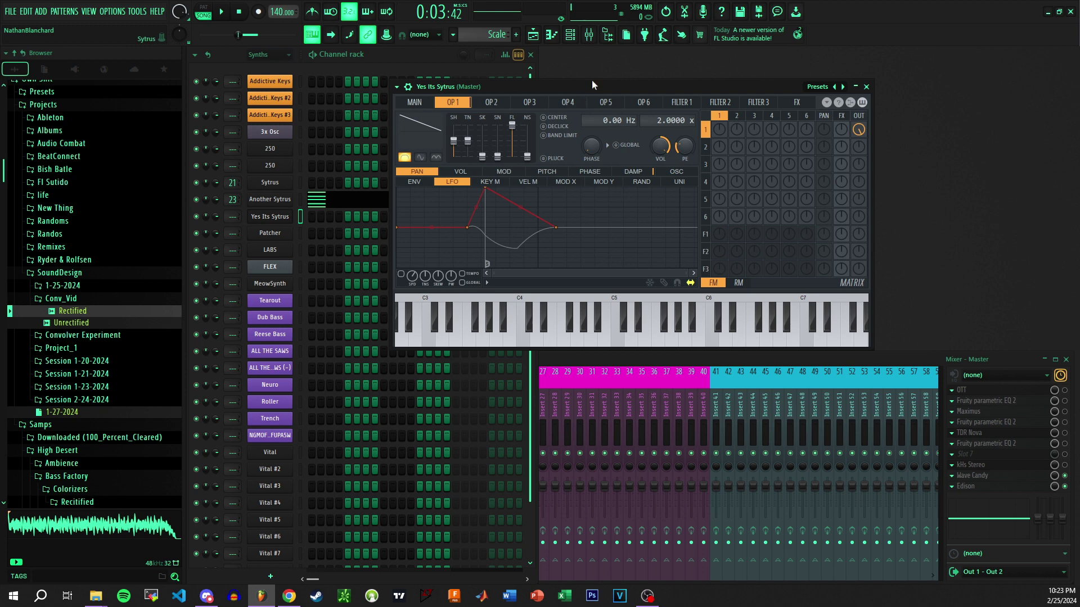
{"action": "key", "text": "n"}
{"action": "key", "text": "n"}
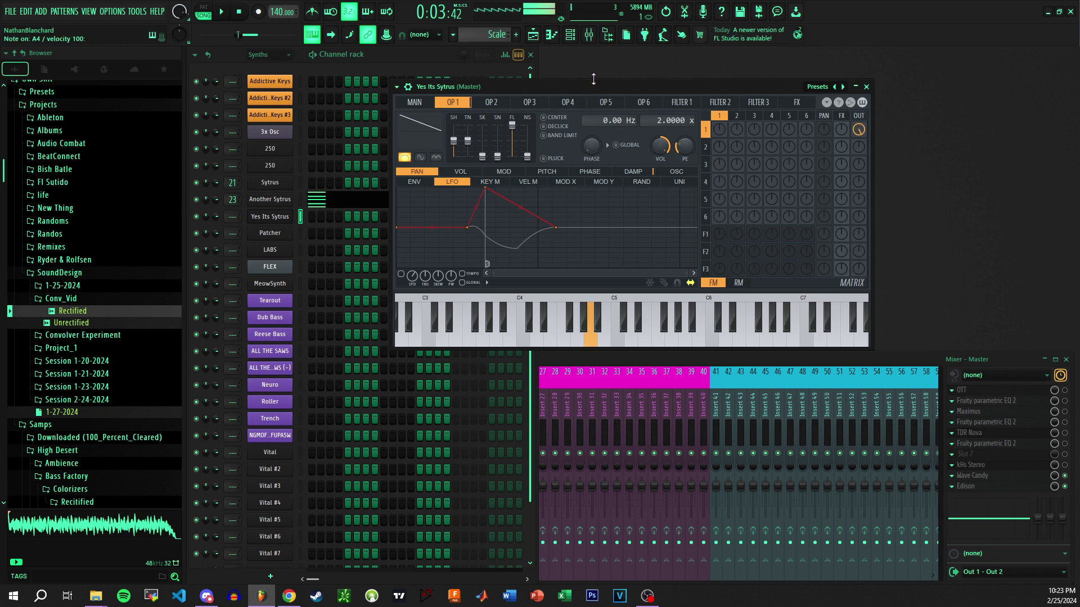
{"action": "left_click", "coordinate": [441, 162]}
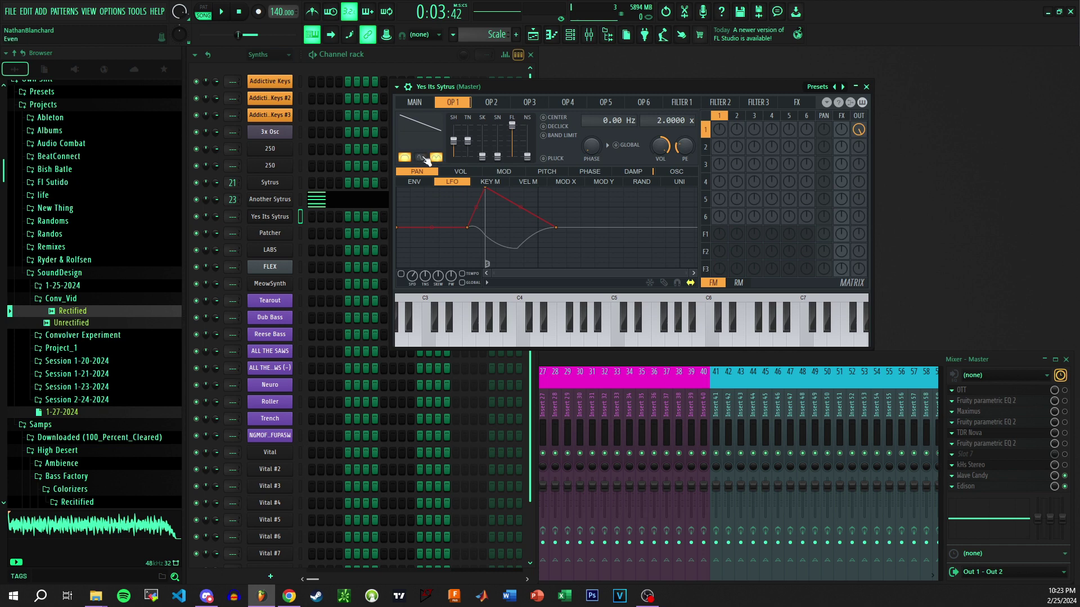
Turn off operator 1's Half option, leaving the third waveform option enabled, and audition a B4 note.
{"action": "left_click", "coordinate": [413, 160]}
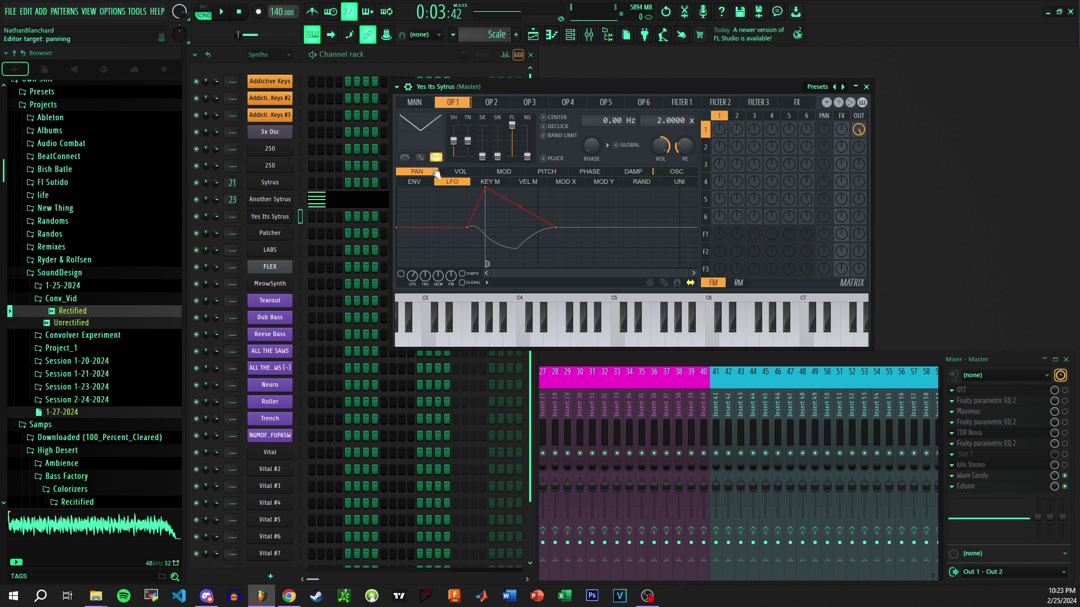
{"action": "key", "text": "m"}
{"action": "key", "text": "m"}
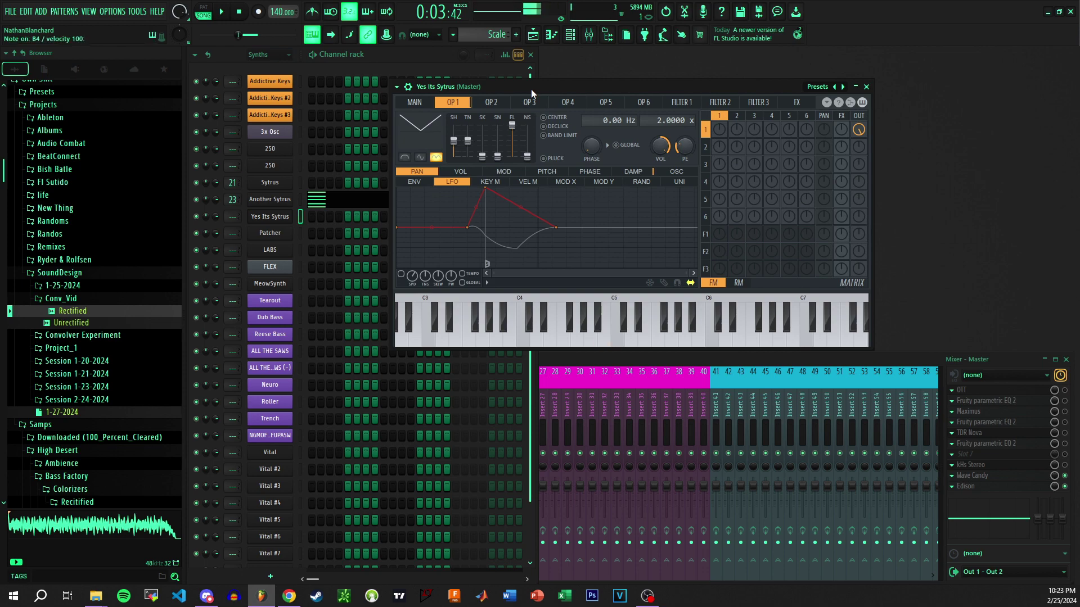
{"action": "key", "text": "m"}
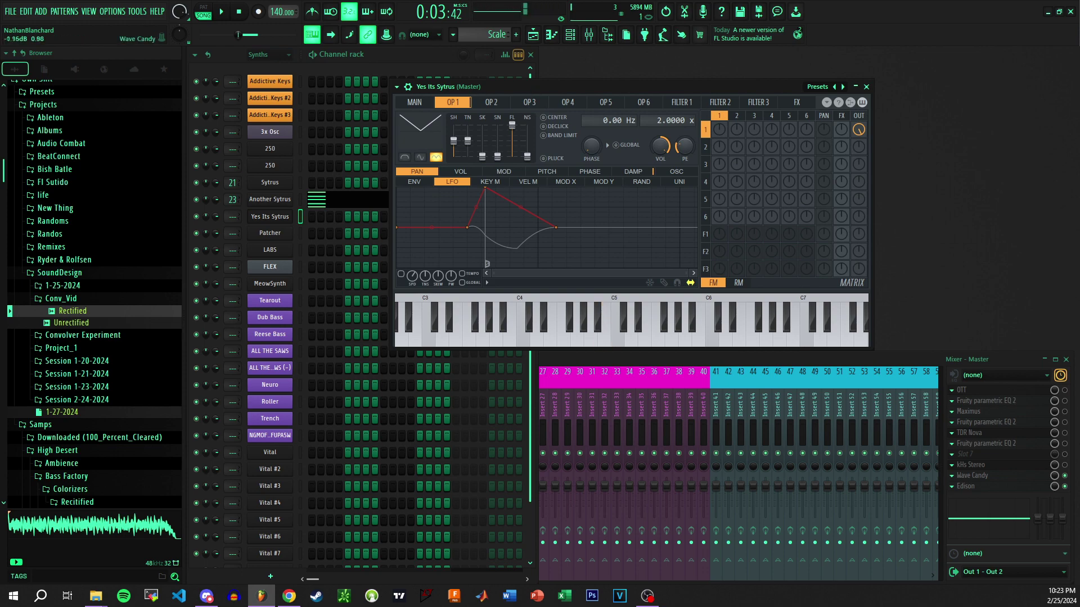
Open Wave Candy beside the Yes Its Sytrus window and audition B4 to examine its waveform.
{"action": "left_click", "coordinate": [972, 475]}
{"action": "left_click_drag", "start_coordinate": [633, 84], "coordinate": [436, 78]}
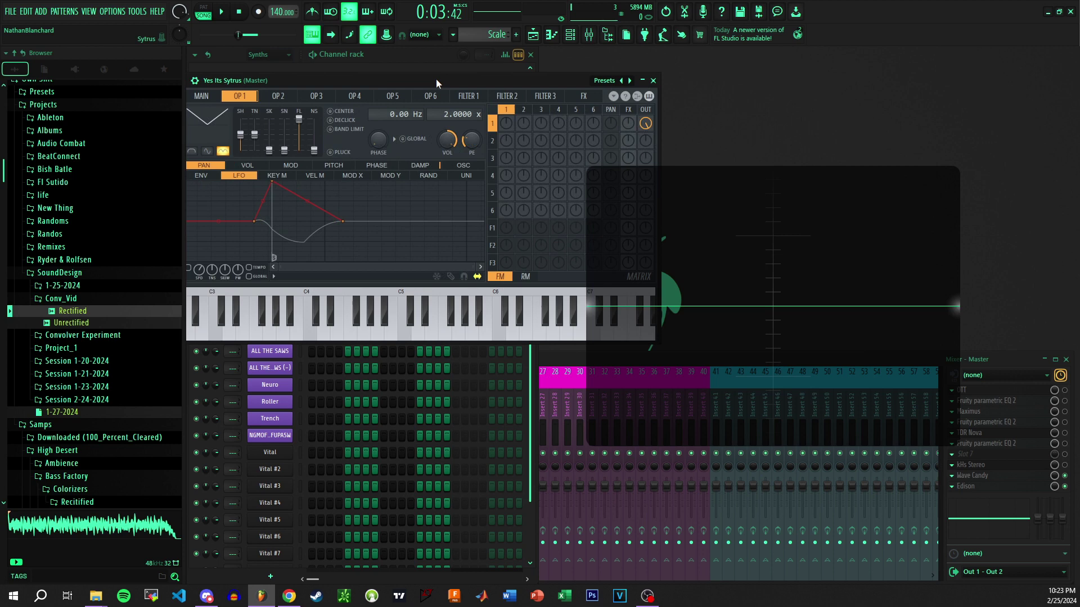
{"action": "key", "text": "m"}
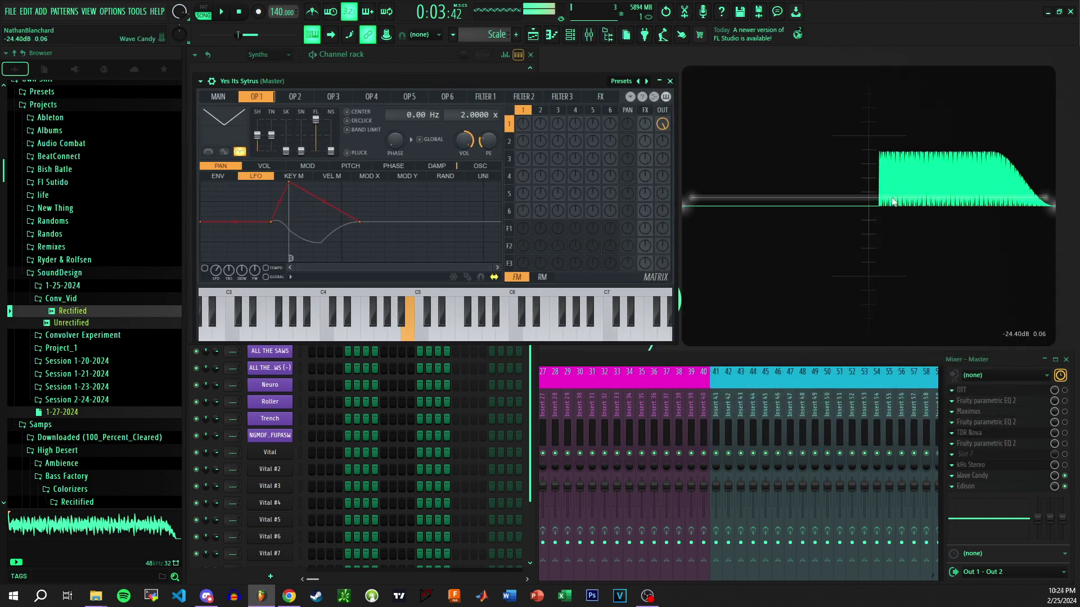
{"action": "key", "text": "m"}
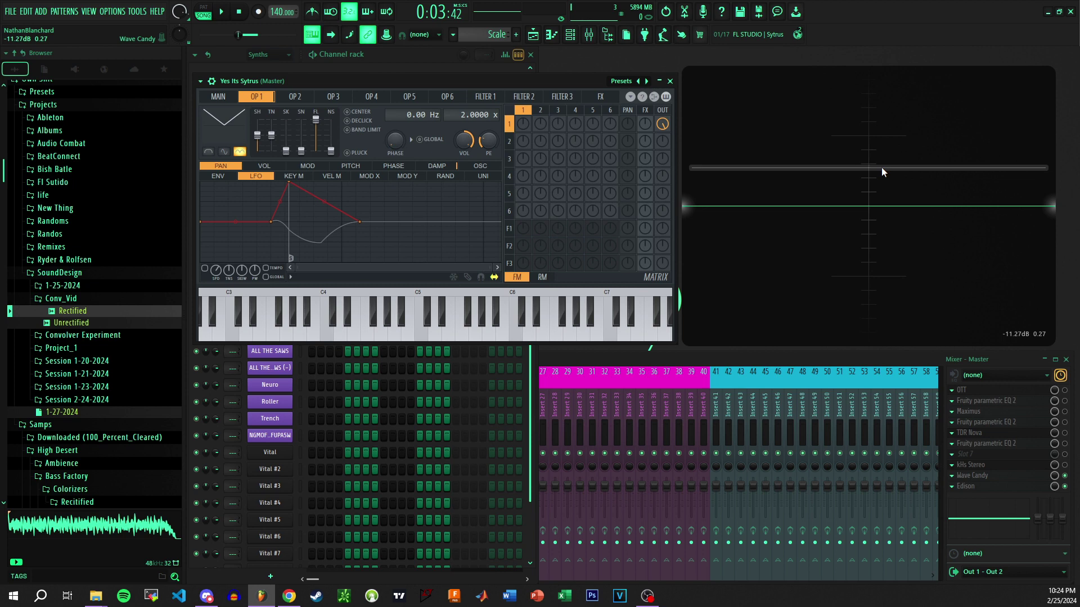
{"action": "key", "text": "m"}
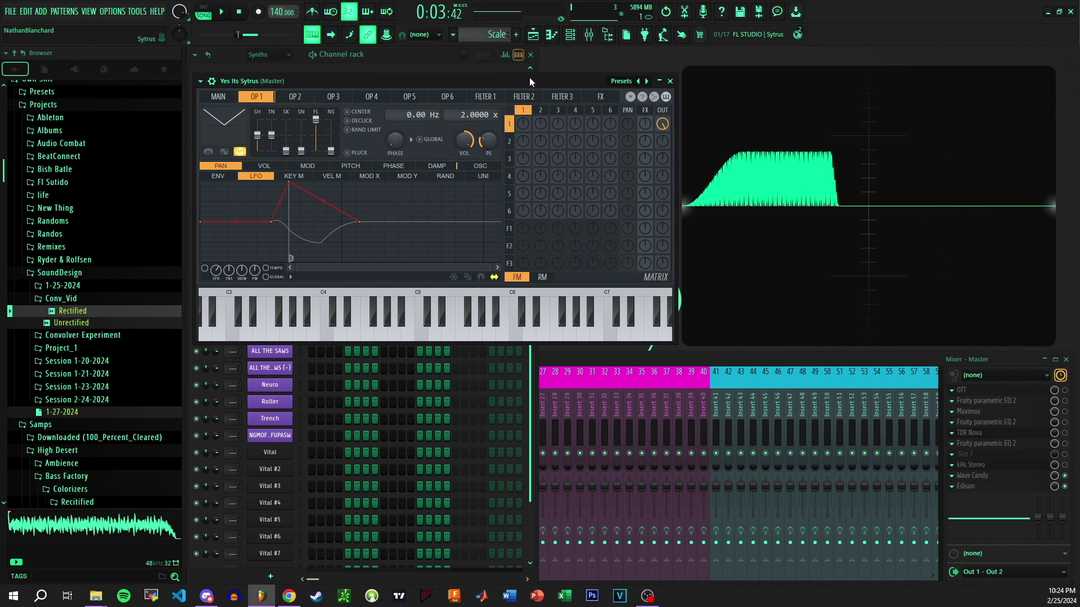
Bring the mixer forward and set Yes Its Sytrus's main volume to 100%, auditioning B4 for comparison.
{"action": "left_click", "coordinate": [643, 361]}
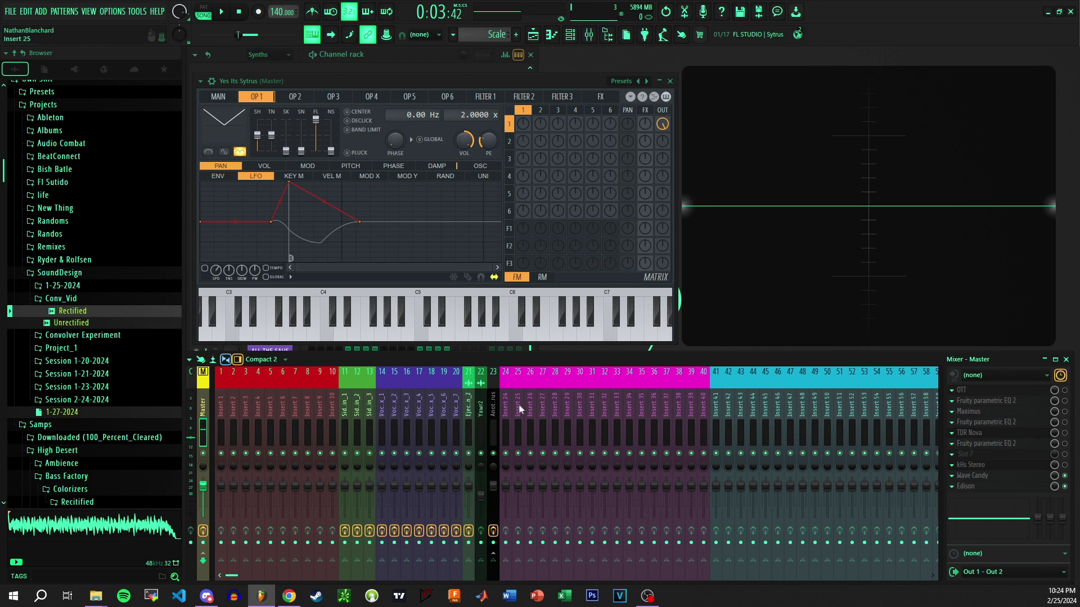
{"action": "key", "text": "m"}
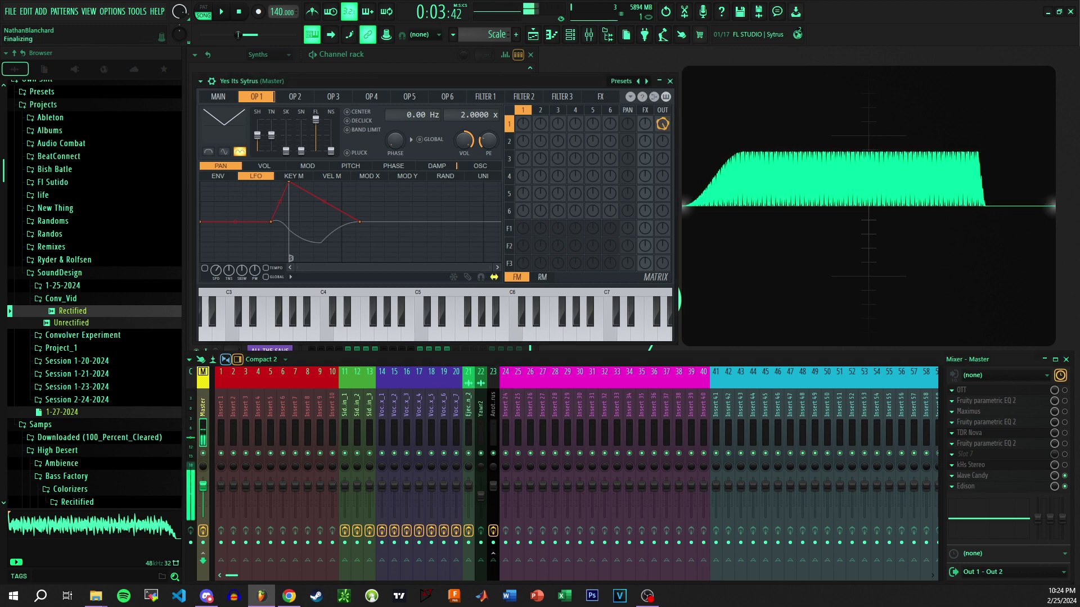
{"action": "left_click", "coordinate": [225, 97]}
{"action": "key", "text": "m"}
{"action": "left_click_drag", "start_coordinate": [215, 128], "coordinate": [215, 120]}
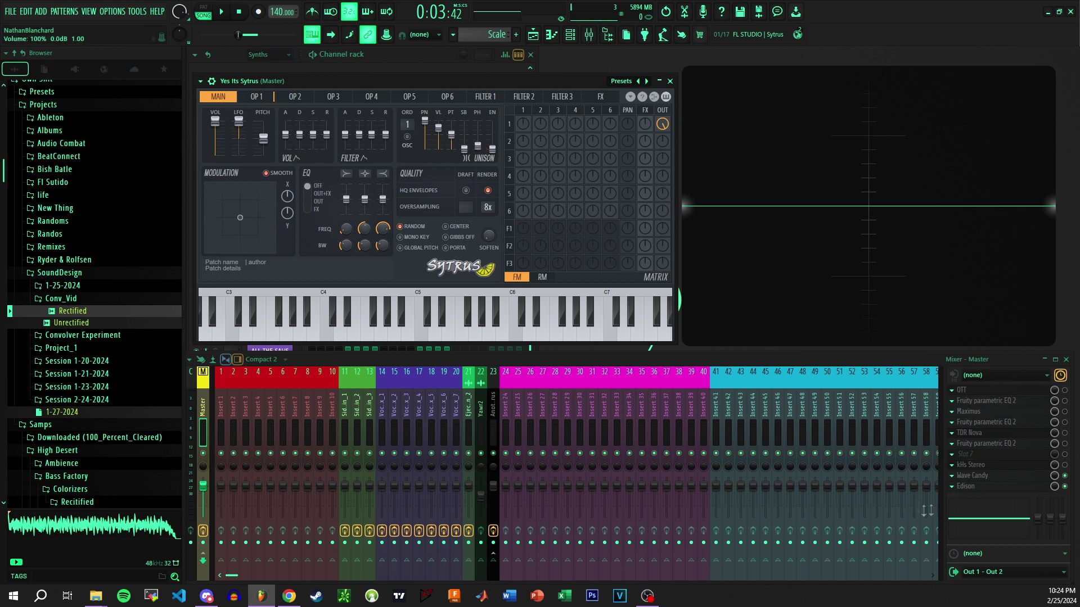
Audition B4 together with C4, D5 and F5 to examine the combined waveform in Wave Candy.
{"action": "key", "text": "m"}
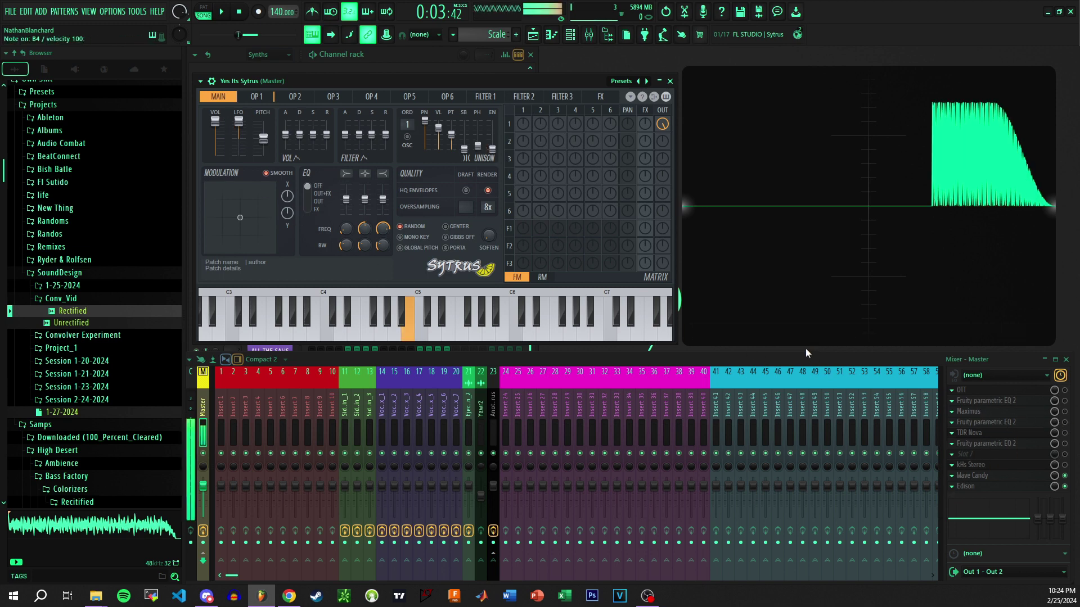
{"action": "key", "text": "z"}
{"action": "key", "text": "w"}
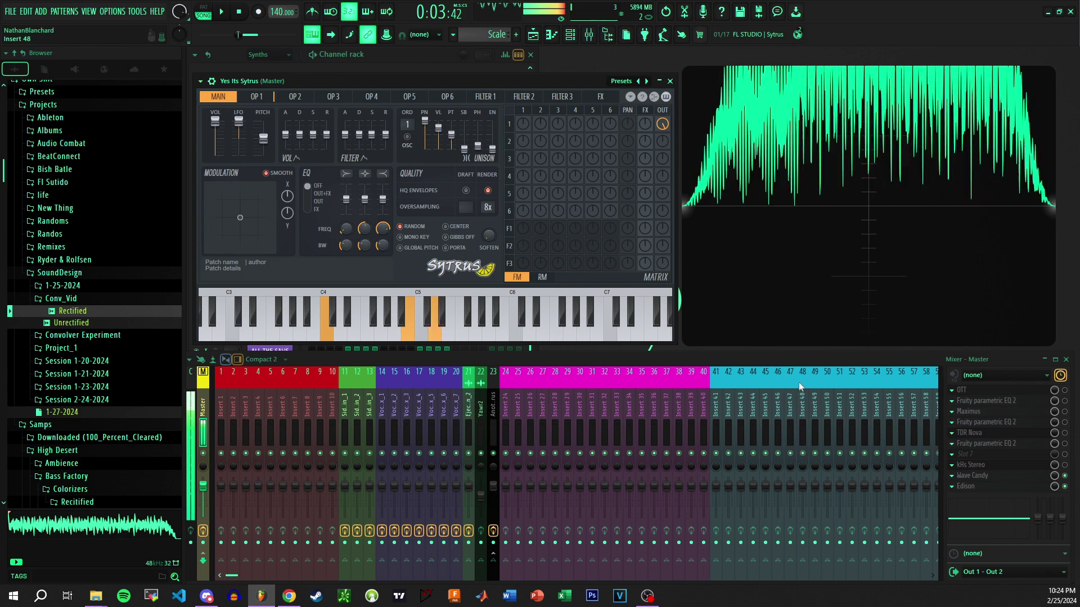
{"action": "key", "text": "r"}
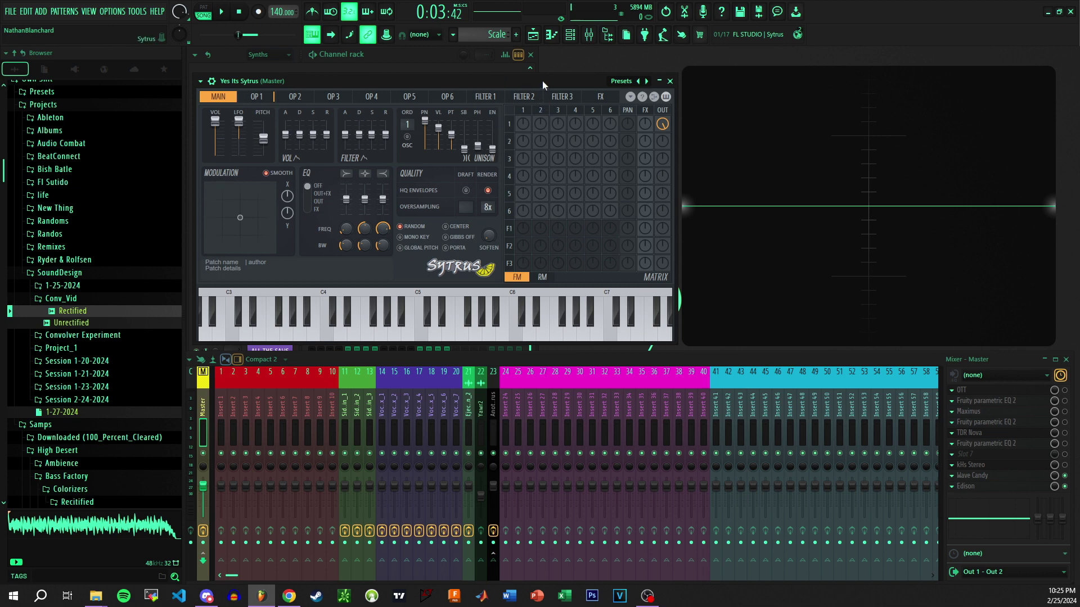
Return to operator 1's settings and audition C4 and E4 while watching the waveform.
{"action": "left_click", "coordinate": [256, 96]}
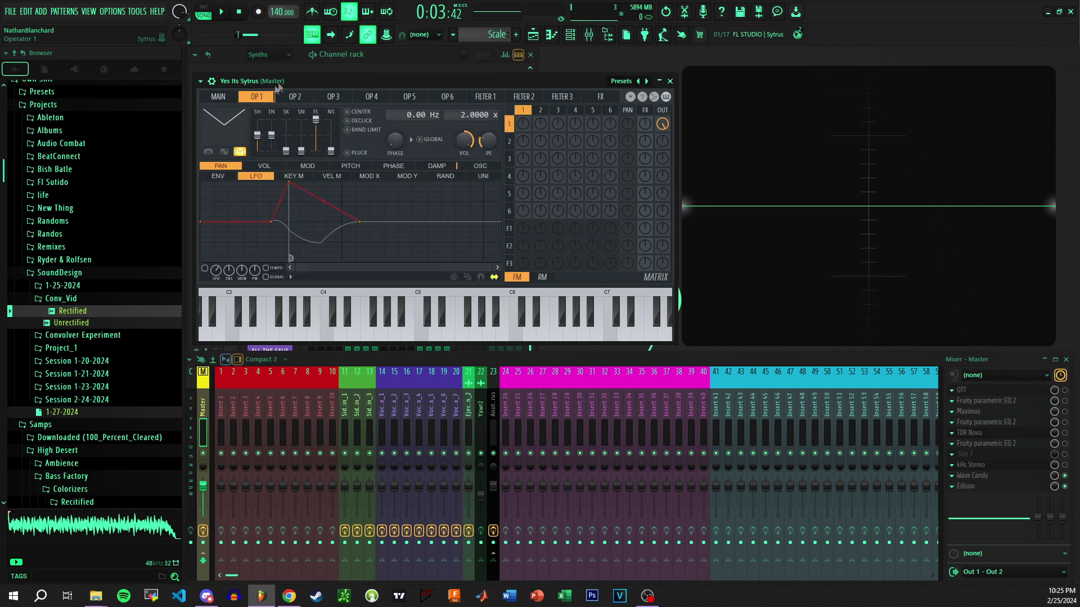
{"action": "key", "text": "z"}
{"action": "key", "text": "c"}
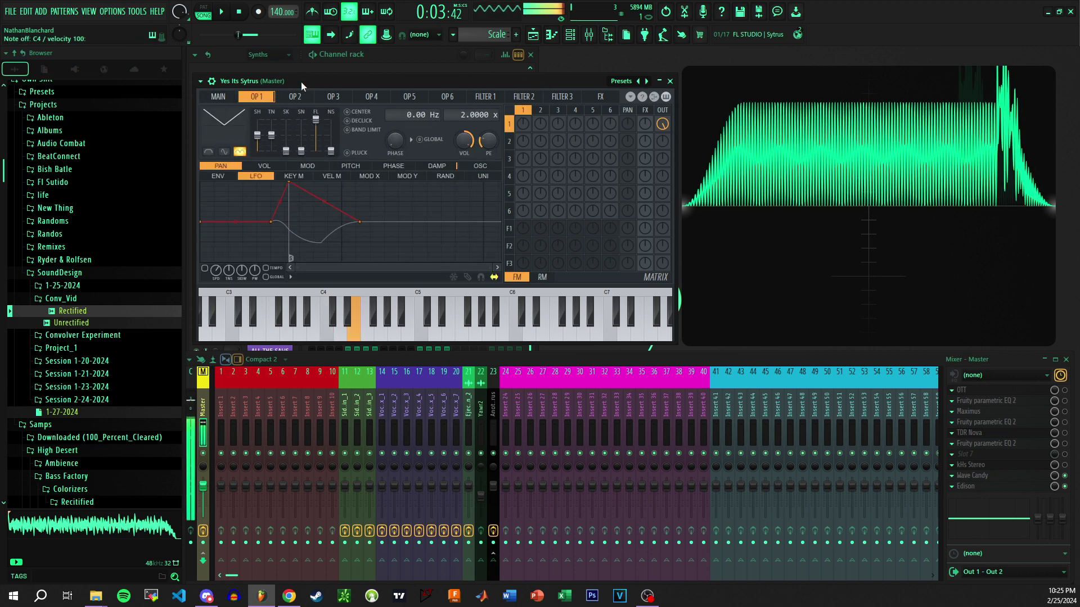
{"action": "key", "text": "c"}
{"action": "key", "text": "c"}
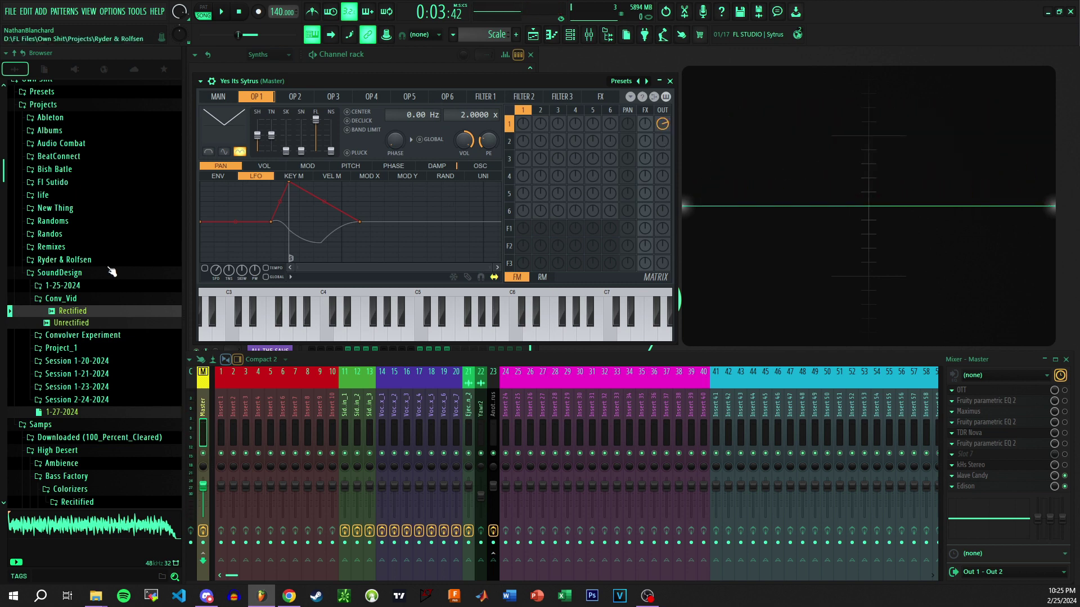
Enable only the Half option on operators 1, 2 and 3, matching the shapes of operators 2 and 3 to operator 1's saw.
{"action": "left_click", "coordinate": [208, 152]}
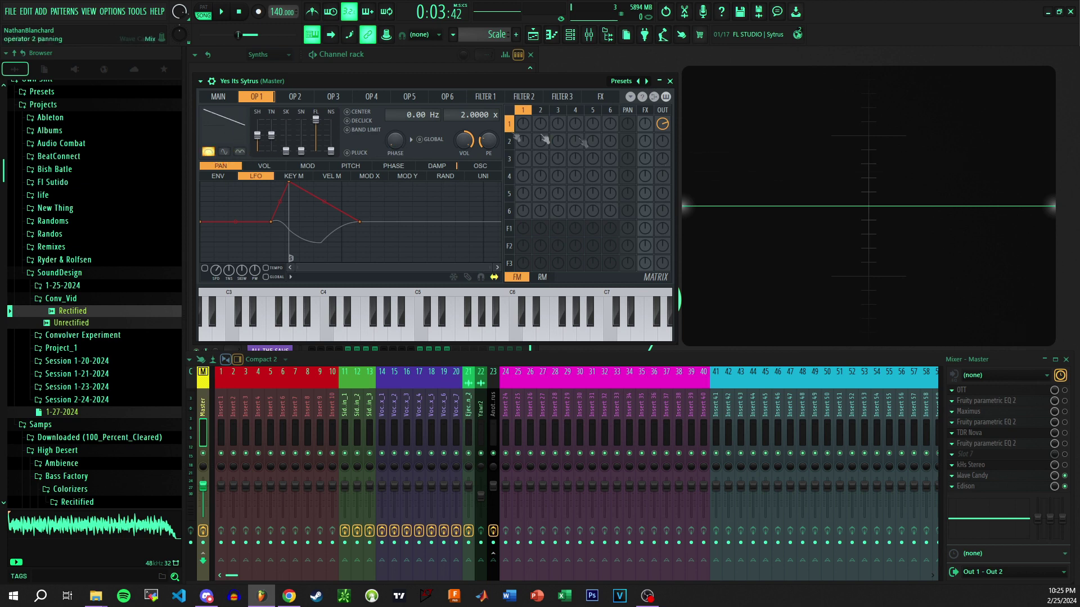
{"action": "left_click", "coordinate": [294, 96]}
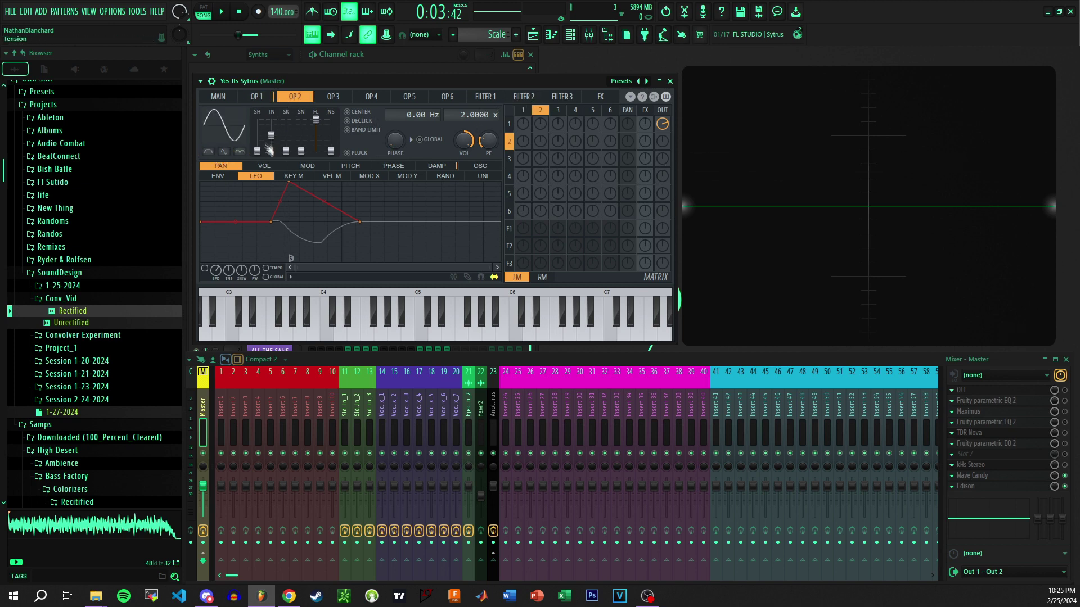
{"action": "left_click", "coordinate": [332, 96]}
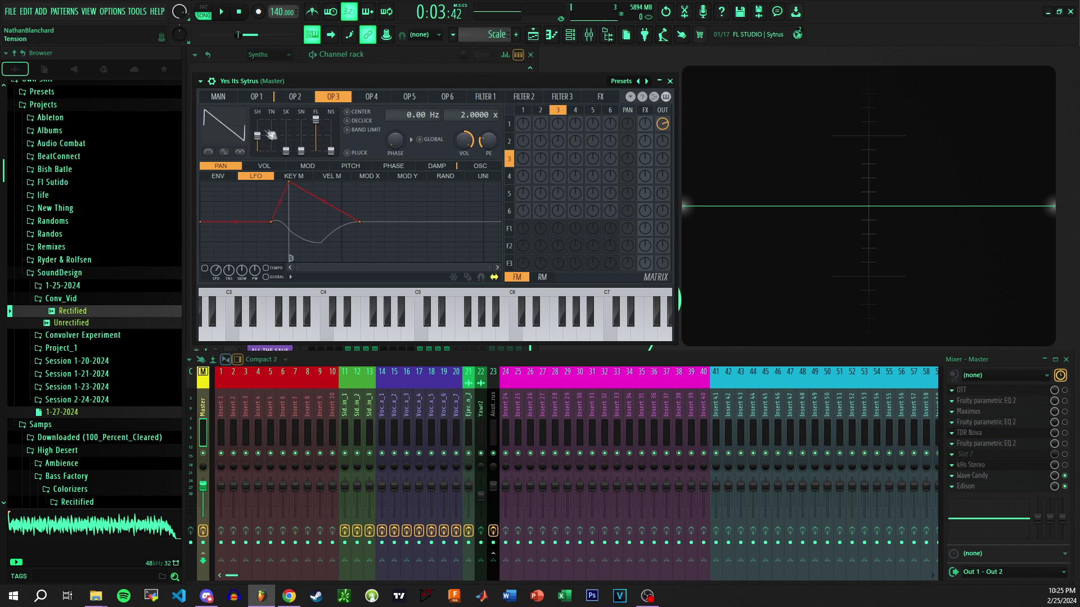
{"action": "left_click_drag", "start_coordinate": [257, 136], "coordinate": [257, 135]}
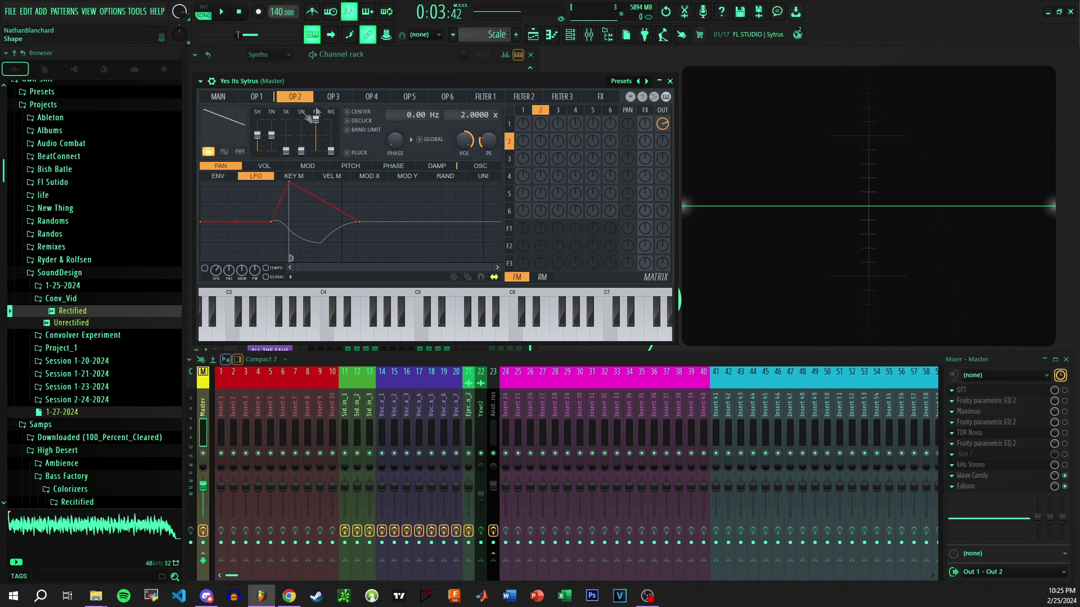
{"action": "left_click", "coordinate": [208, 152]}
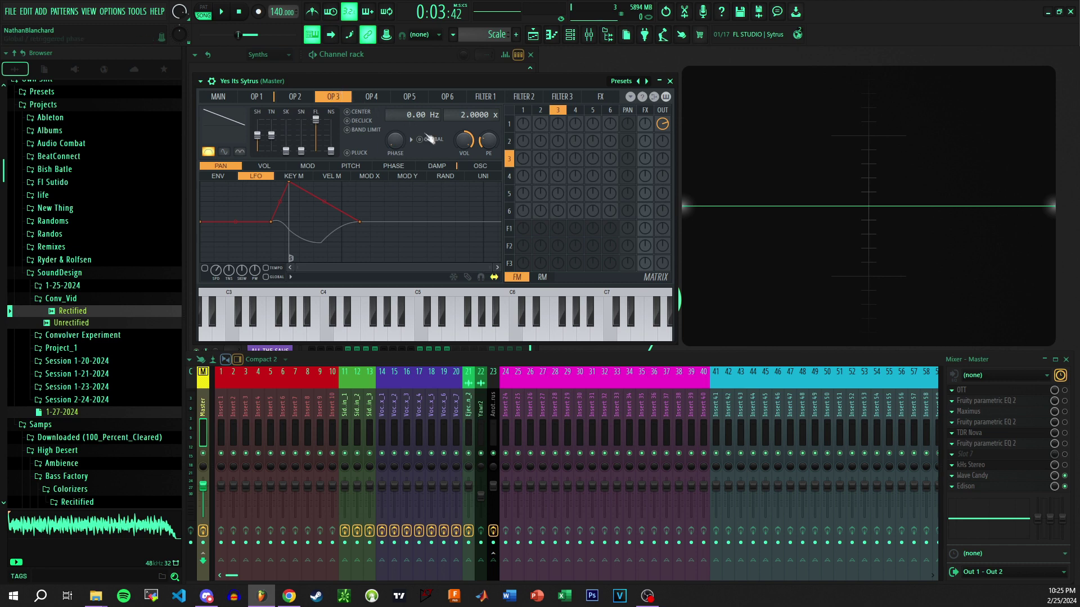
Set the frequency ratio to 0.5000 for operator 1, 1.0000 for operator 2 and 2.0000 for operator 3.
{"action": "left_click", "coordinate": [256, 96]}
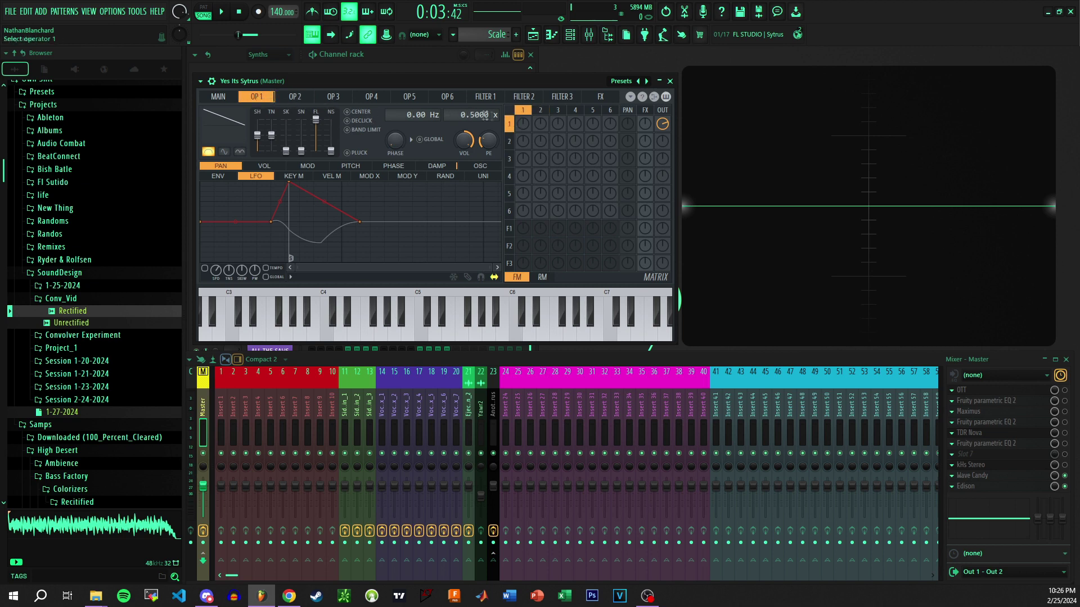
{"action": "left_click", "coordinate": [294, 98]}
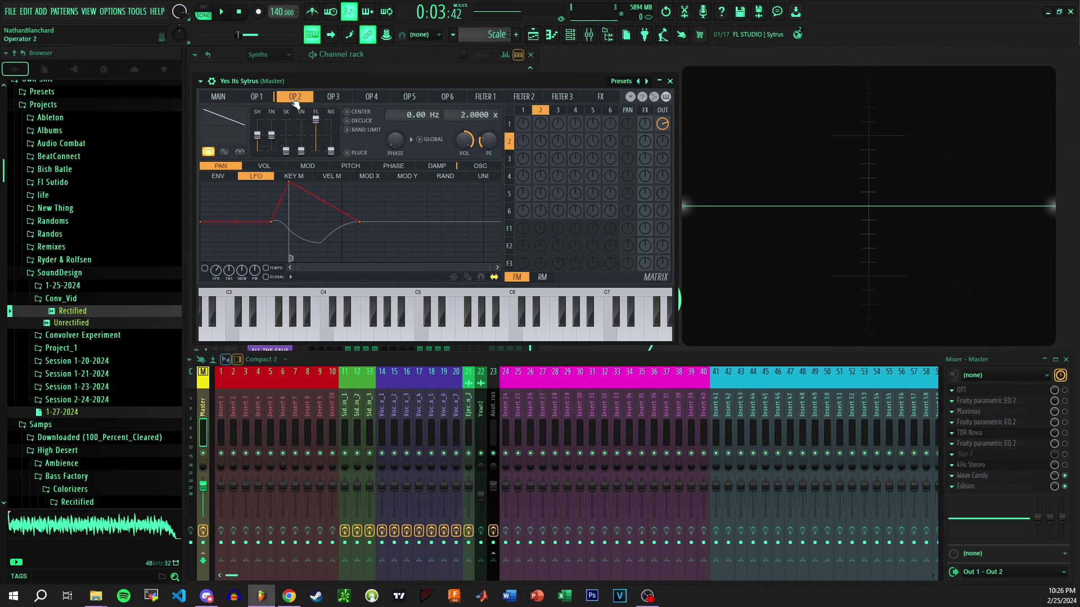
{"action": "left_click", "coordinate": [329, 98]}
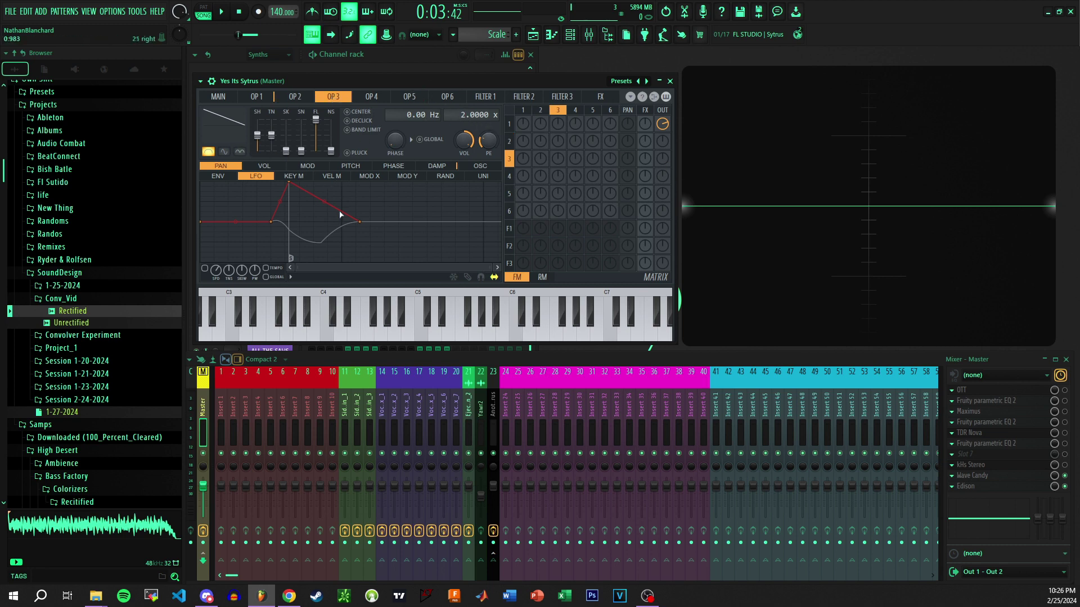
Switch playback to pattern mode with a brief playthrough, and audition several notes on Yes Its Sytrus.
{"action": "key", "text": "space"}
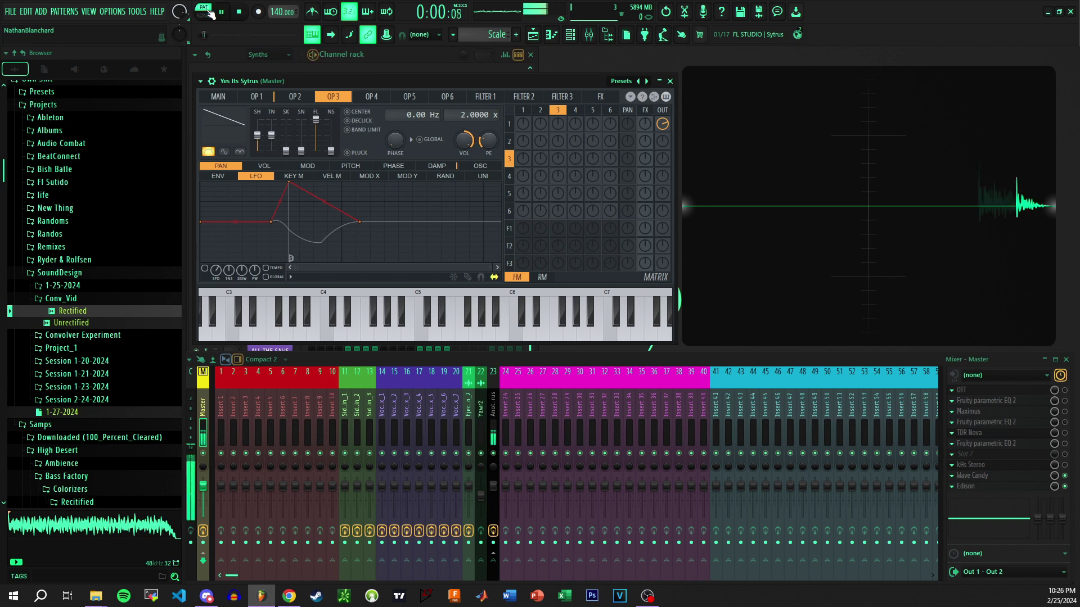
{"action": "key", "text": "space"}
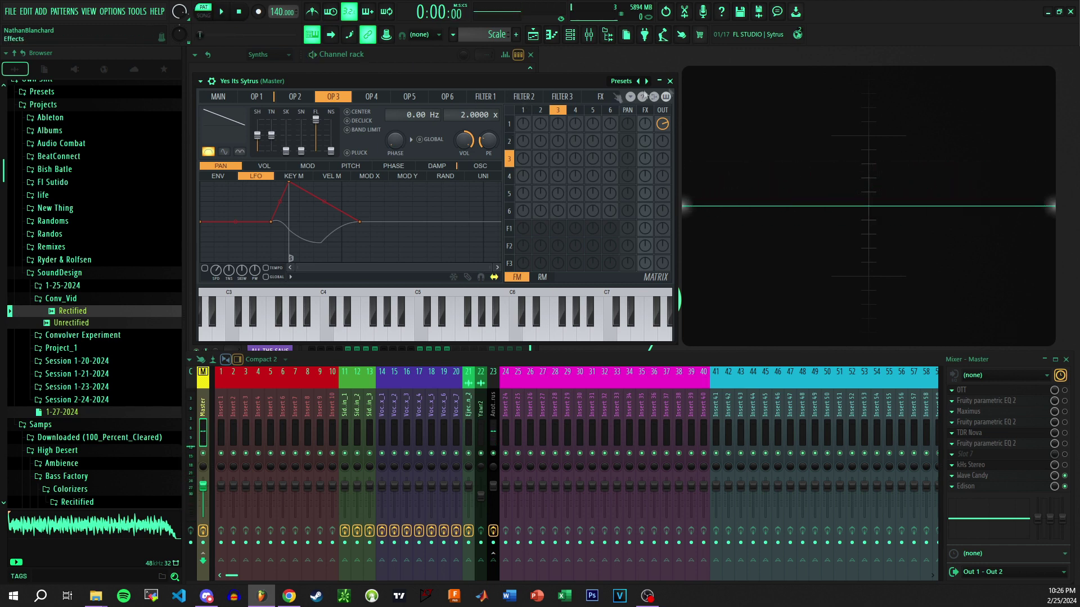
{"action": "key", "text": "z"}
{"action": "key", "text": "n"}
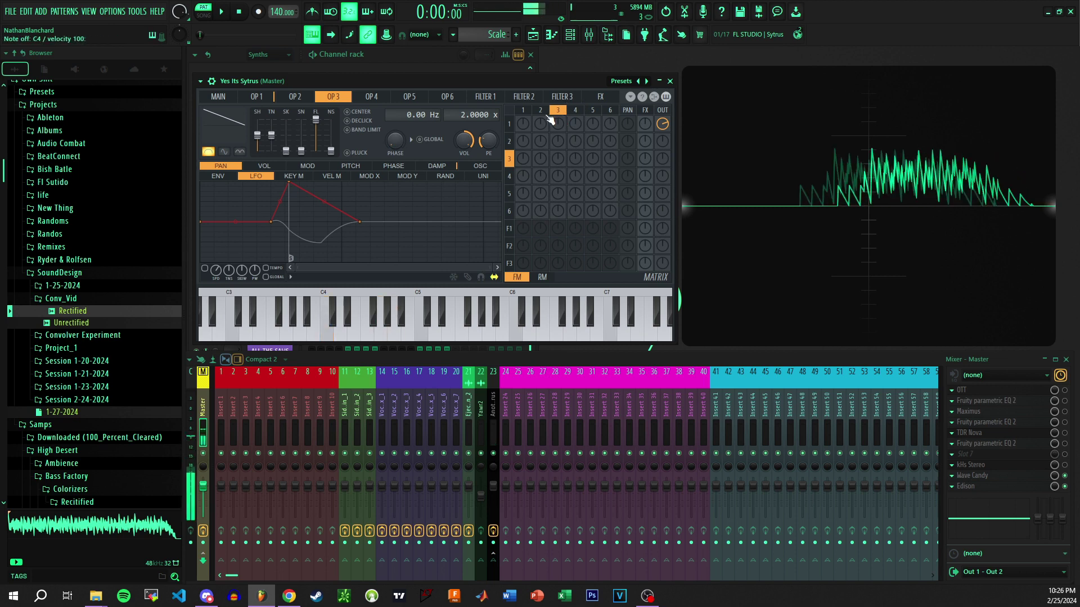
{"action": "key", "text": "e"}
{"action": "key", "text": "r"}
{"action": "key", "text": "t"}
{"action": "key", "text": "w"}
{"action": "key", "text": "t"}
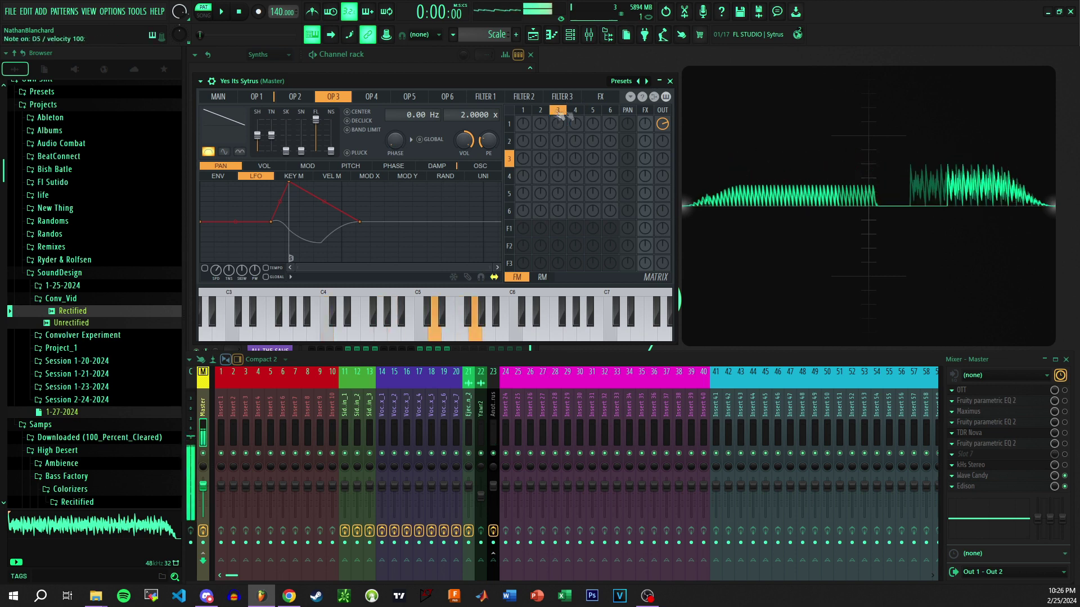
Send operators 2 and 3 to the output in the matrix while auditioning D5 and G5 together.
{"action": "mouse_move", "coordinate": [662, 141]}
{"action": "left_mouse_down"}
{"action": "mouse_move", "coordinate": [663, 124]}
{"action": "mouse_move", "coordinate": [662, 142]}
{"action": "left_mouse_up"}
{"action": "key", "text": "w"}
{"action": "key", "text": "t"}
{"action": "key", "text": "w"}
{"action": "key", "text": "t"}
{"action": "key", "text": "t"}
{"action": "key", "text": "w"}
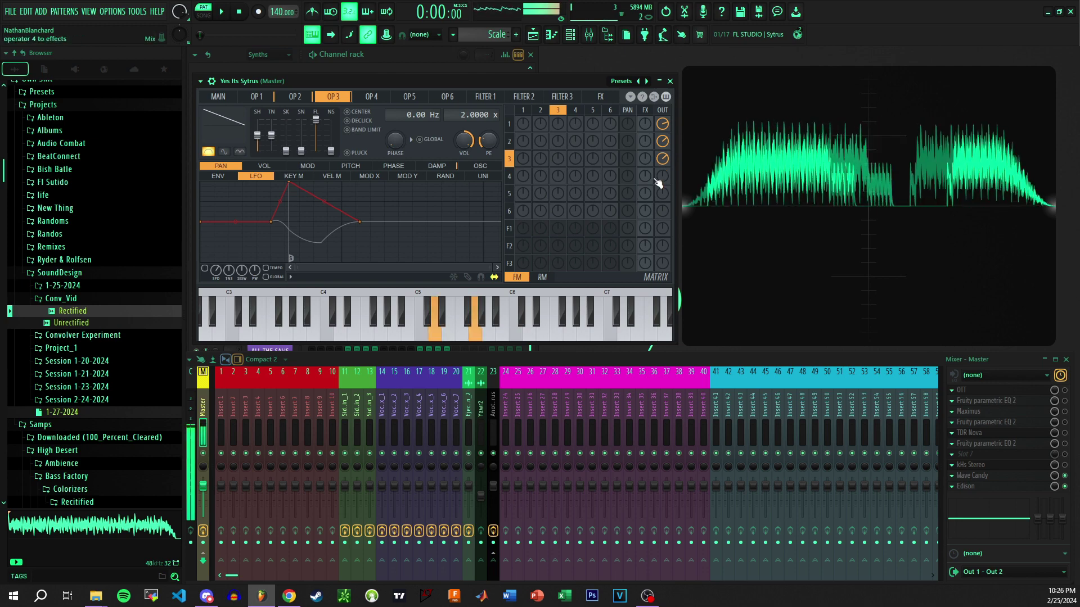
{"action": "key", "text": "e"}
{"action": "key", "text": "t"}
{"action": "key", "text": "w"}
{"action": "key", "text": "t"}
Cut the chord notes from the Another Sytrus piano roll and close it.
{"action": "key", "text": "F5"}
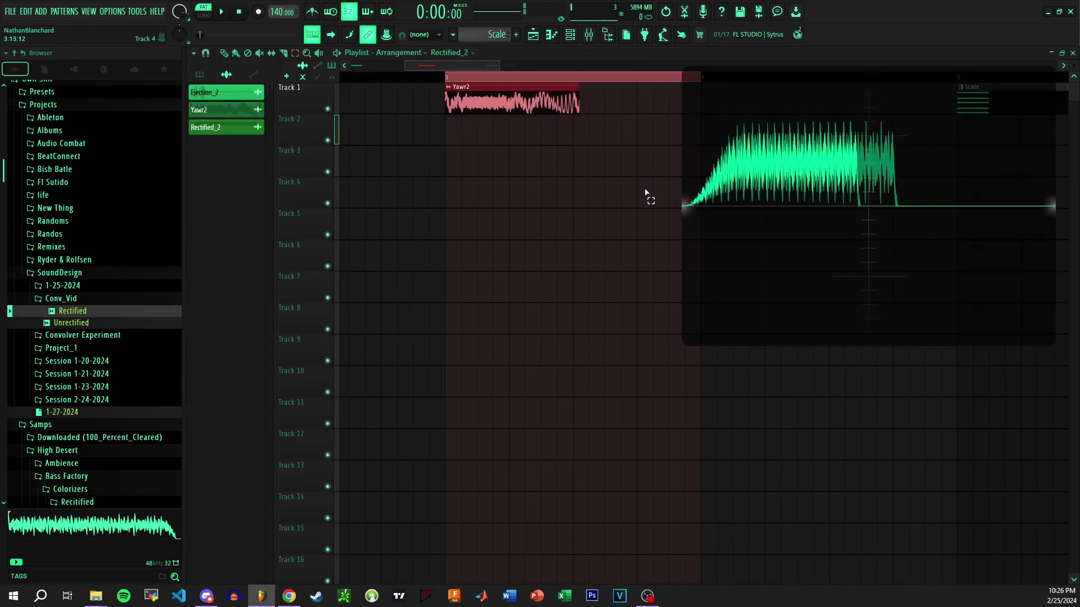
{"action": "key", "text": "F6"}
{"action": "left_click", "coordinate": [322, 203]}
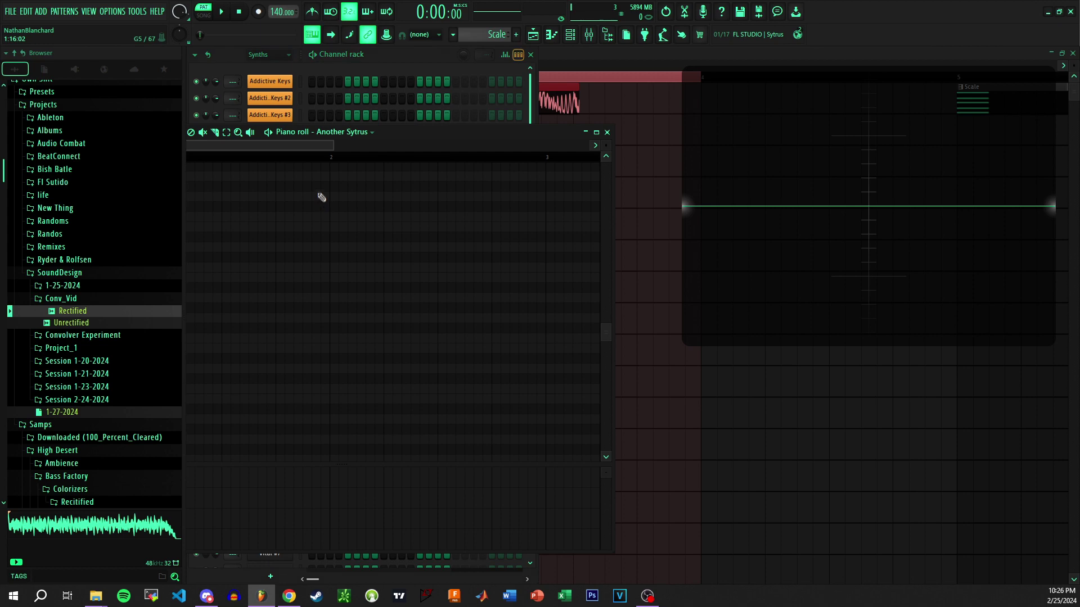
{"action": "left_click", "coordinate": [607, 132]}
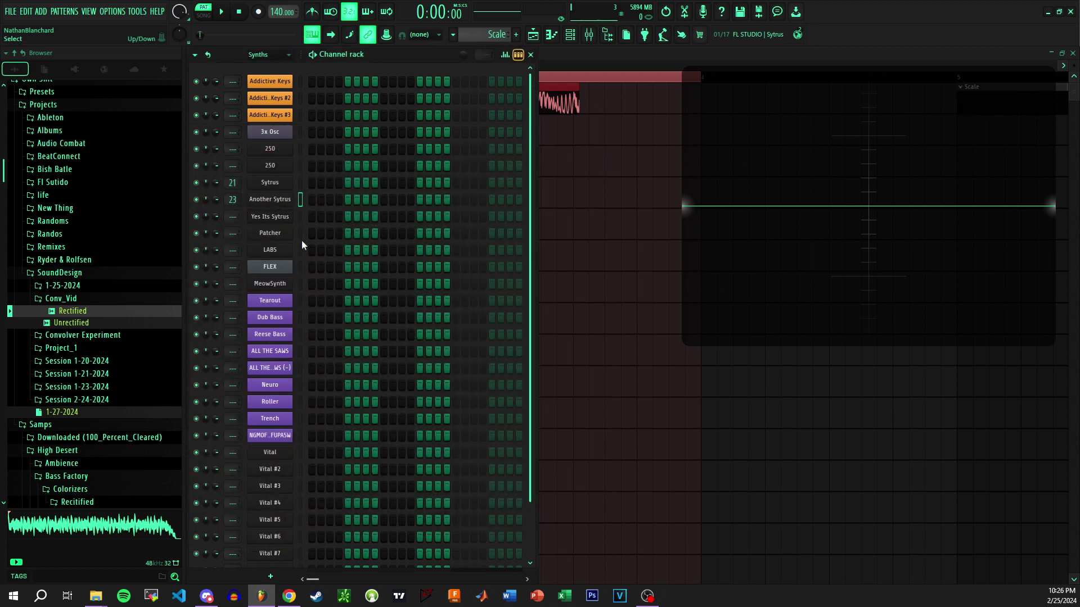
Paste the cut chord into the Sytrus channel's piano roll and transpose it up one octave.
{"action": "left_click", "coordinate": [284, 203]}
{"action": "left_click", "coordinate": [643, 115]}
{"action": "left_click", "coordinate": [266, 183]}
{"action": "key", "text": "F7"}
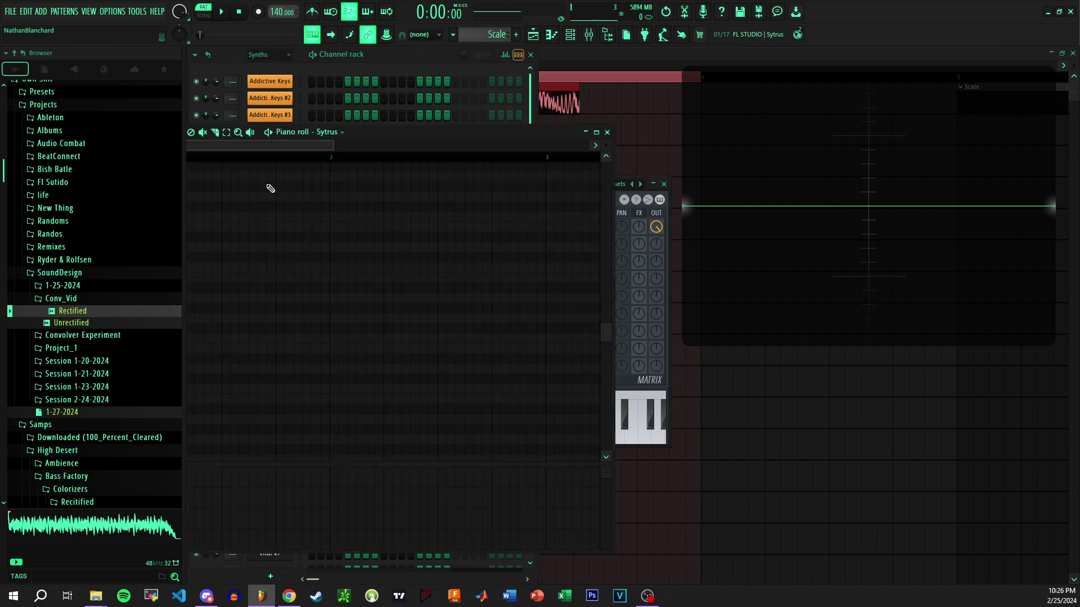
{"action": "left_click_drag", "start_coordinate": [385, 135], "coordinate": [576, 97]}
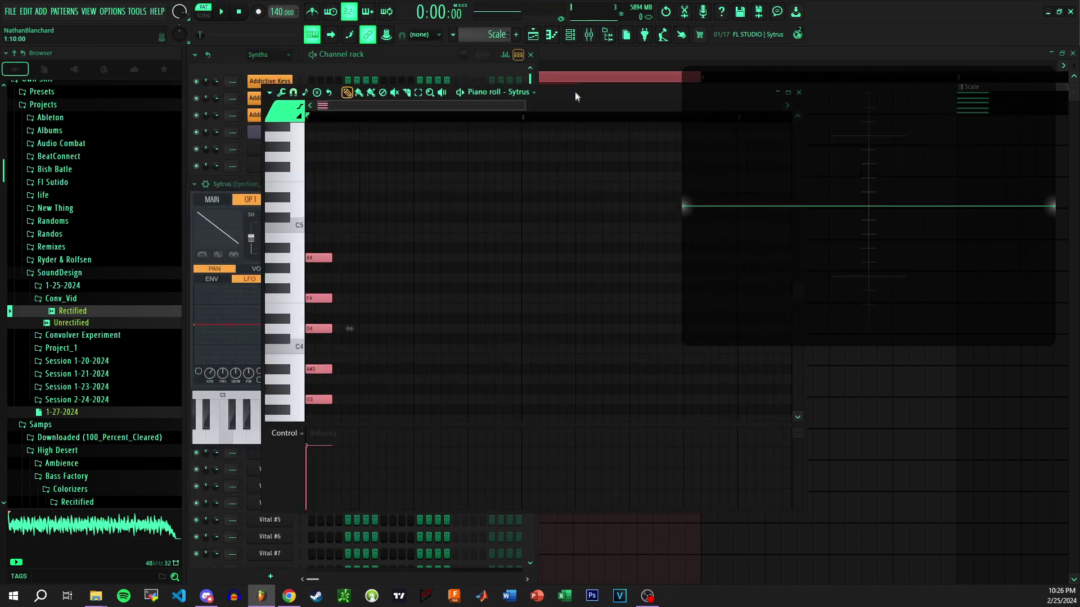
{"action": "key", "text": "ctrl+Up"}
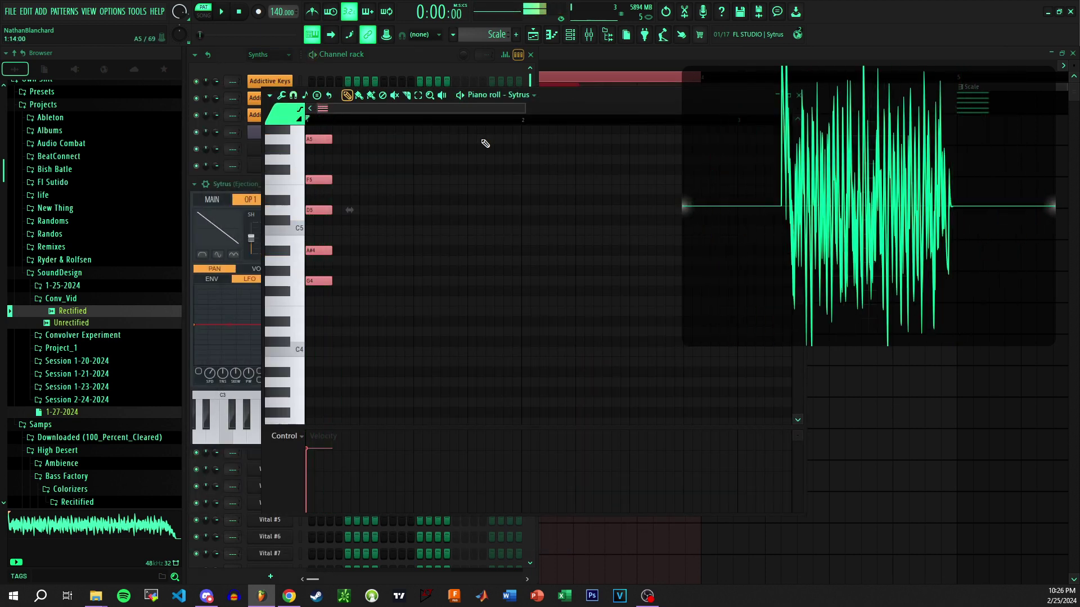
Transpose the Sytrus chord up two more octaves and audition it through the Sytrus channel.
{"action": "key", "text": "ctrl+Up"}
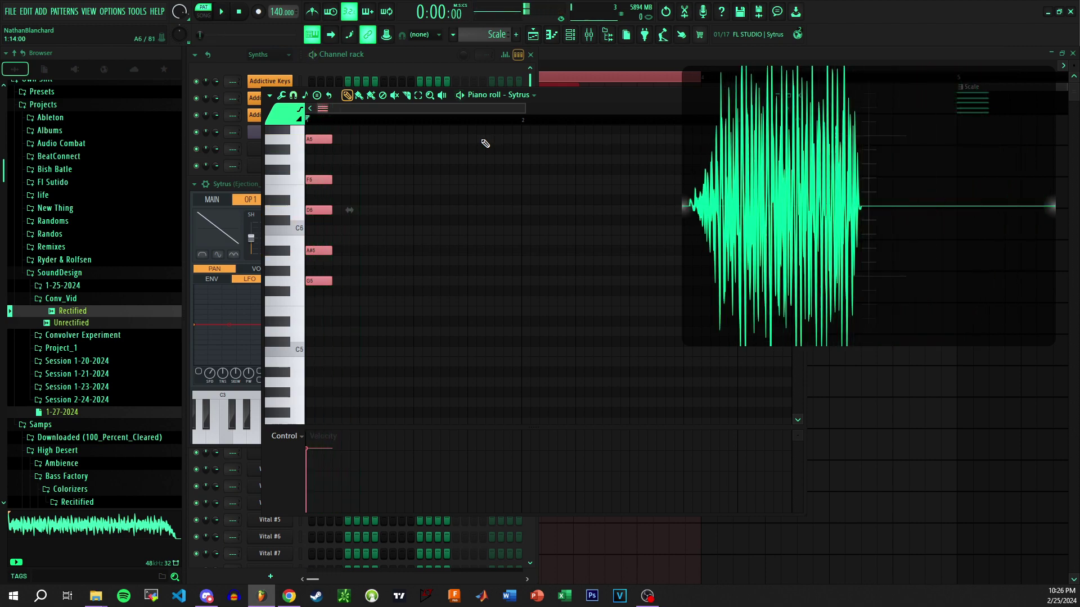
{"action": "key", "text": "ctrl+Up"}
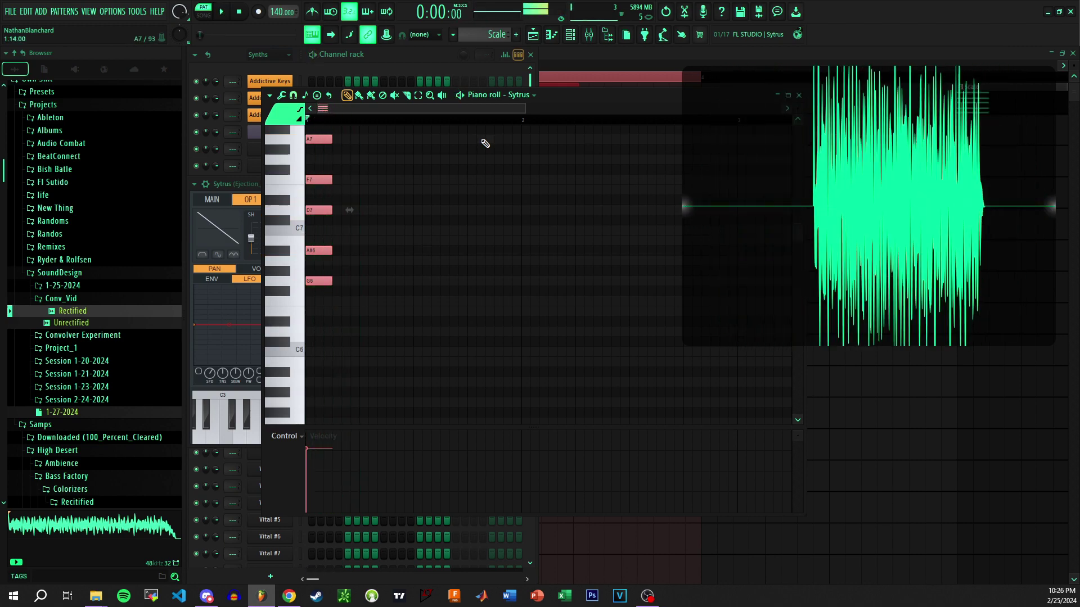
{"action": "left_click_drag", "start_coordinate": [605, 95], "coordinate": [589, 285]}
{"action": "left_click", "coordinate": [397, 182]}
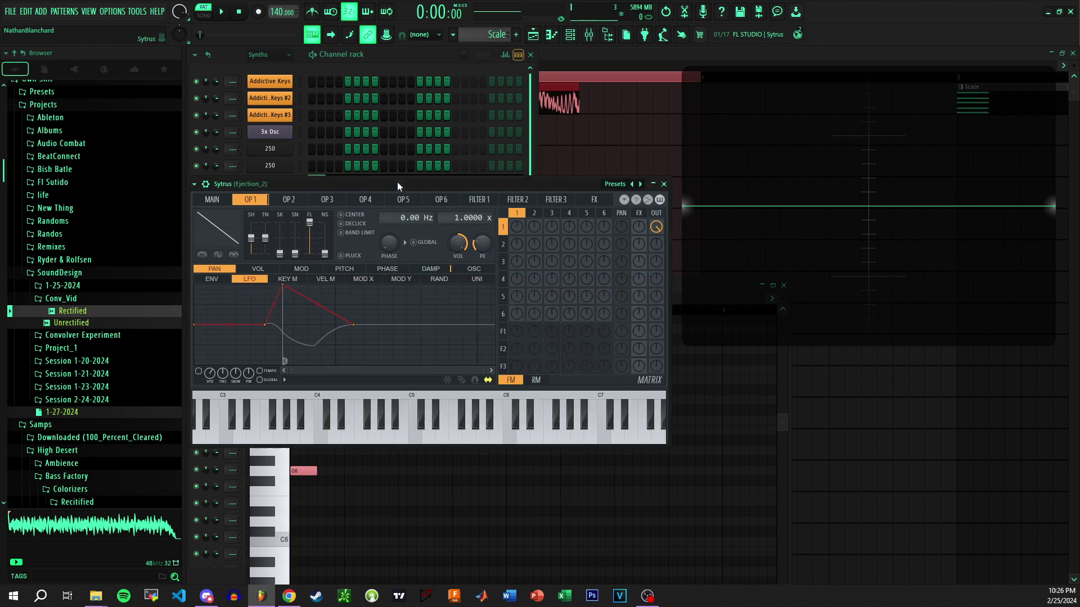
{"action": "key", "text": "space"}
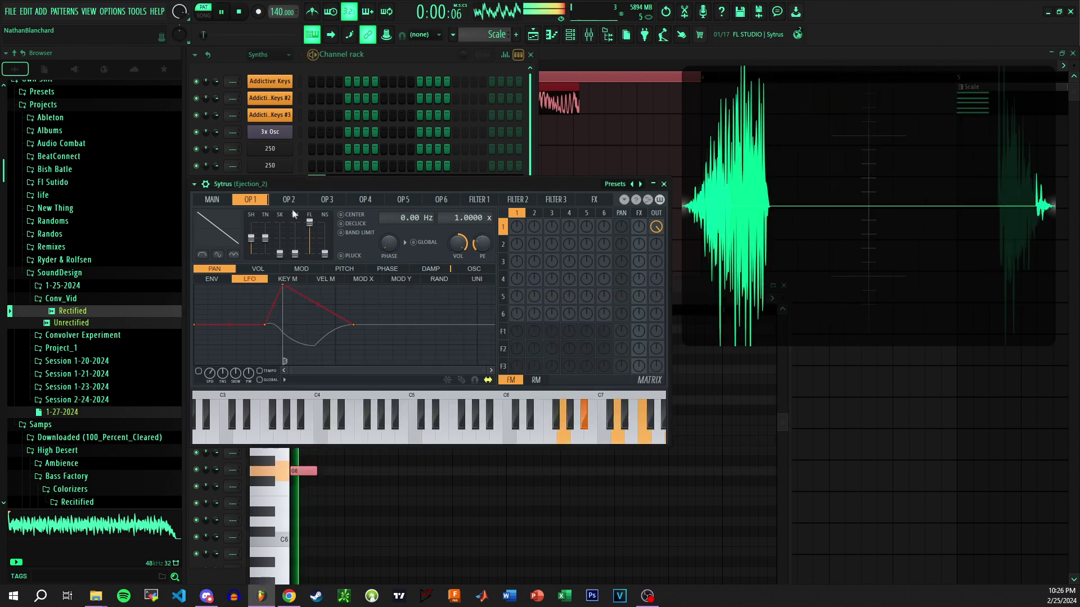
{"action": "key", "text": "space"}
Close the synth windows and cut the chord notes from the Sytrus channel's piano roll.
{"action": "left_click", "coordinate": [663, 184]}
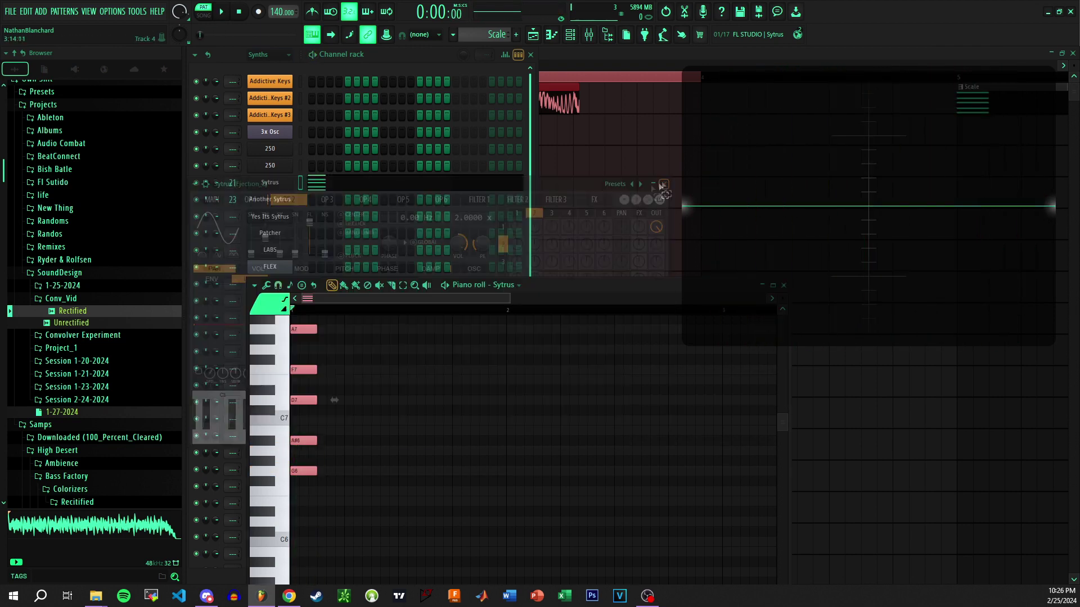
{"action": "left_click", "coordinate": [281, 218]}
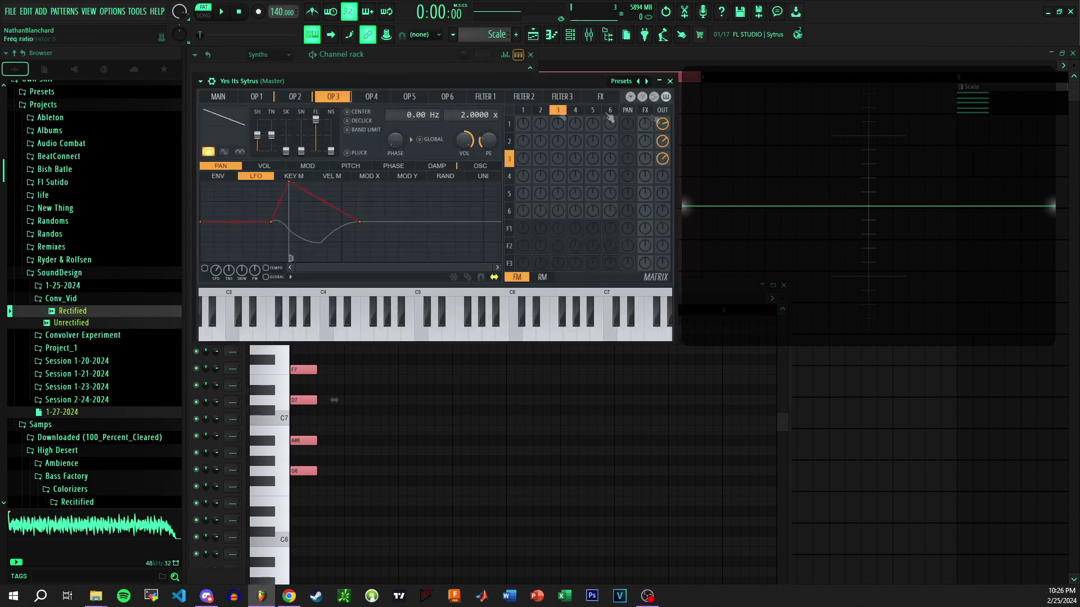
{"action": "left_click", "coordinate": [669, 80]}
{"action": "left_click", "coordinate": [368, 185]}
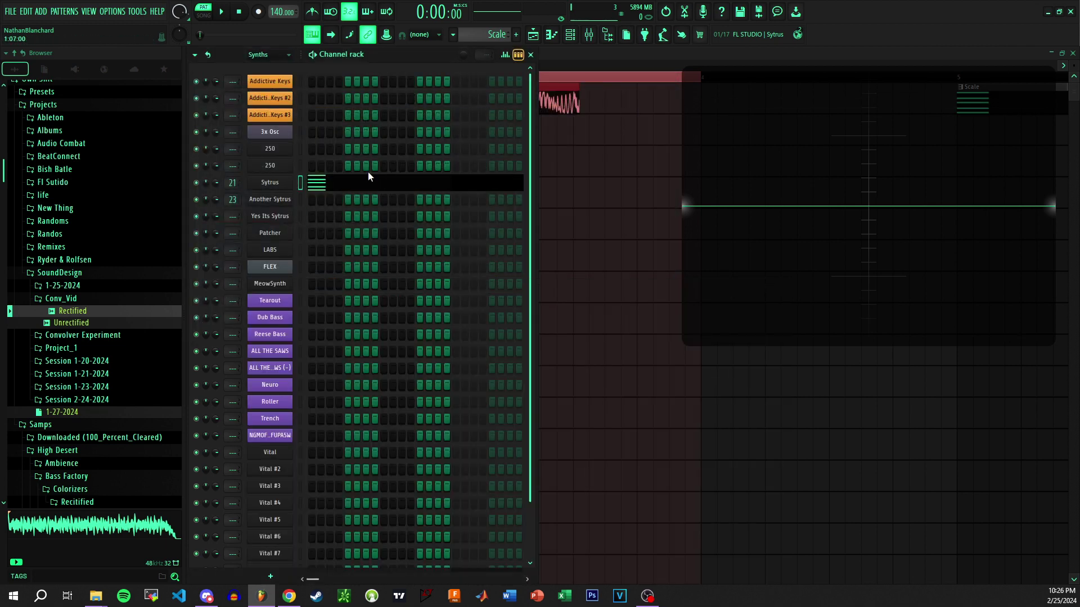
{"action": "left_click", "coordinate": [368, 176]}
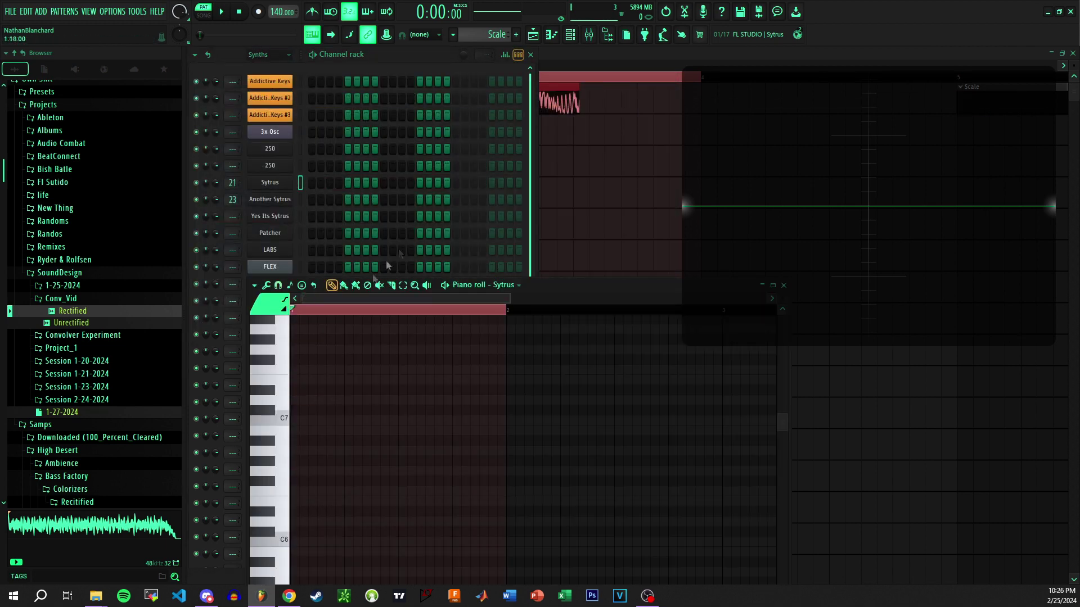
{"action": "left_click", "coordinate": [378, 74]}
Paste the cut chord into the Yes Its Sytrus channel's piano roll and close the piano roll.
{"action": "left_click", "coordinate": [270, 219]}
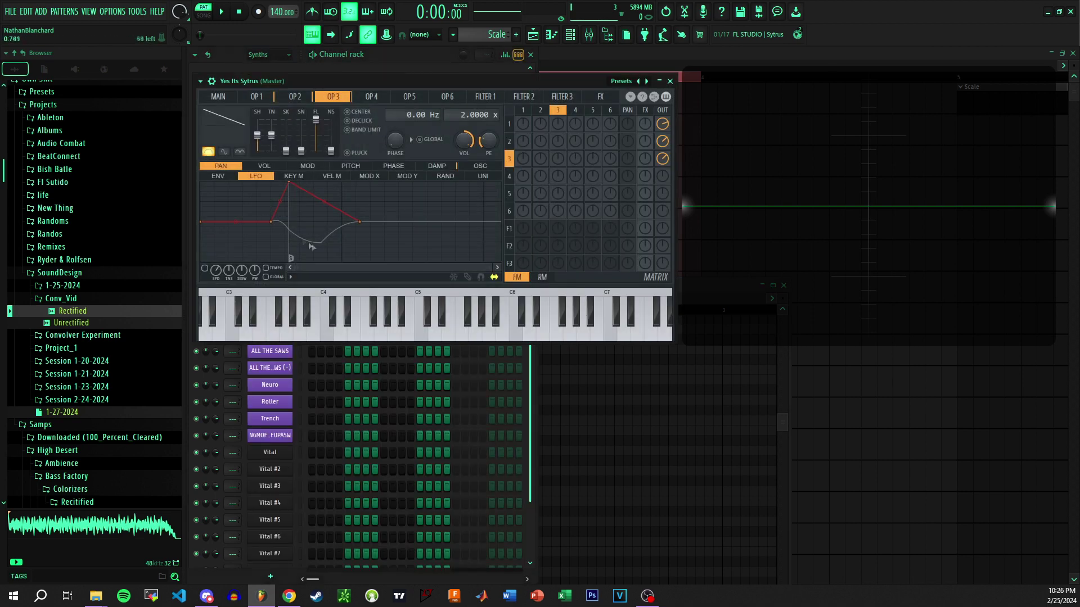
{"action": "key", "text": "F7"}
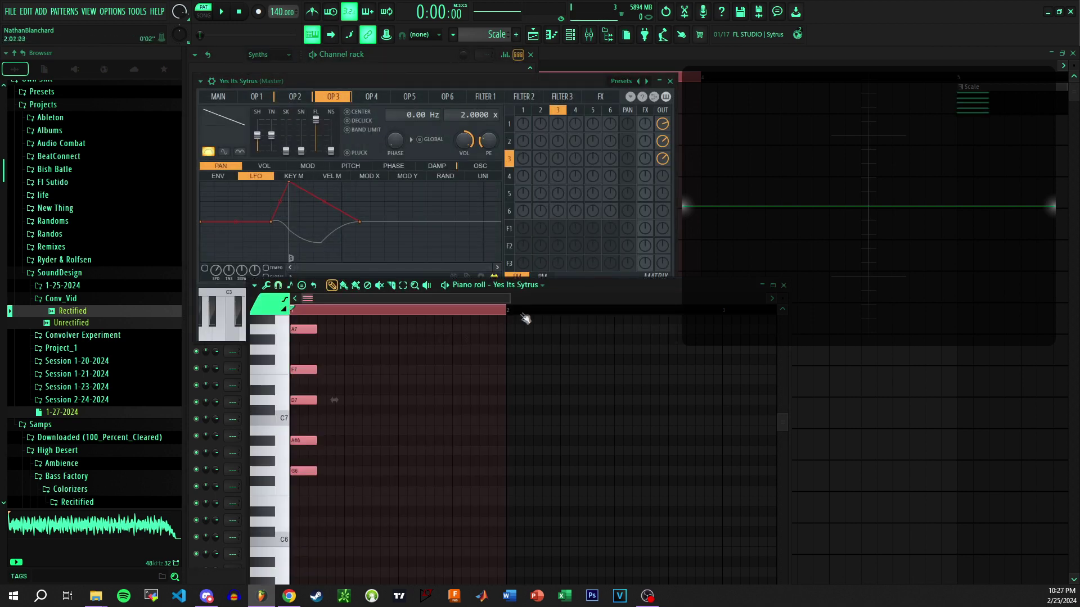
{"action": "left_click", "coordinate": [542, 285]}
{"action": "left_click_drag", "start_coordinate": [587, 290], "coordinate": [425, 250]}
{"action": "left_click", "coordinate": [621, 244]}
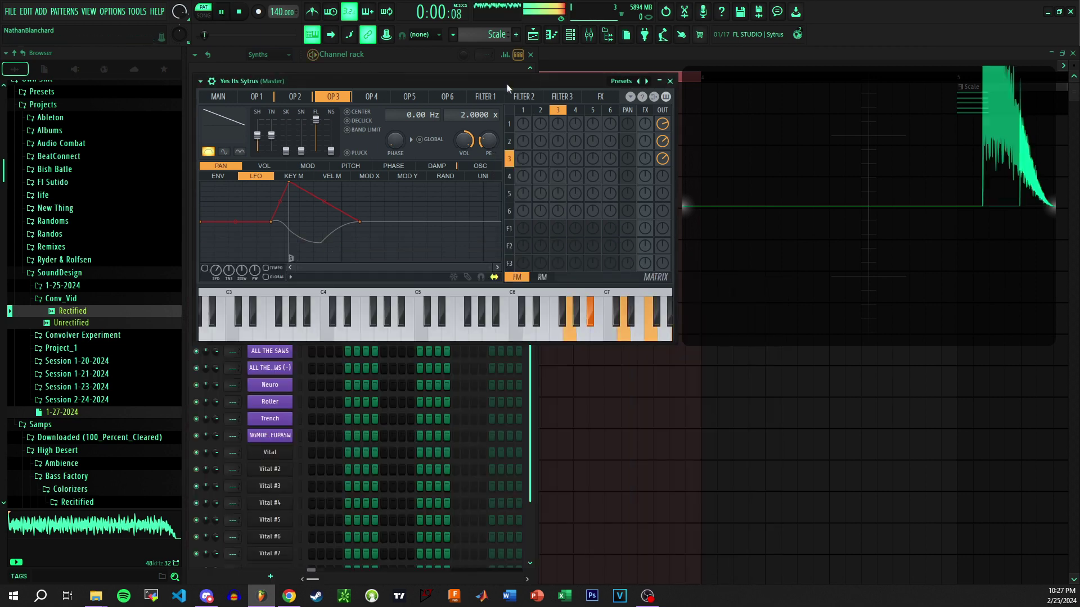
Lower the main volume of Yes Its Sytrus and play the chord to check its level.
{"action": "left_click_drag", "start_coordinate": [504, 79], "coordinate": [539, 125]}
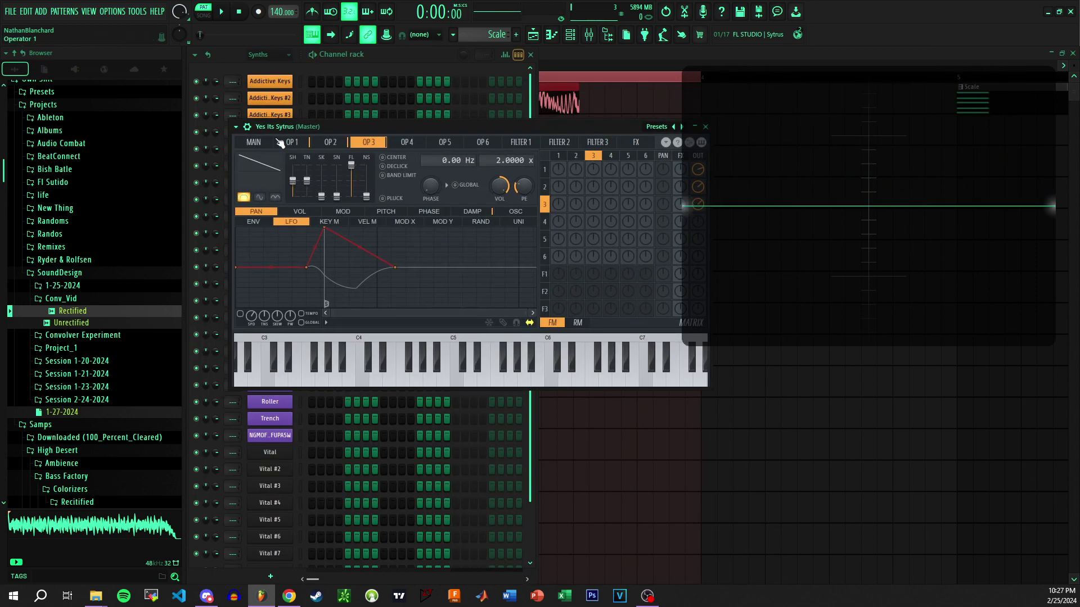
{"action": "left_click", "coordinate": [280, 142]}
{"action": "left_click", "coordinate": [261, 142]}
{"action": "left_click_drag", "start_coordinate": [253, 169], "coordinate": [252, 184]}
{"action": "key", "text": "space"}
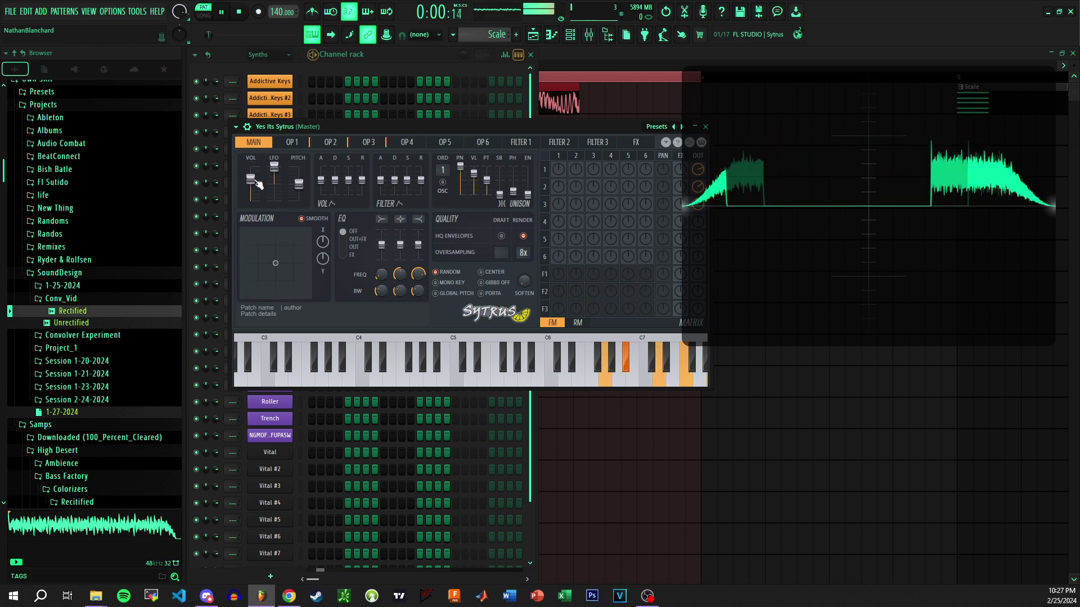
{"action": "key", "text": "space"}
Play the chord repeatedly on Yes Its Sytrus and examine its rectified waveform in the Wave Candy oscilloscope.
{"action": "left_click_drag", "start_coordinate": [451, 127], "coordinate": [402, 120]}
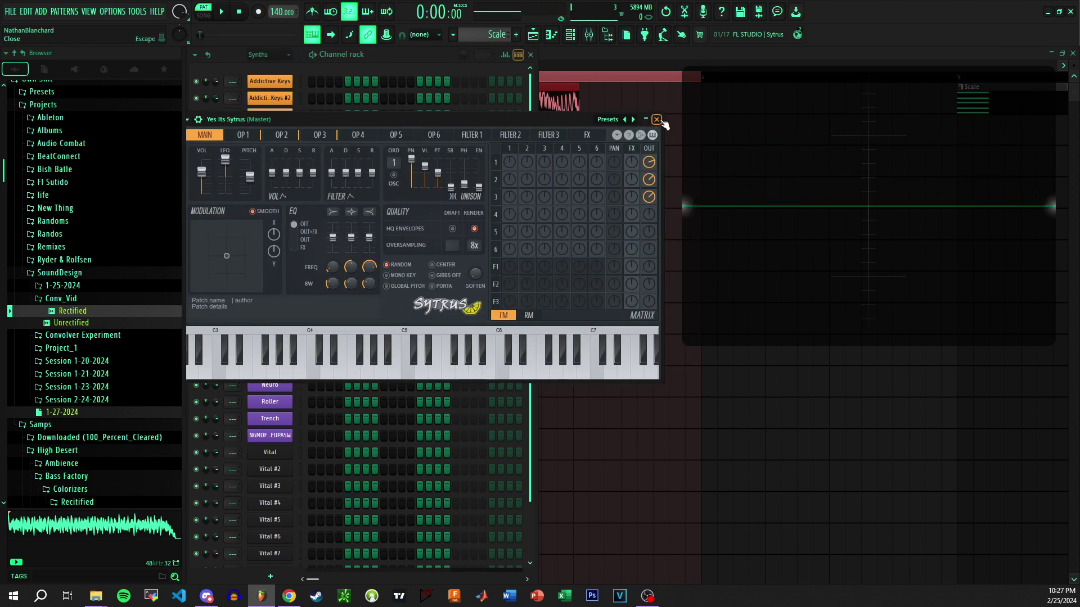
{"action": "key", "text": "space"}
{"action": "key", "text": "space"}
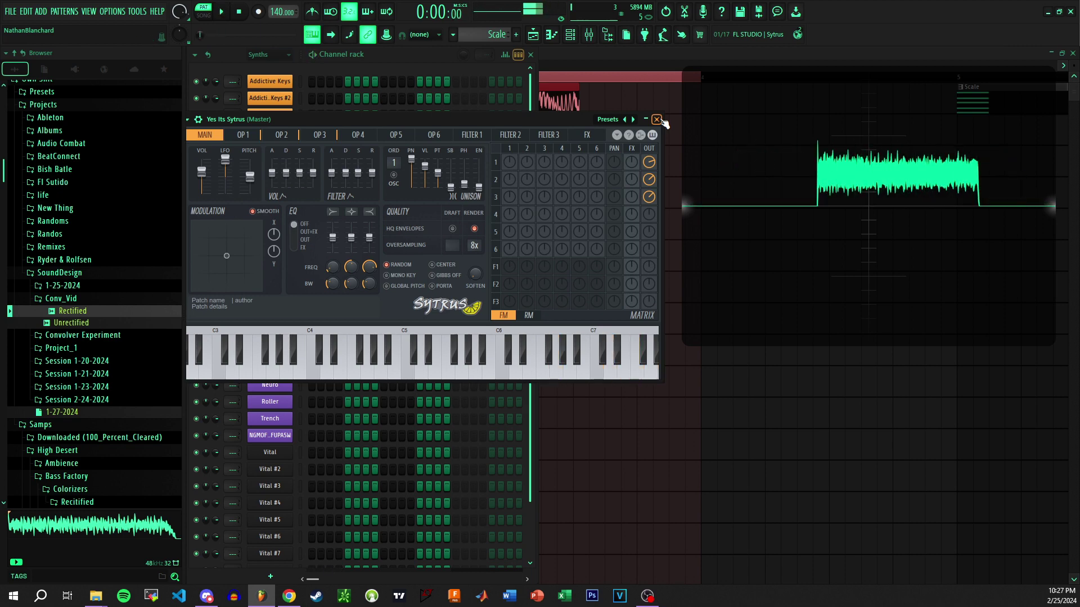
{"action": "key", "text": "space"}
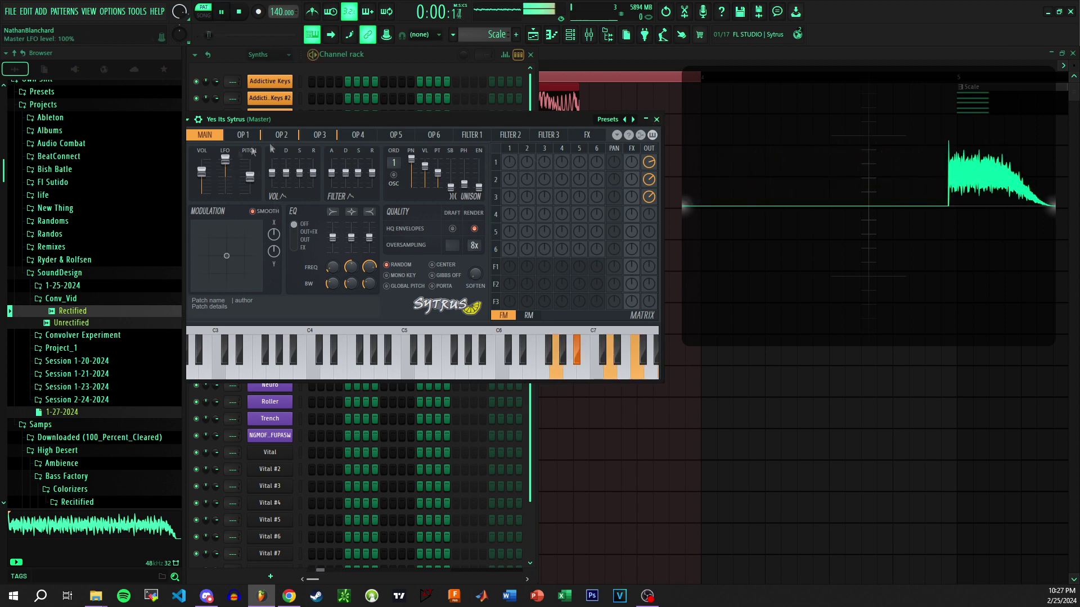
{"action": "key", "text": "space"}
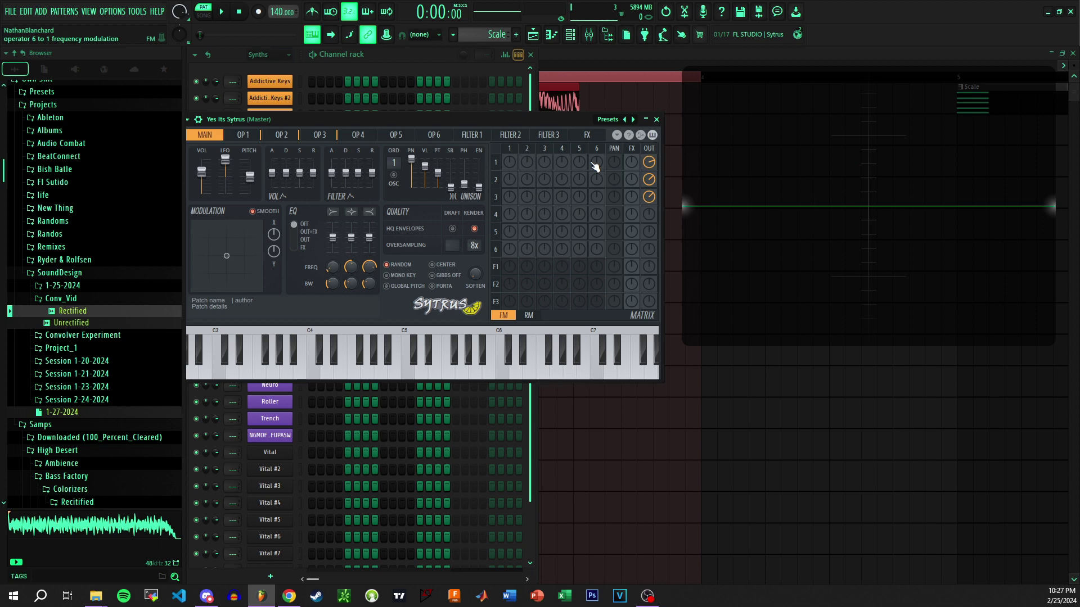
{"action": "key", "text": "space"}
{"action": "key", "text": "space"}
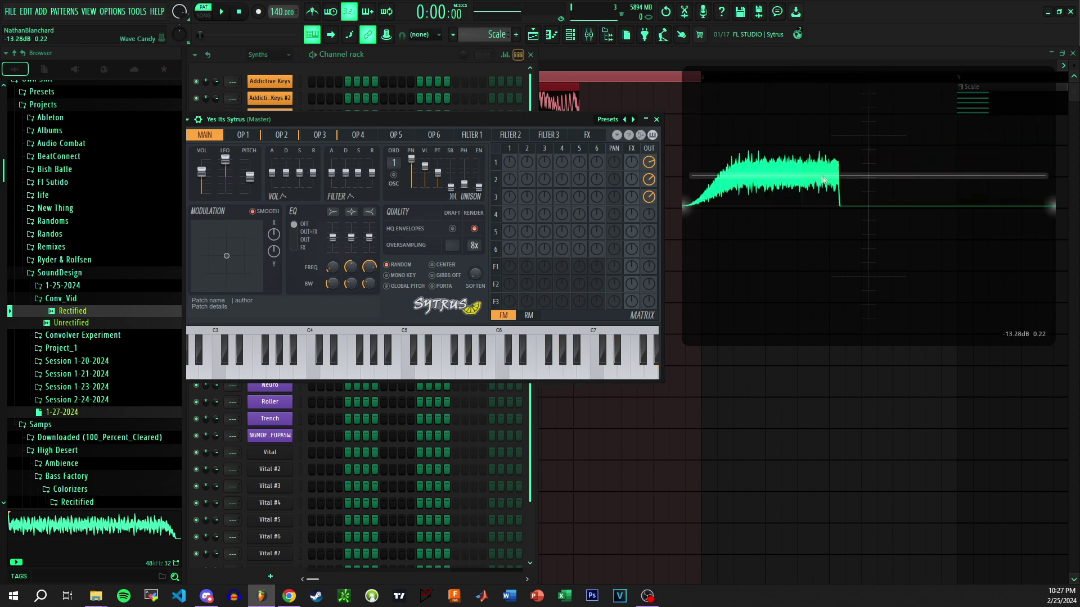
{"action": "key", "text": "space"}
{"action": "key", "text": "space"}
{"action": "key", "text": "space"}
{"action": "key", "text": "space"}
{"action": "key", "text": "space"}
{"action": "key", "text": "space"}
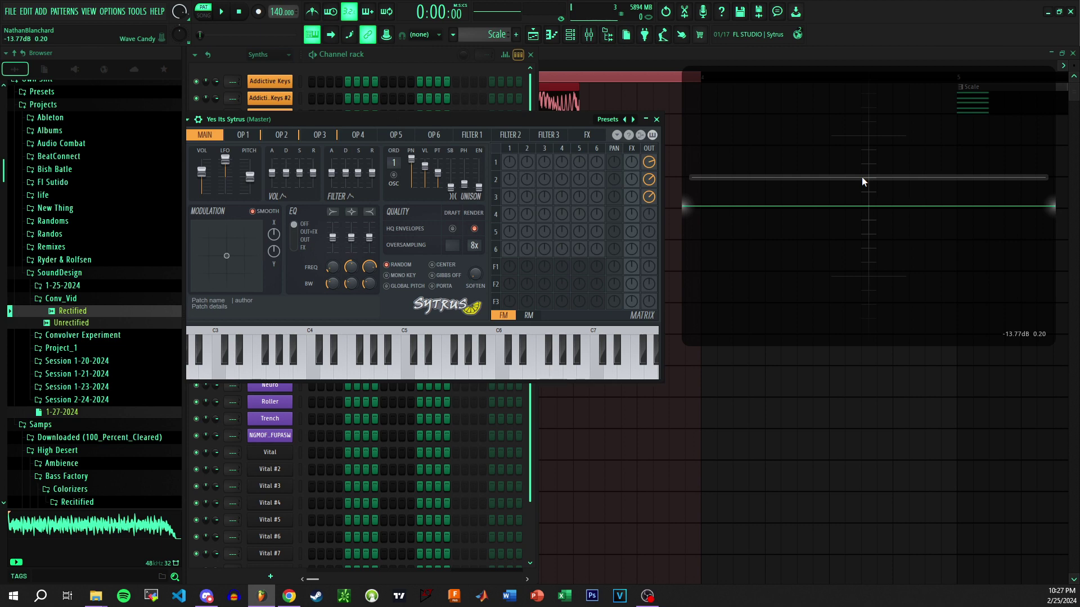
{"action": "key", "text": "space"}
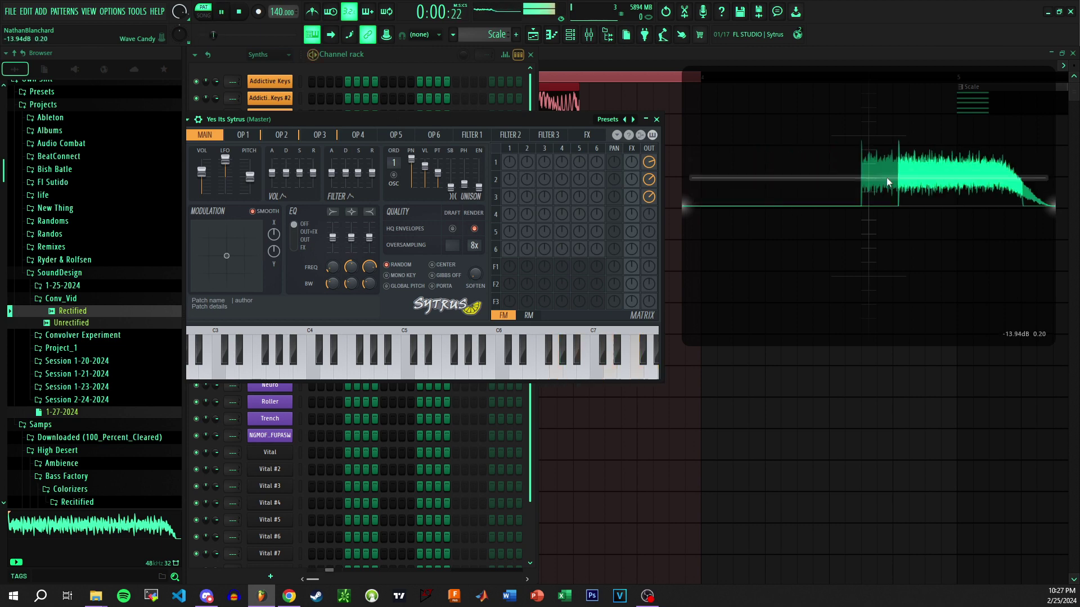
{"action": "key", "text": "space"}
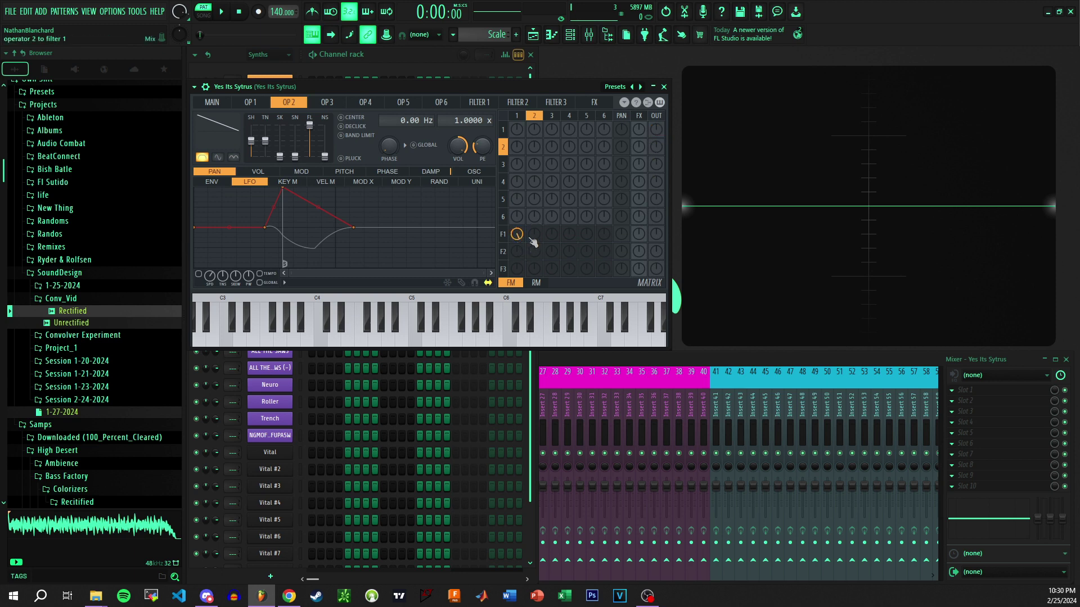
Feed operators 2 and 3 into filter 1 in the Yes Its Sytrus matrix and audition the chord.
{"action": "left_click_drag", "start_coordinate": [534, 235], "coordinate": [552, 192]}
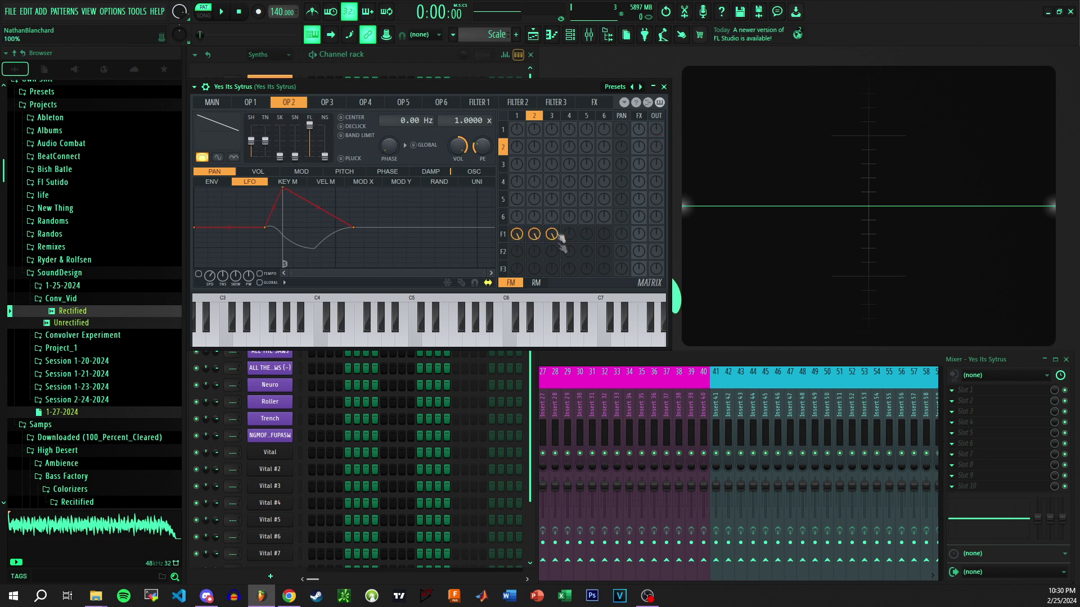
{"action": "left_click", "coordinate": [657, 234]}
{"action": "key", "text": "space"}
Send filter 1 to the FX in the matrix and try different send amounts while playing the chord.
{"action": "key", "text": "space"}
{"action": "left_click_drag", "start_coordinate": [656, 234], "coordinate": [638, 188]}
{"action": "key", "text": "space"}
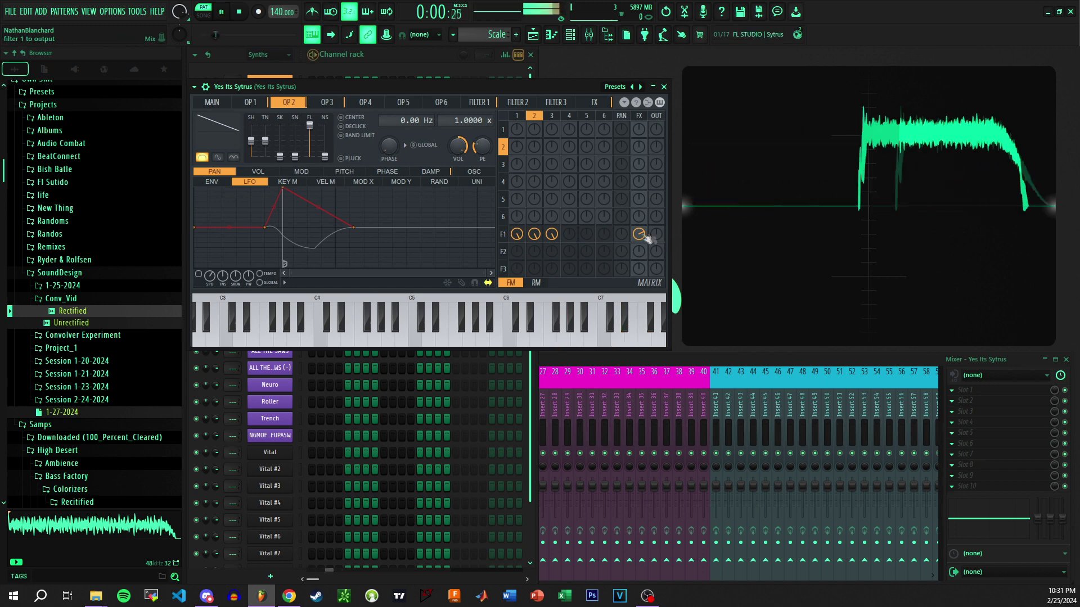
{"action": "left_click_drag", "start_coordinate": [638, 235], "coordinate": [639, 243]}
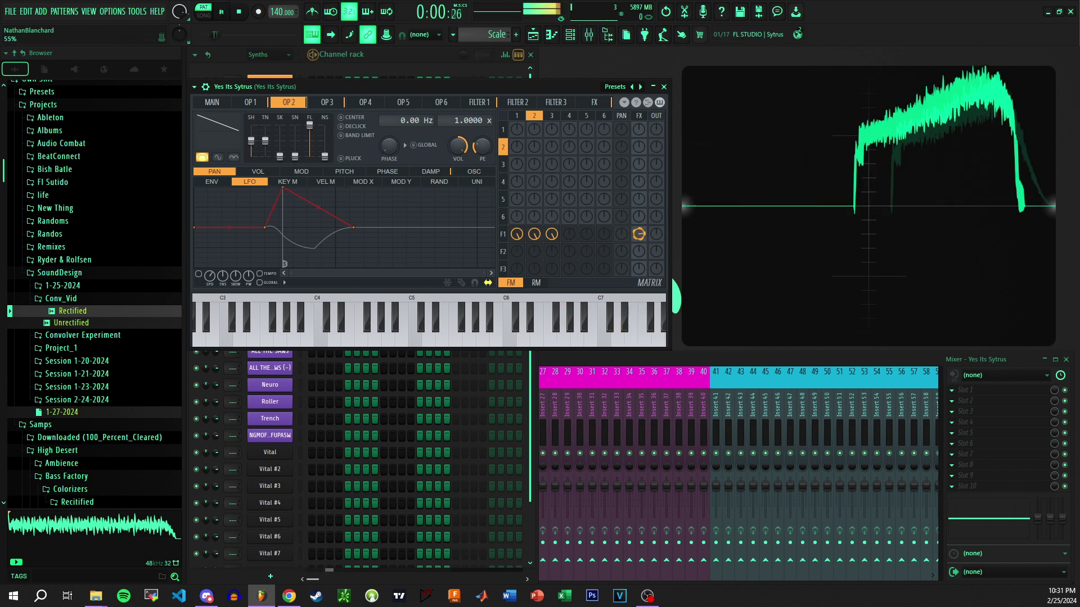
{"action": "key", "text": "space"}
{"action": "key", "text": "space"}
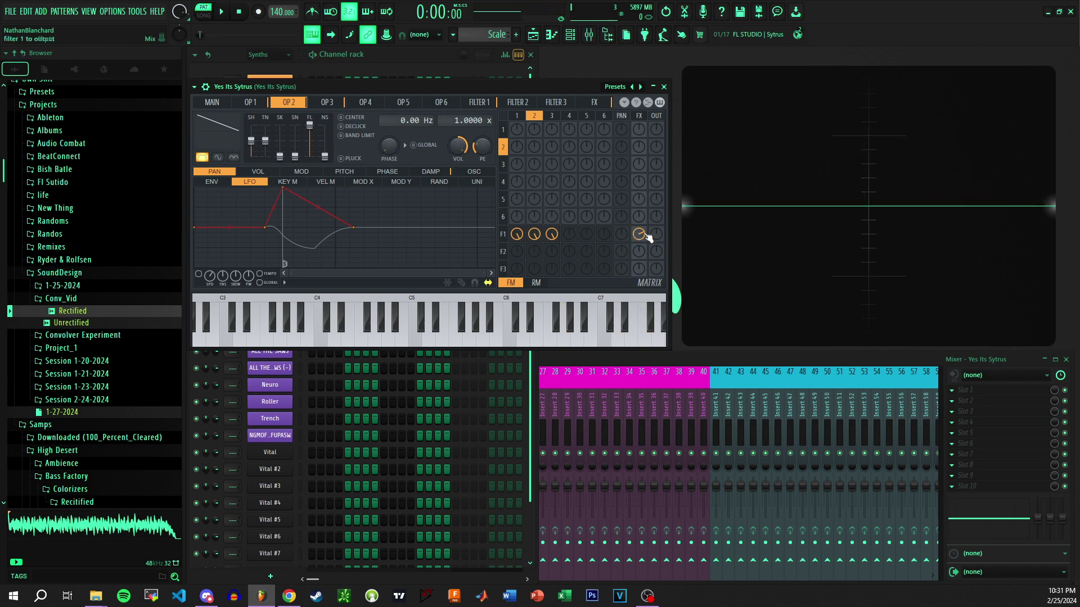
Remove filter 1's FX send, raise its send to the output in the matrix, and play the chord.
{"action": "left_click_drag", "start_coordinate": [643, 234], "coordinate": [633, 339]}
{"action": "left_click_drag", "start_coordinate": [655, 234], "coordinate": [656, 227]}
{"action": "key", "text": "space"}
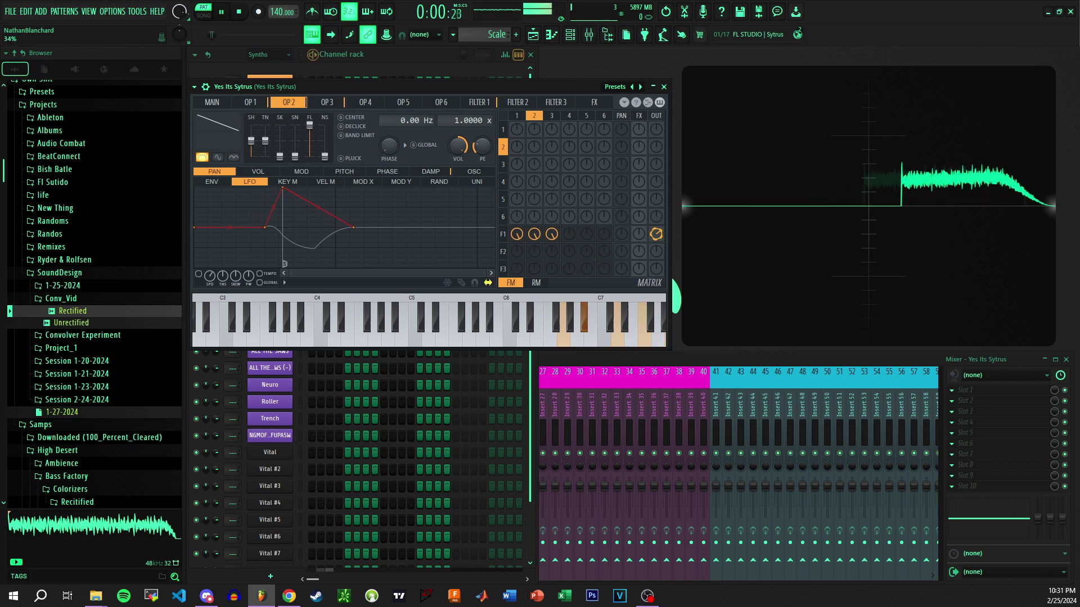
{"action": "left_click", "coordinate": [673, 359]}
{"action": "key", "text": "space"}
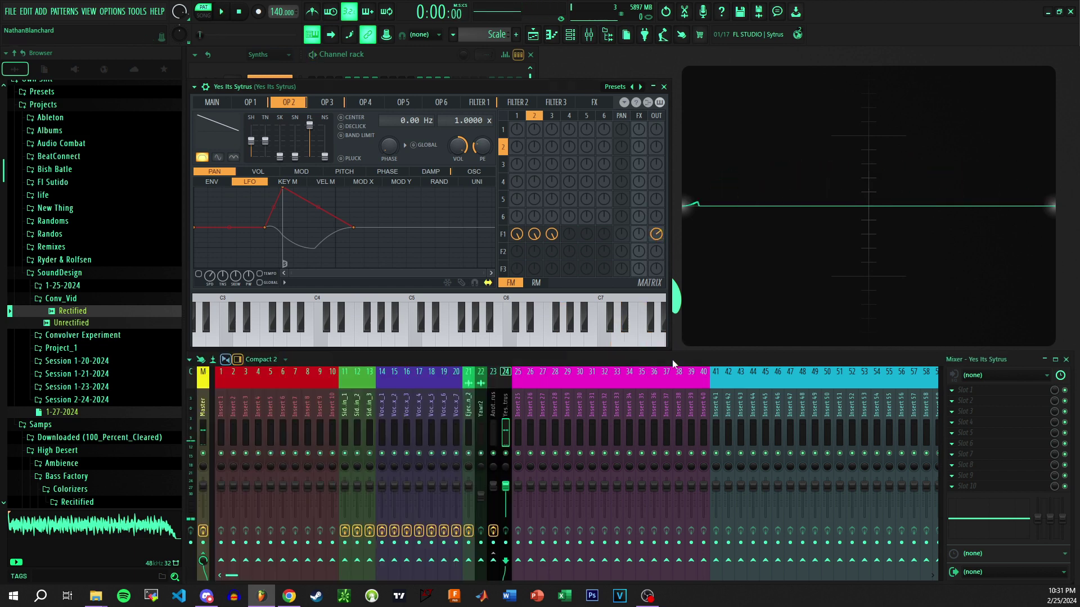
Load kHs Distortion into the first effect slot of the Yes Its Sytrus mixer track, using Saturate mode with Dynamics at minimum.
{"action": "left_click", "coordinate": [950, 388]}
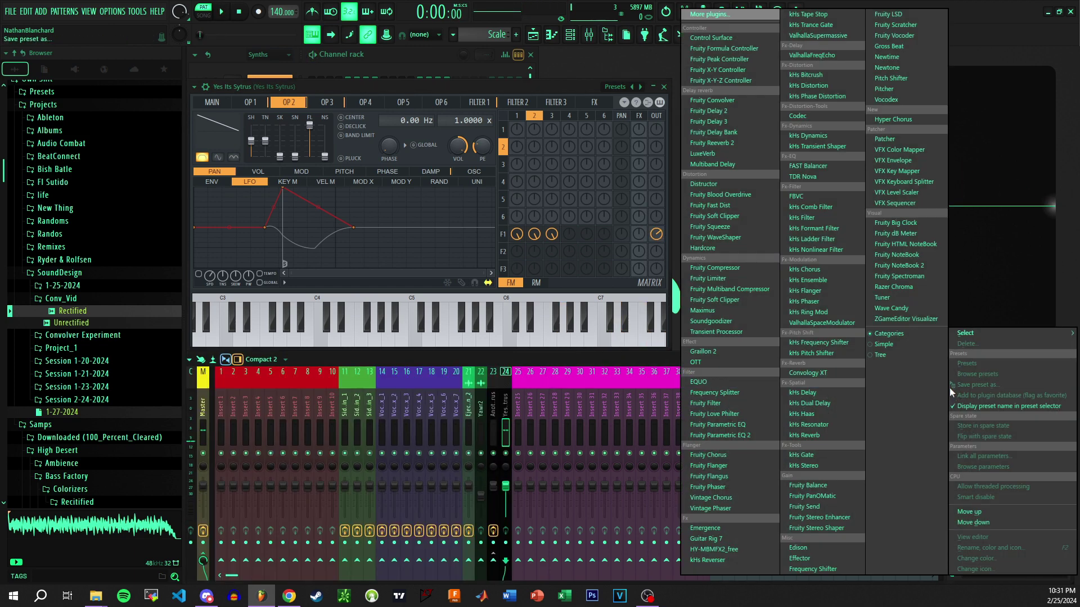
{"action": "left_click", "coordinate": [808, 85]}
{"action": "left_click", "coordinate": [344, 360]}
{"action": "left_click", "coordinate": [329, 375]}
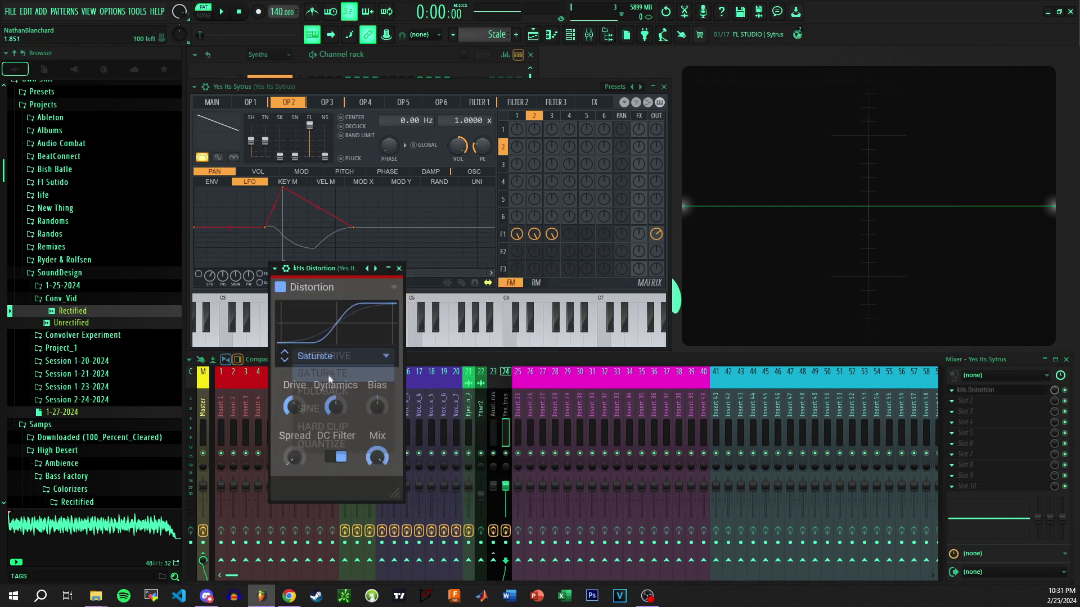
{"action": "left_click_drag", "start_coordinate": [297, 406], "coordinate": [332, 438]}
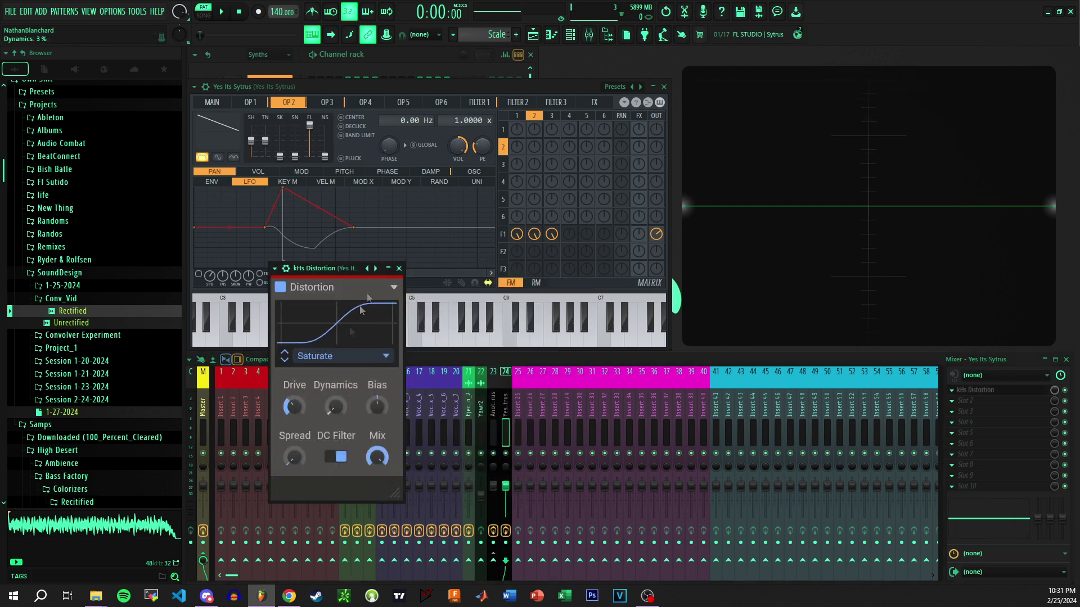
{"action": "left_click", "coordinate": [399, 269]}
Audition the distorted chord with the Yes Its Sytrus mixer track volume at 70%, and again at 100%.
{"action": "left_click_drag", "start_coordinate": [505, 484], "coordinate": [506, 495]}
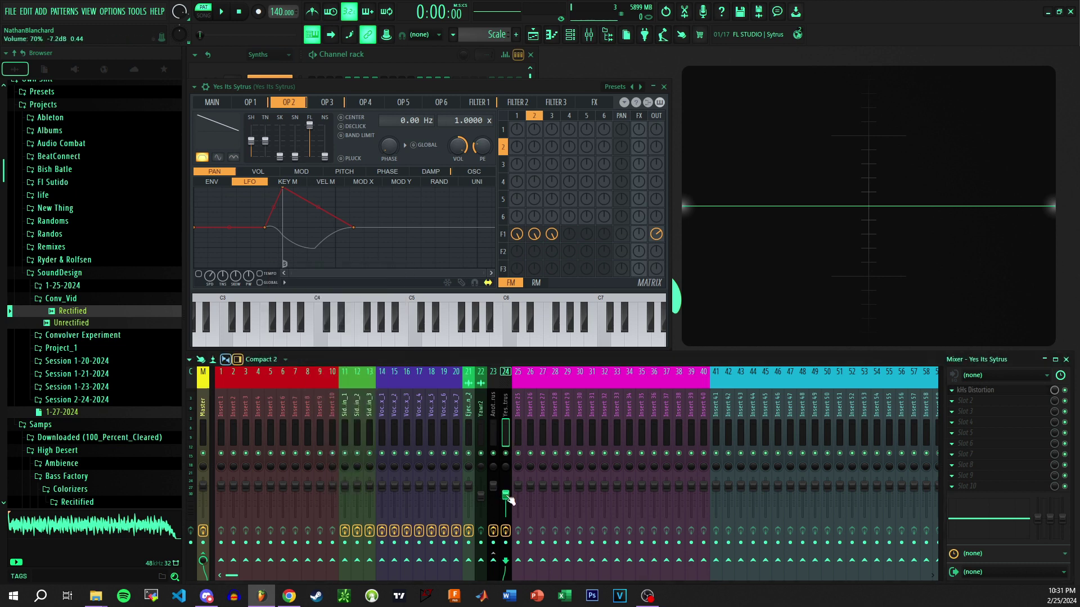
{"action": "key", "text": "space"}
{"action": "key", "text": "space"}
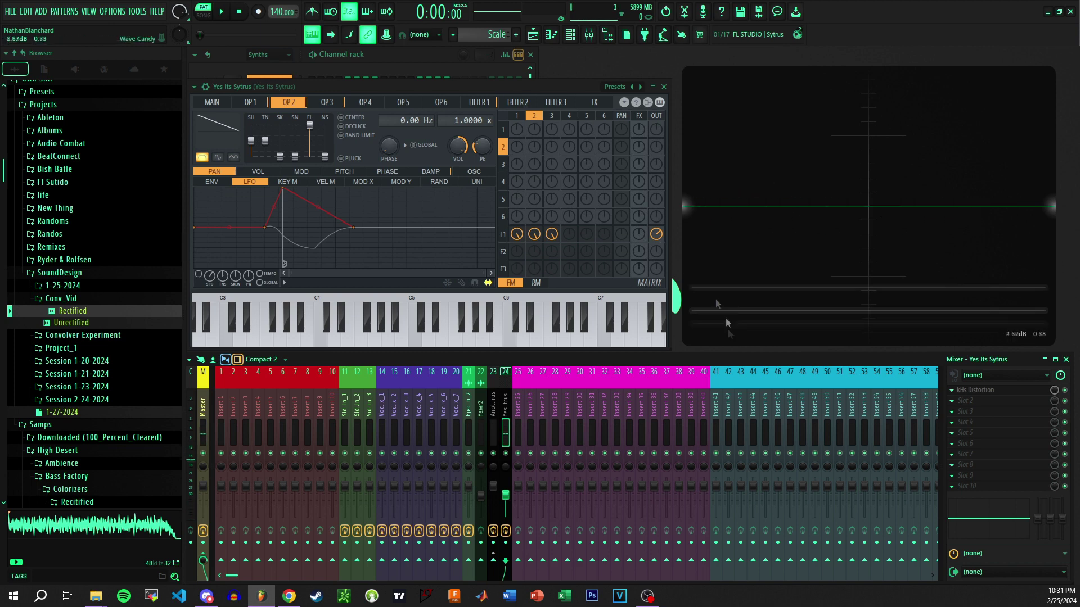
{"action": "left_click_drag", "start_coordinate": [505, 495], "coordinate": [505, 485]}
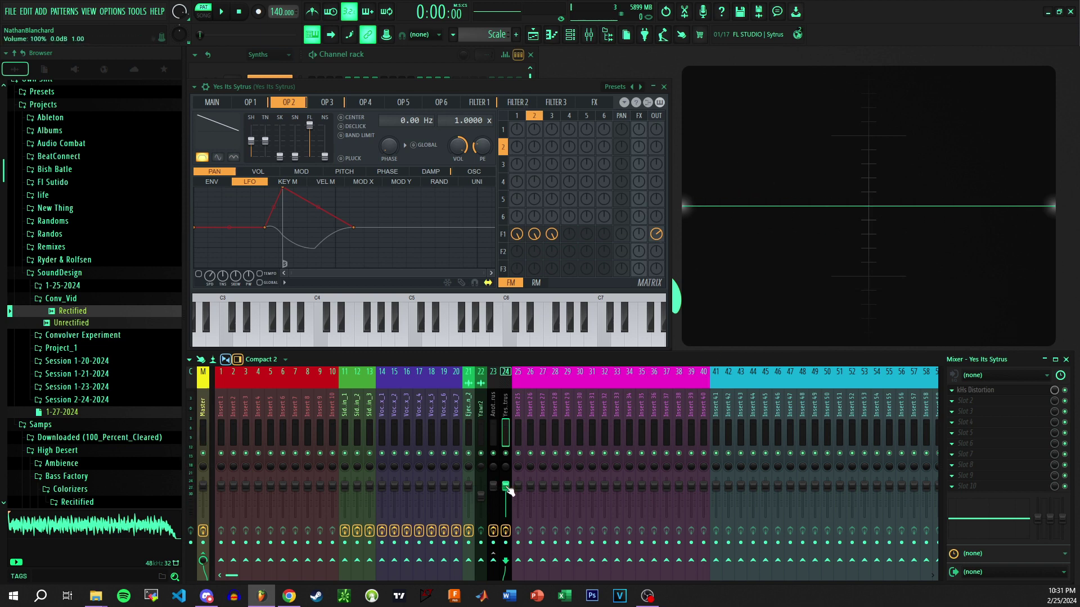
{"action": "key", "text": "space"}
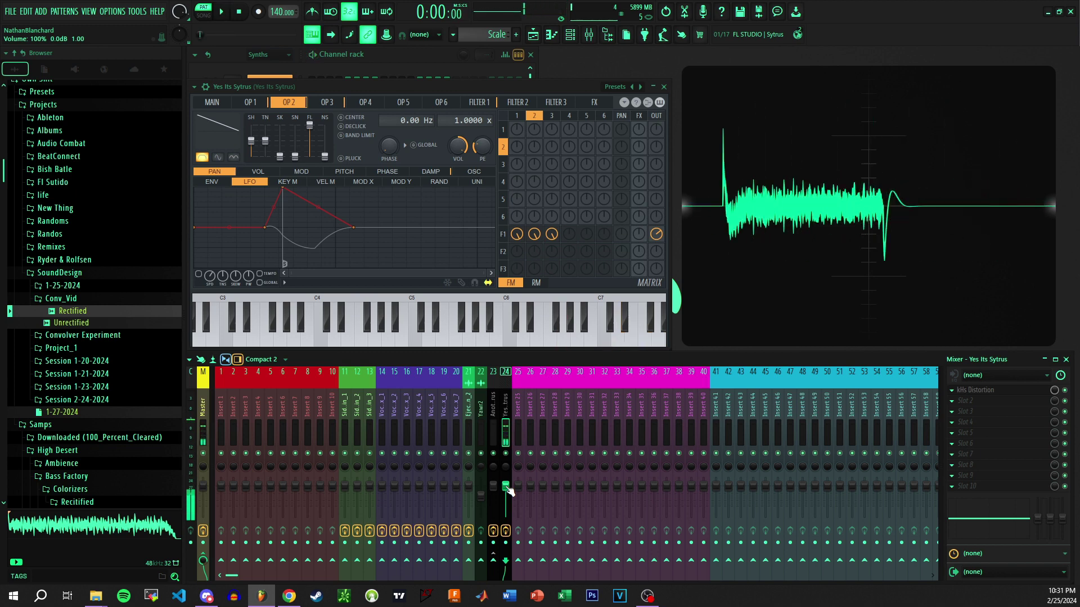
{"action": "key", "text": "space"}
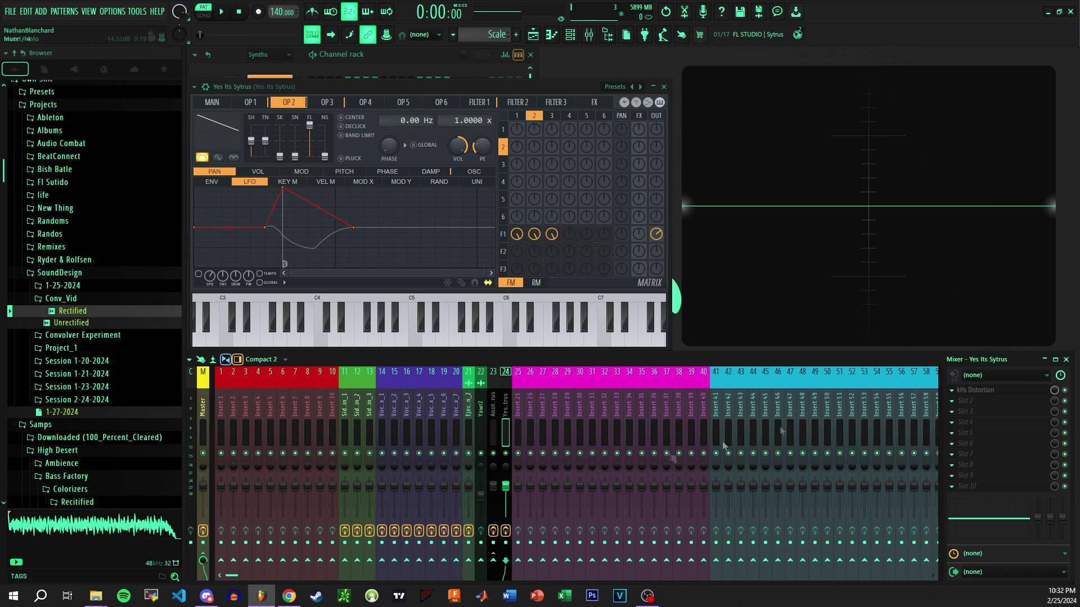
Delete kHs Distortion from the first effect slot of the Yes Its Sytrus mixer track.
{"action": "left_click", "coordinate": [952, 391]}
{"action": "left_click", "coordinate": [973, 343]}
{"action": "left_click", "coordinate": [583, 337]}
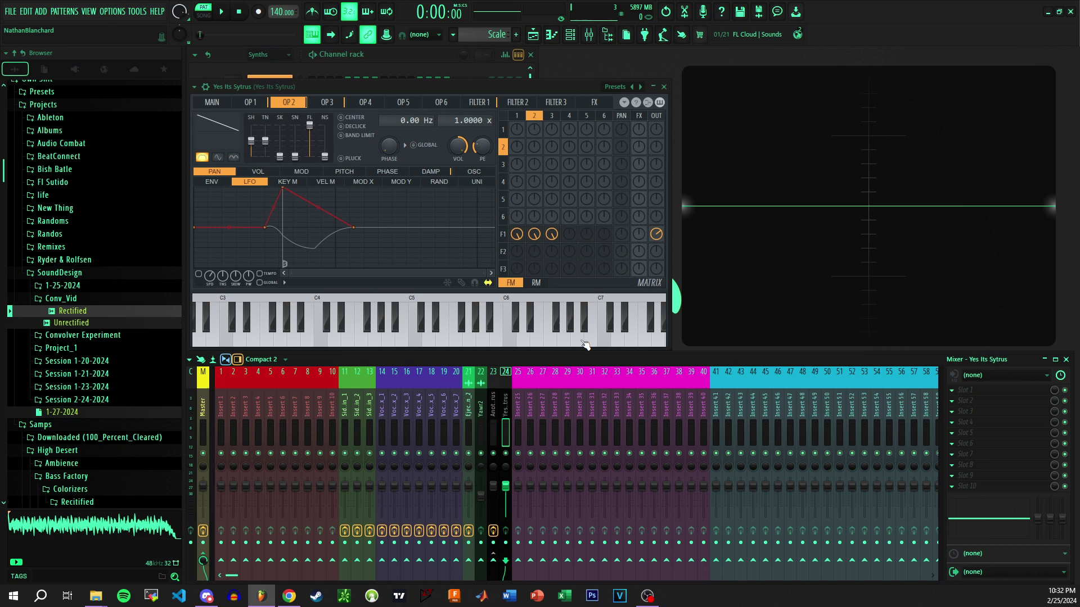
Collapse the Projects folder in the browser and expand the Rectified folder under Bass Factory's Colorizers.
{"action": "left_click", "coordinate": [455, 86]}
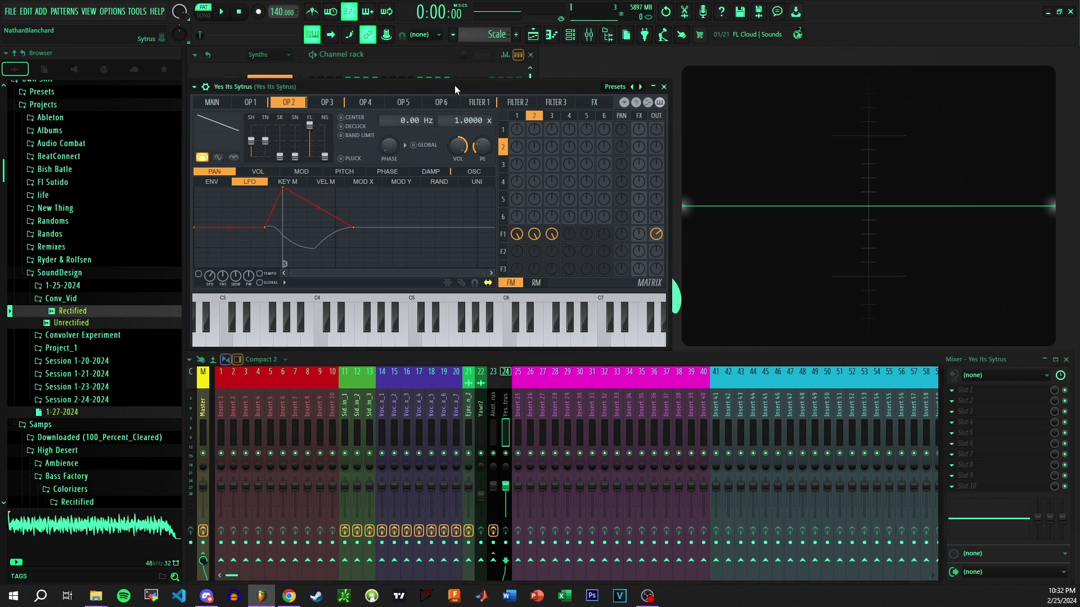
{"action": "scroll", "coordinate": [84, 281], "scroll_direction": "up", "scroll_amount": 4}
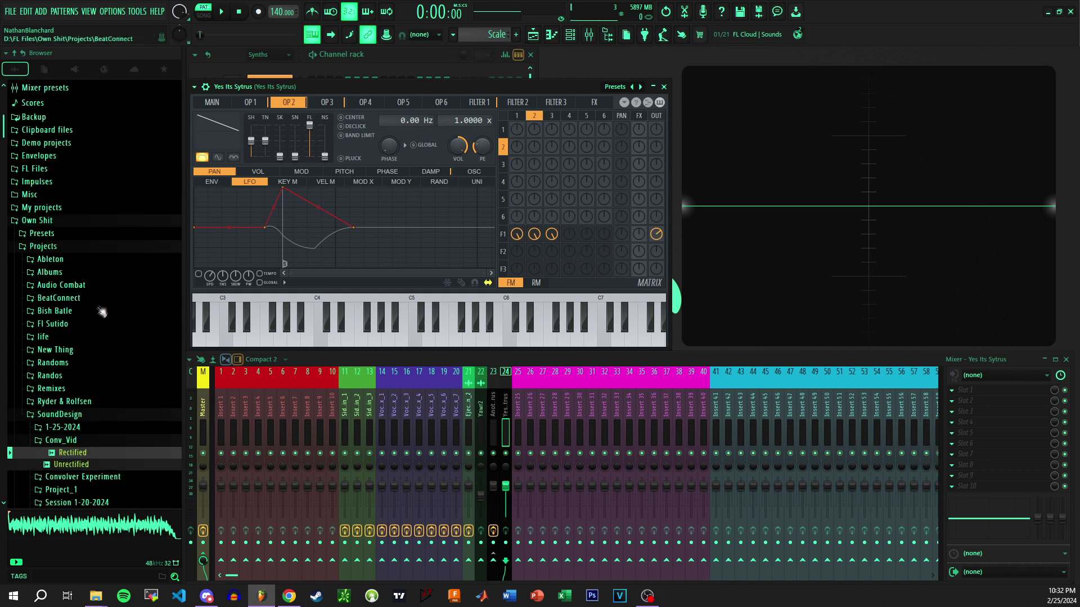
{"action": "left_click", "coordinate": [62, 247]}
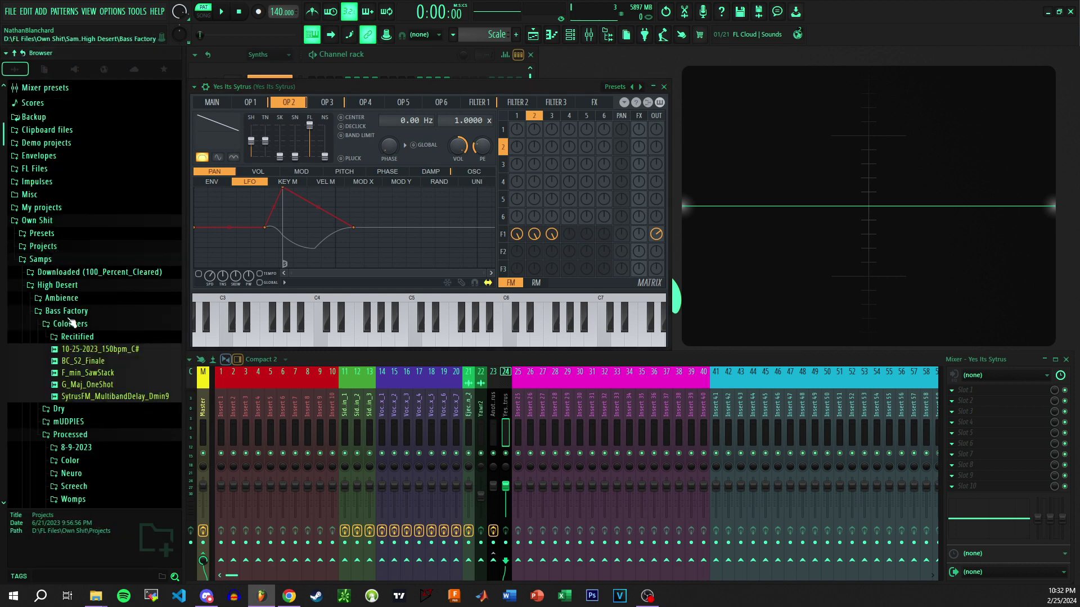
{"action": "left_click", "coordinate": [74, 339]}
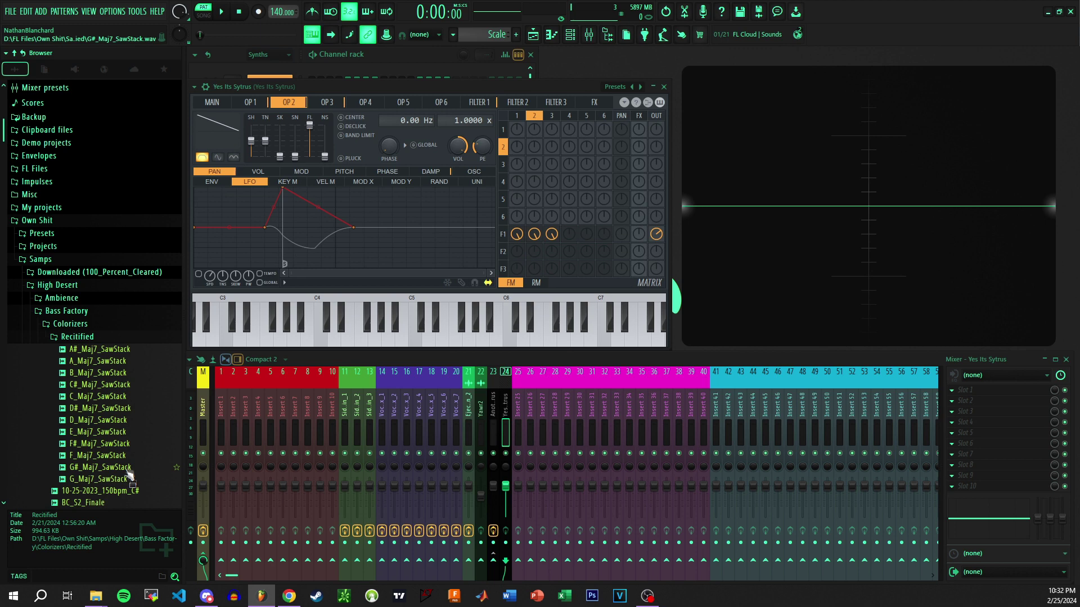
Audition the C, D#, F and G# Maj7_SawStack samples from the Rectified folder.
{"action": "left_click", "coordinate": [94, 399]}
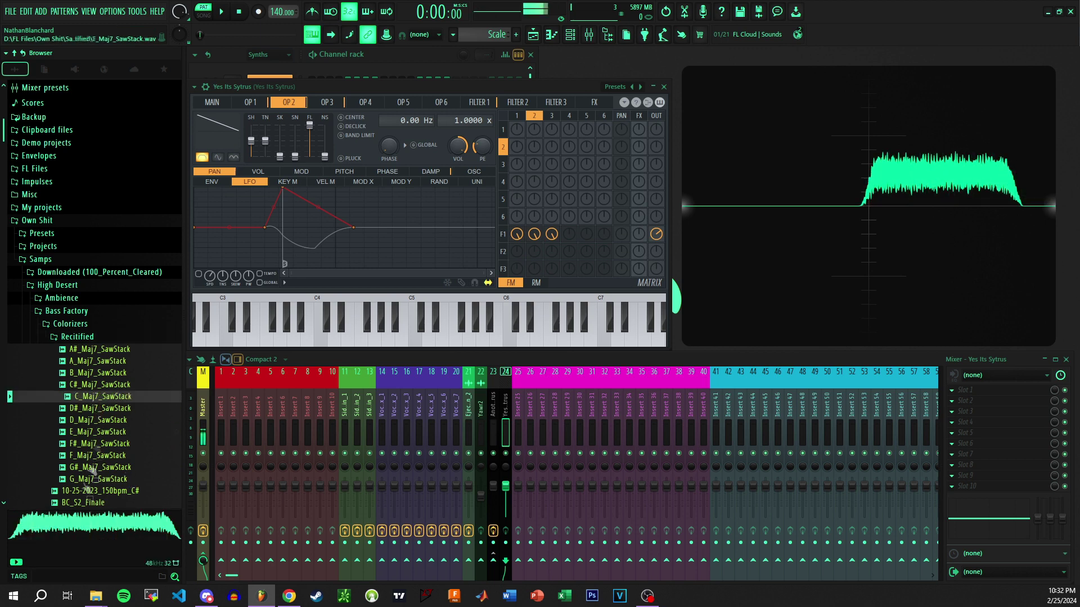
{"action": "left_click", "coordinate": [103, 409]}
{"action": "left_click", "coordinate": [106, 456]}
{"action": "left_click", "coordinate": [93, 471]}
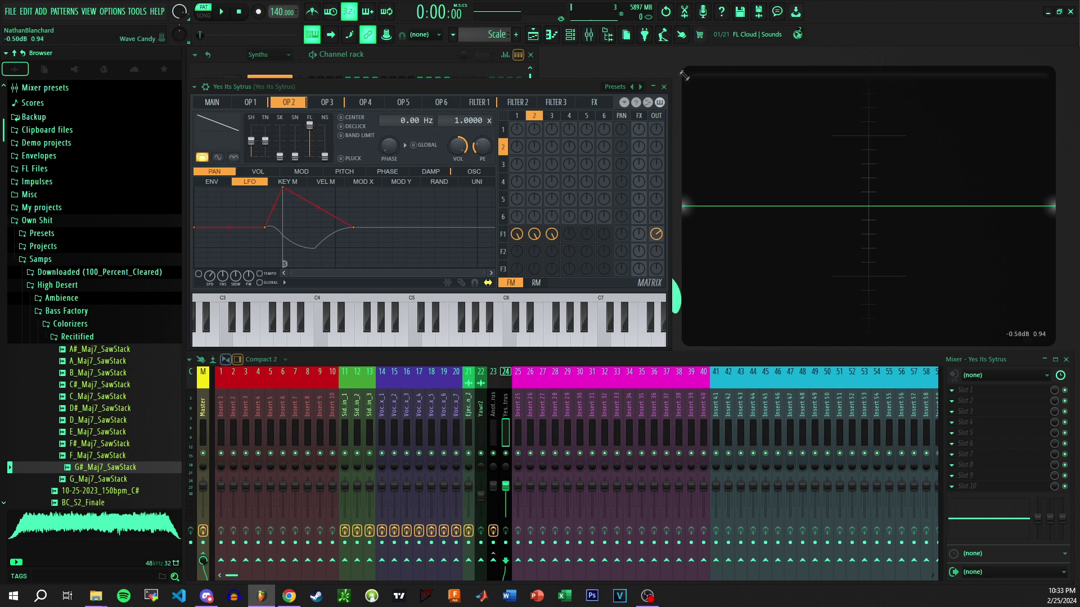
Close the Yes Its Sytrus window, switch to the Chords pattern and open the first Vital channel.
{"action": "left_click", "coordinate": [664, 87]}
{"action": "left_click", "coordinate": [396, 65]}
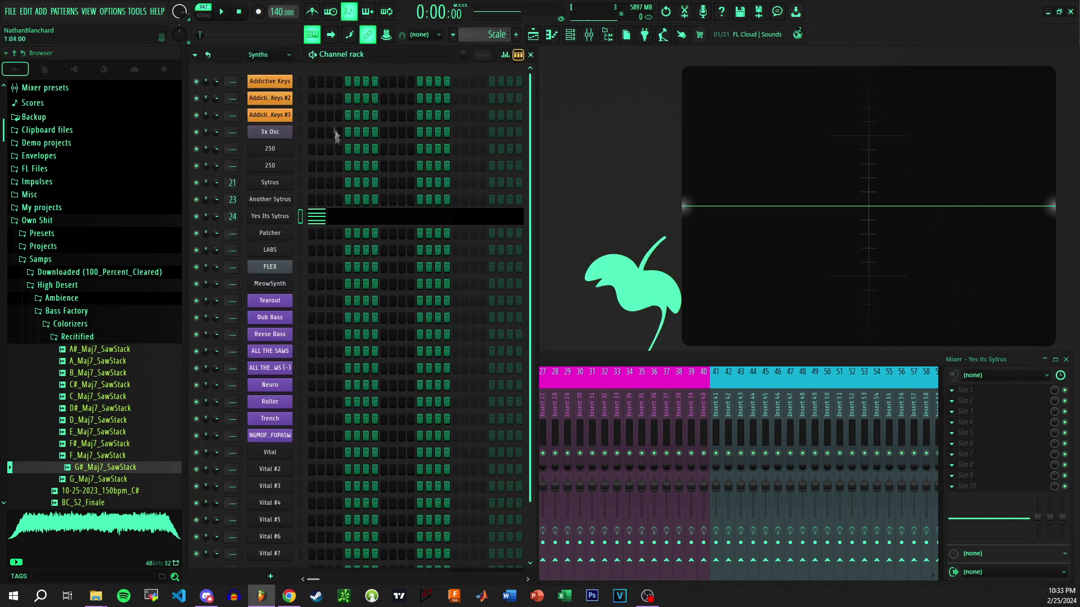
{"action": "scroll", "coordinate": [472, 35], "scroll_direction": "down", "scroll_amount": 1}
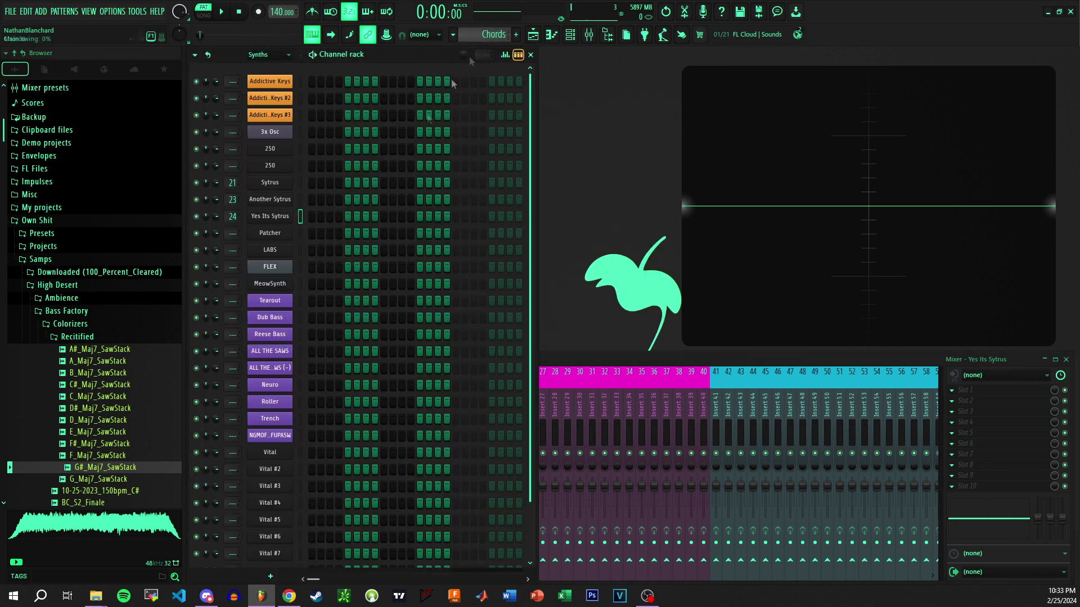
{"action": "left_click", "coordinate": [273, 453]}
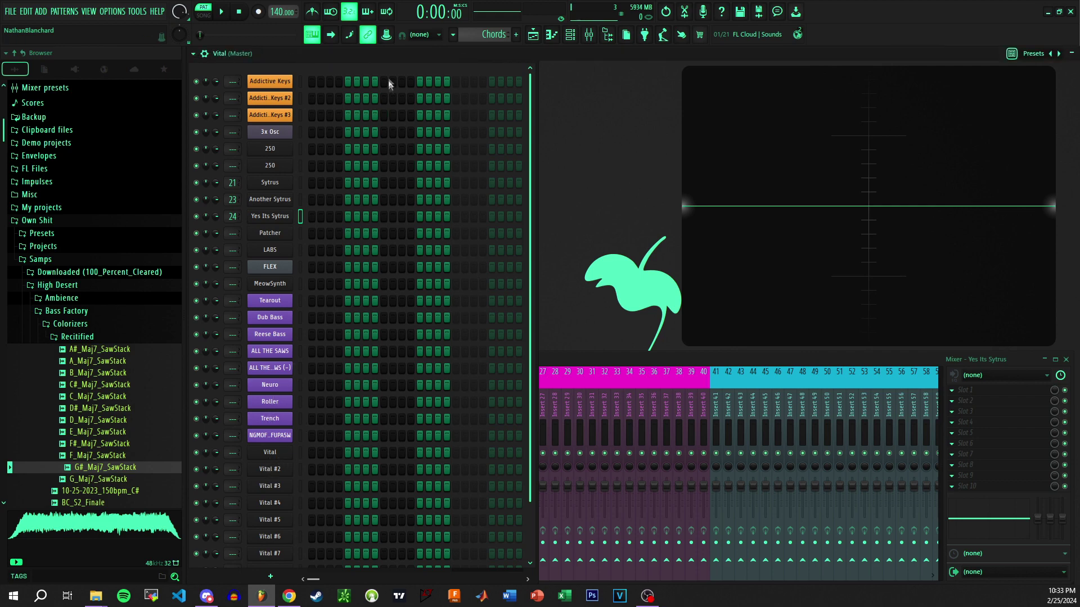
{"action": "left_click_drag", "start_coordinate": [383, 55], "coordinate": [378, 98]}
{"action": "left_click_drag", "start_coordinate": [635, 96], "coordinate": [384, 415]}
{"action": "left_click", "coordinate": [824, 412]}
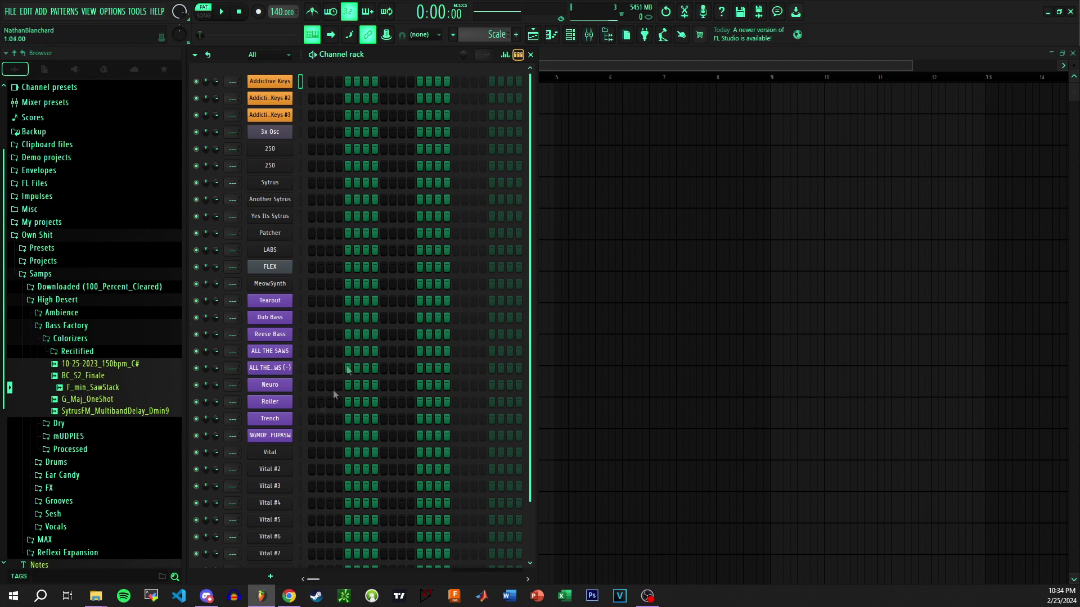
Open the first Vital channel, set phase and phase randomization to 0 on all three oscillators, and turn off oscillators 2 and 3.
{"action": "left_click", "coordinate": [281, 454]}
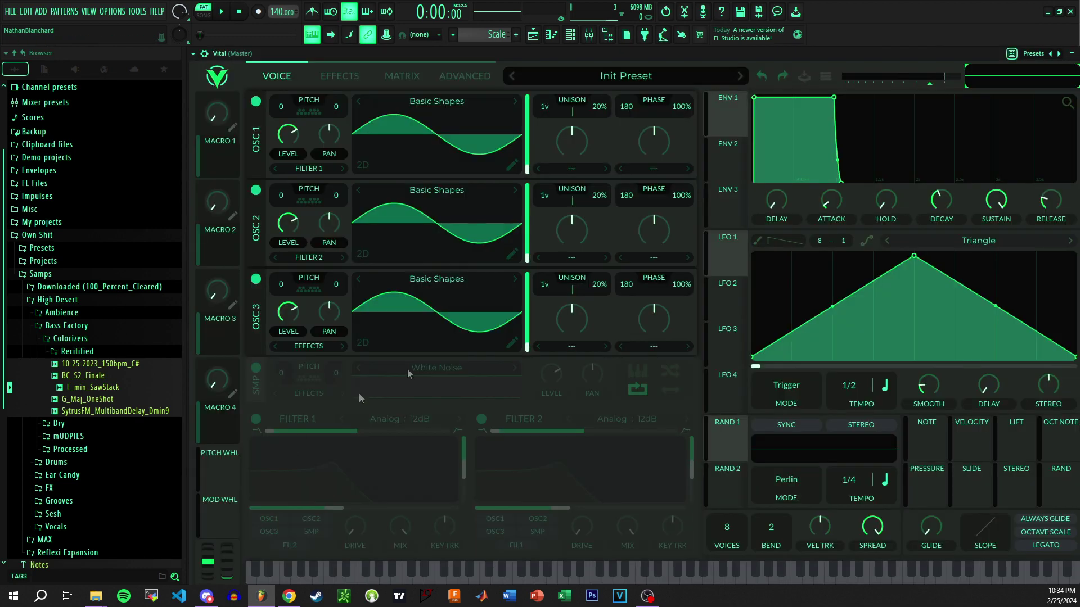
{"action": "left_click_drag", "start_coordinate": [685, 285], "coordinate": [620, 595]}
{"action": "left_click_drag", "start_coordinate": [622, 291], "coordinate": [626, 396]}
{"action": "left_click_drag", "start_coordinate": [628, 195], "coordinate": [630, 349]}
{"action": "left_click_drag", "start_coordinate": [685, 198], "coordinate": [667, 335]}
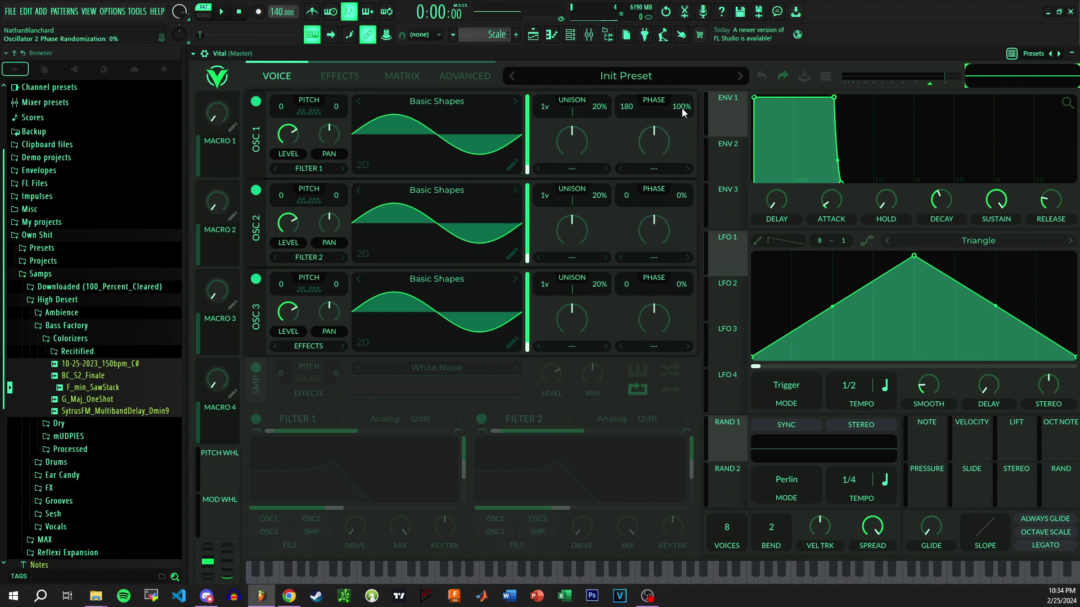
{"action": "left_click_drag", "start_coordinate": [682, 107], "coordinate": [618, 198]}
{"action": "left_click_drag", "start_coordinate": [620, 111], "coordinate": [569, 364]}
{"action": "left_click", "coordinate": [256, 190]}
{"action": "left_click", "coordinate": [256, 279]}
Clear the first waveform in oscillator 1's Basic Shapes wavetable and remove its Wave Source.
{"action": "left_click", "coordinate": [512, 164]}
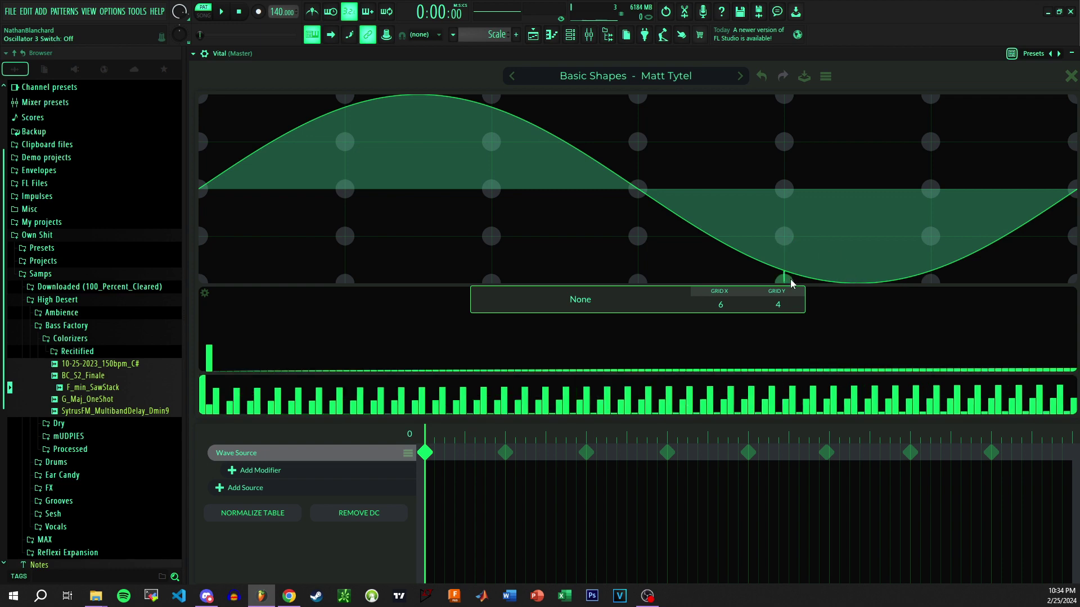
{"action": "right_click", "coordinate": [933, 281]}
{"action": "left_click", "coordinate": [955, 290]}
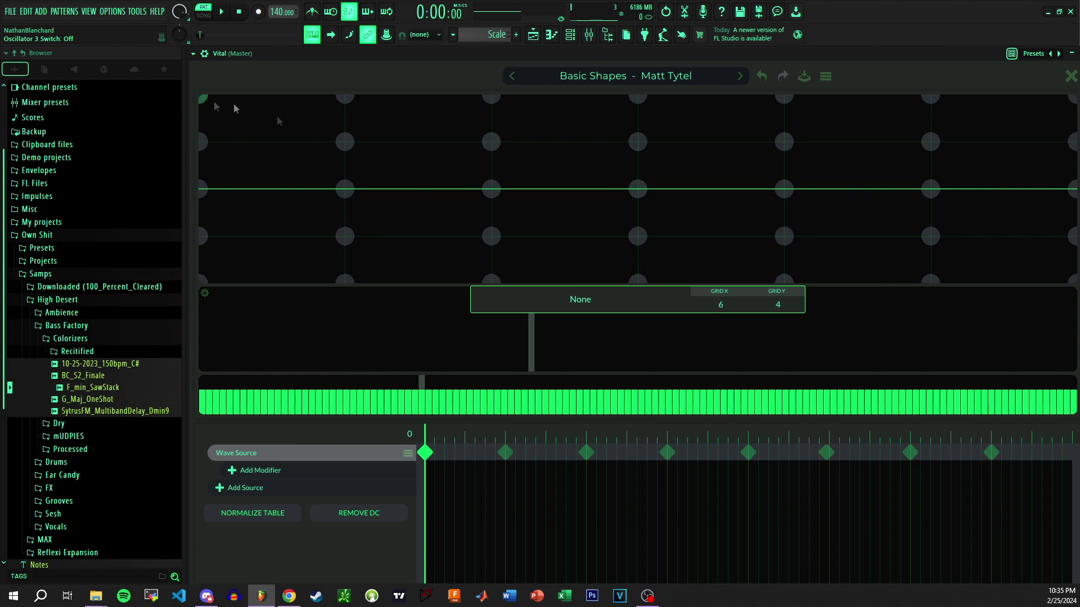
{"action": "left_click", "coordinate": [253, 476]}
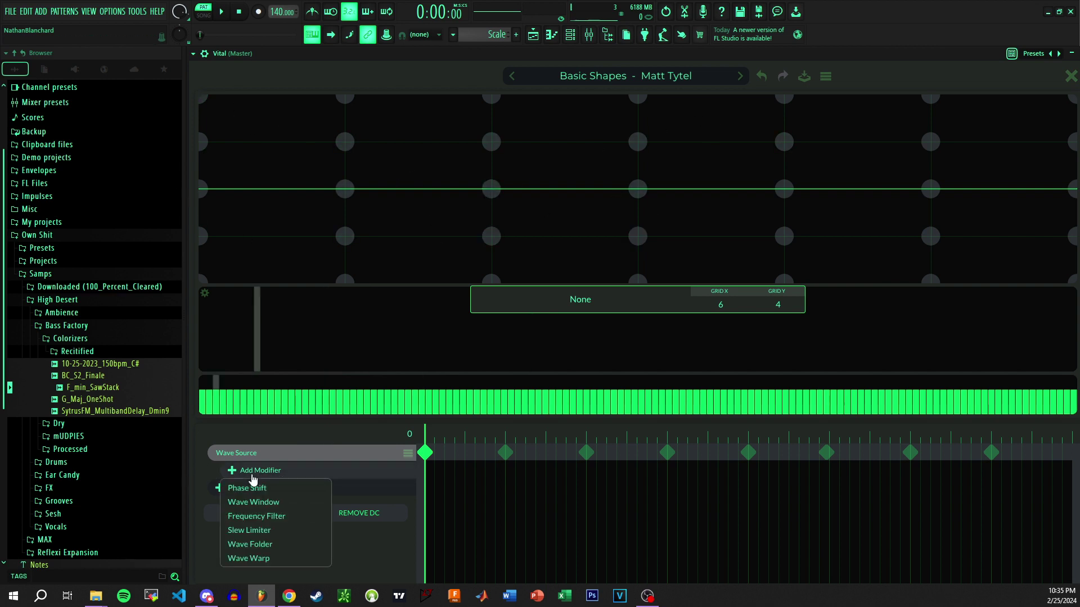
{"action": "left_click", "coordinate": [408, 452]}
{"action": "left_click", "coordinate": [433, 484]}
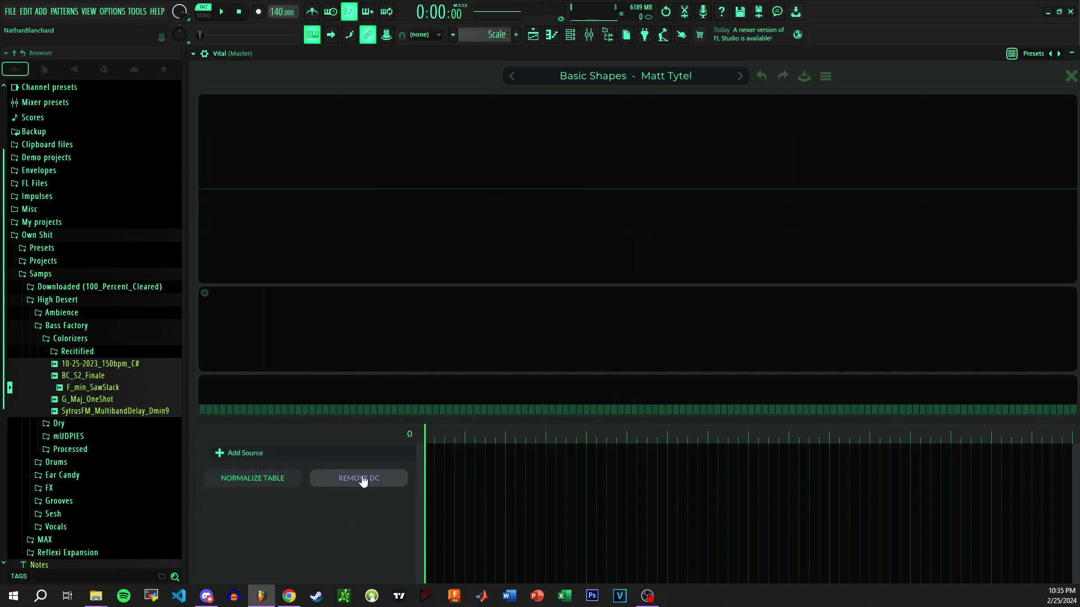
Add a Line Source to oscillator 1's wavetable and raise its start point to the zero line, forming a rectified rising ramp.
{"action": "left_click", "coordinate": [242, 452]}
{"action": "left_click", "coordinate": [264, 486]}
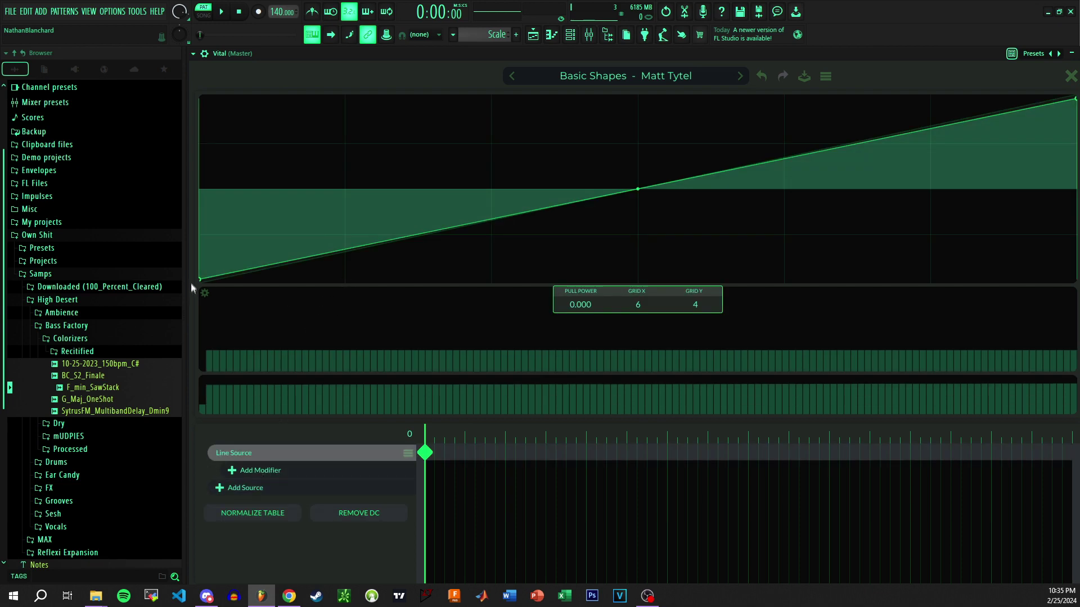
{"action": "left_click_drag", "start_coordinate": [201, 279], "coordinate": [213, 190]}
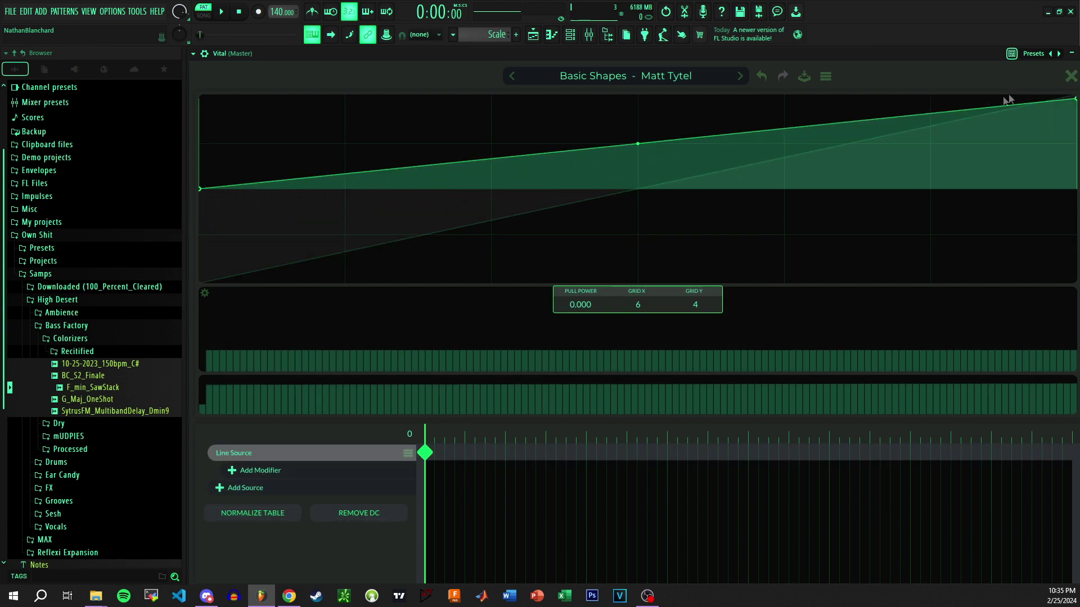
{"action": "left_click", "coordinate": [1070, 76]}
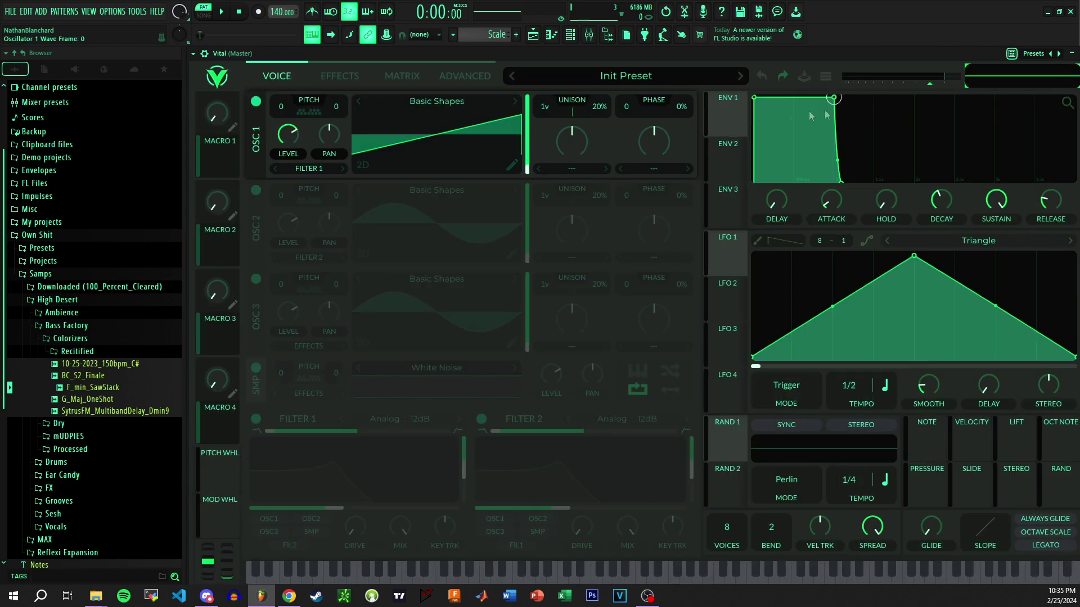
Reopen oscillator 1's wavetable for editing and select the Line Source keyframe at frame 0.
{"action": "left_click", "coordinate": [512, 165]}
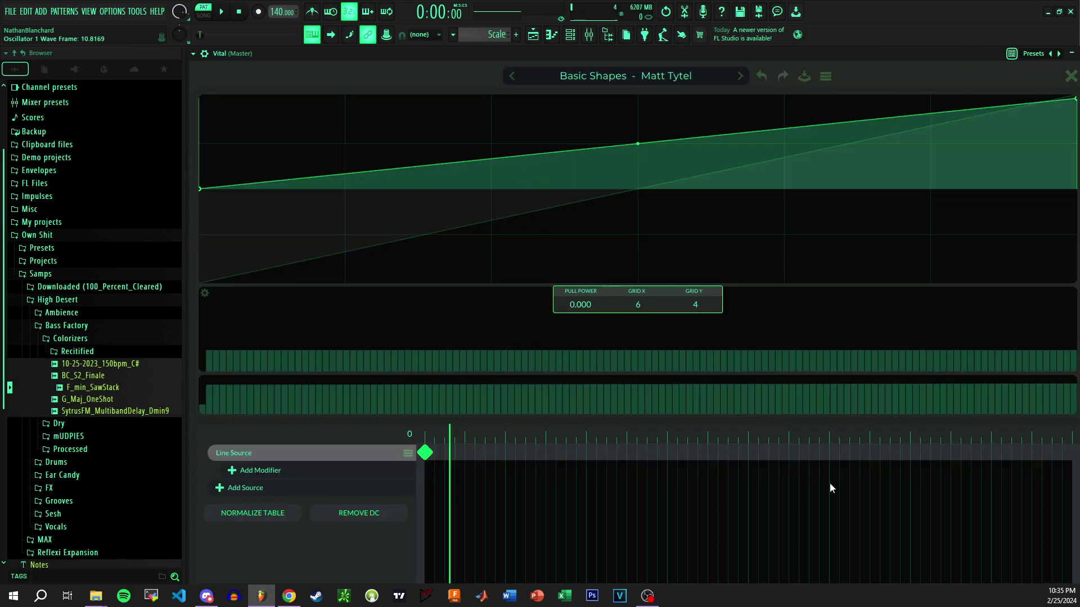
{"action": "left_click", "coordinate": [425, 453]}
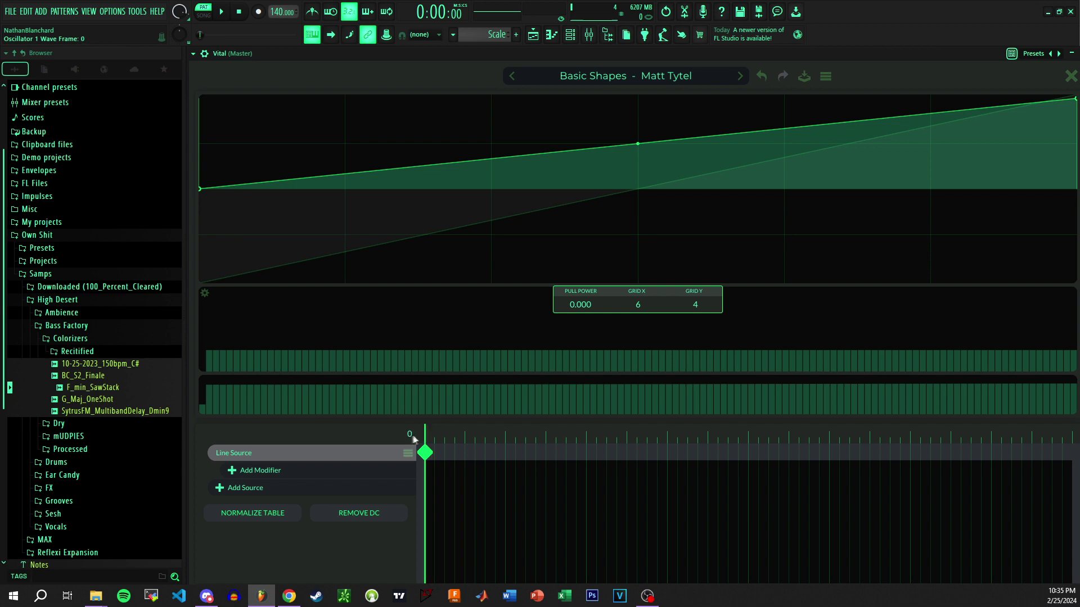
{"action": "double_click", "coordinate": [425, 454]}
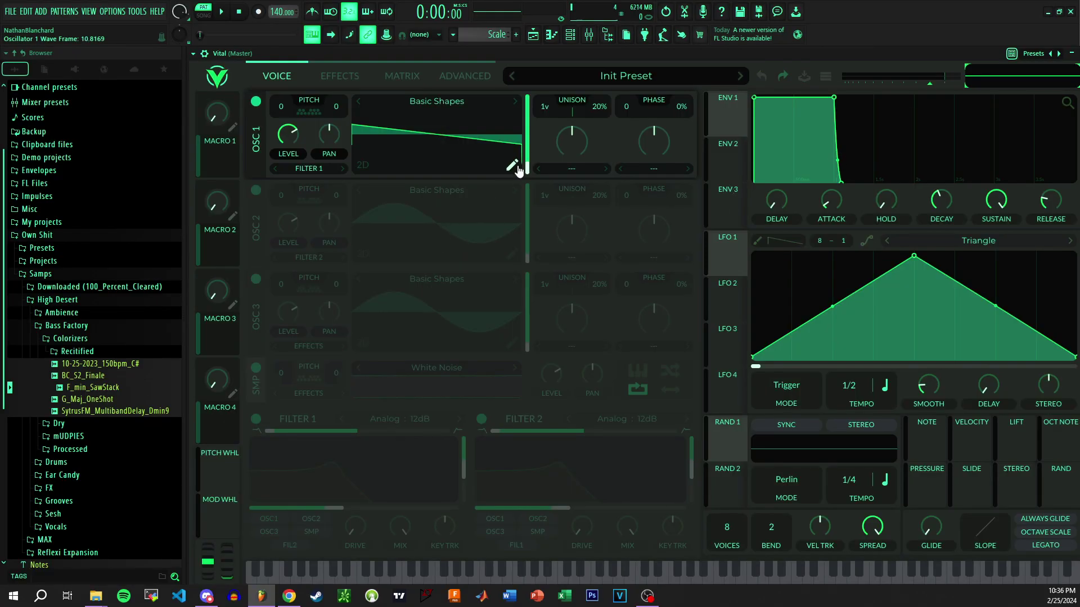
Load the Rectified wavetable from the User folder into oscillator 1.
{"action": "left_click", "coordinate": [493, 101]}
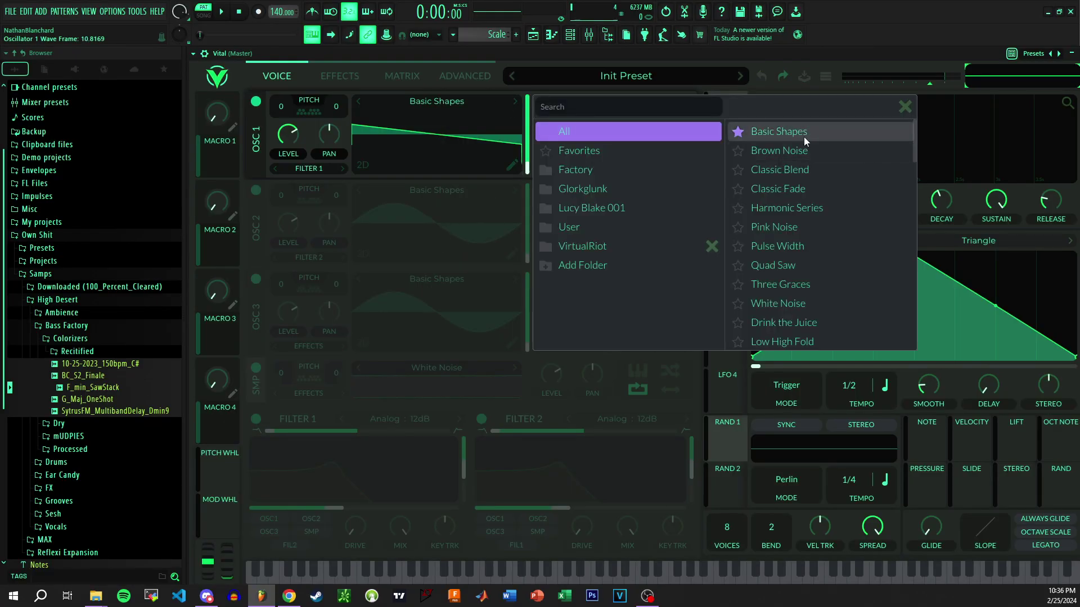
{"action": "left_click", "coordinate": [579, 228]}
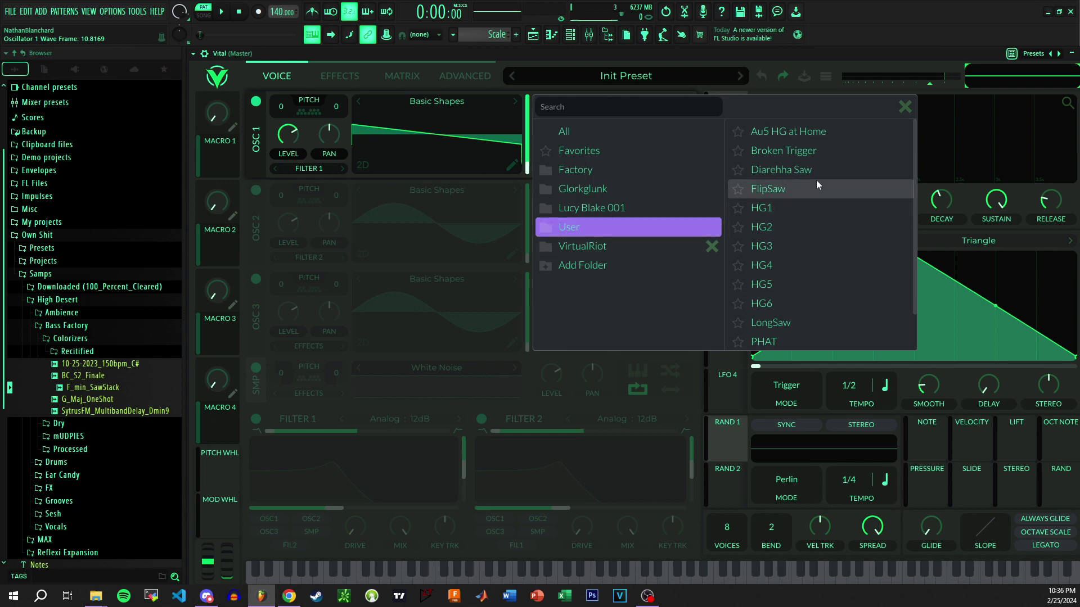
{"action": "scroll", "coordinate": [816, 191], "scroll_direction": "down", "scroll_amount": 1}
{"action": "left_click", "coordinate": [810, 318]}
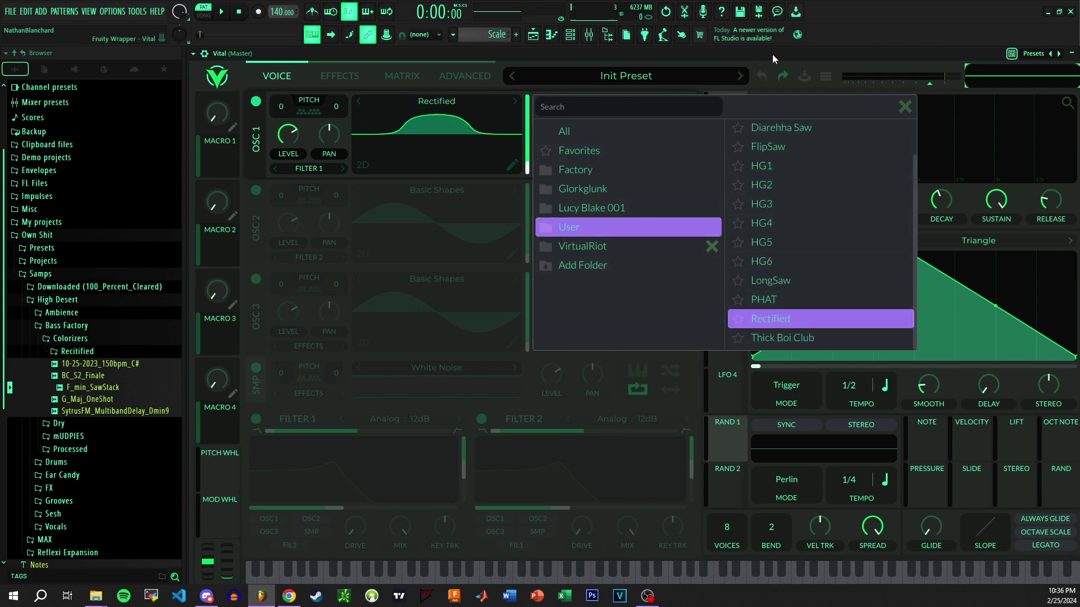
{"action": "left_click", "coordinate": [904, 107]}
Review each keyframe of the Rectified wavetable in the editor, and set oscillator 1's wave frame to 256.
{"action": "left_click", "coordinate": [511, 165]}
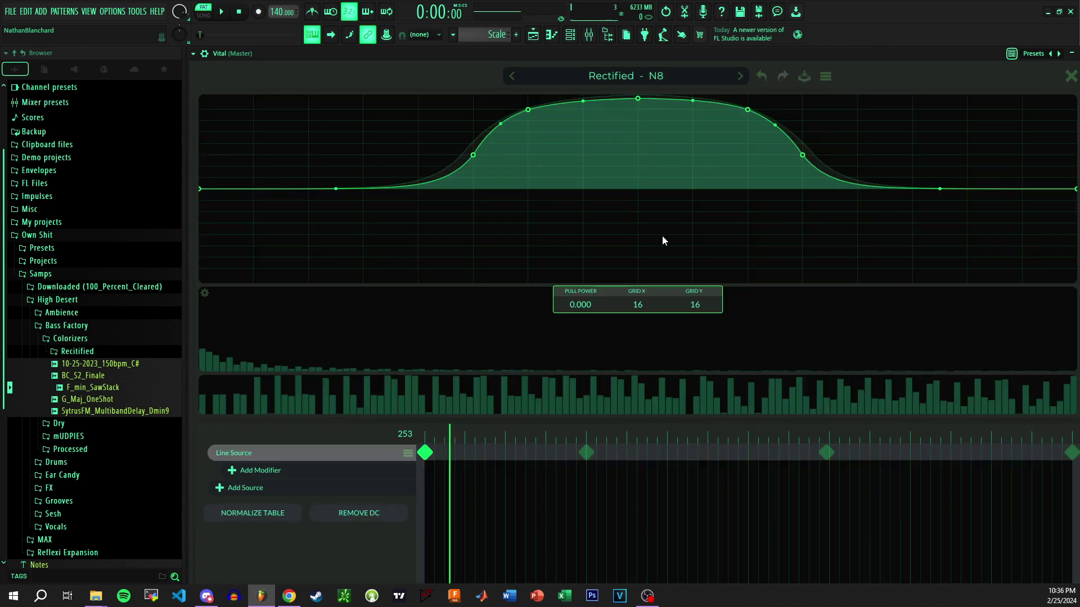
{"action": "left_click", "coordinate": [585, 453]}
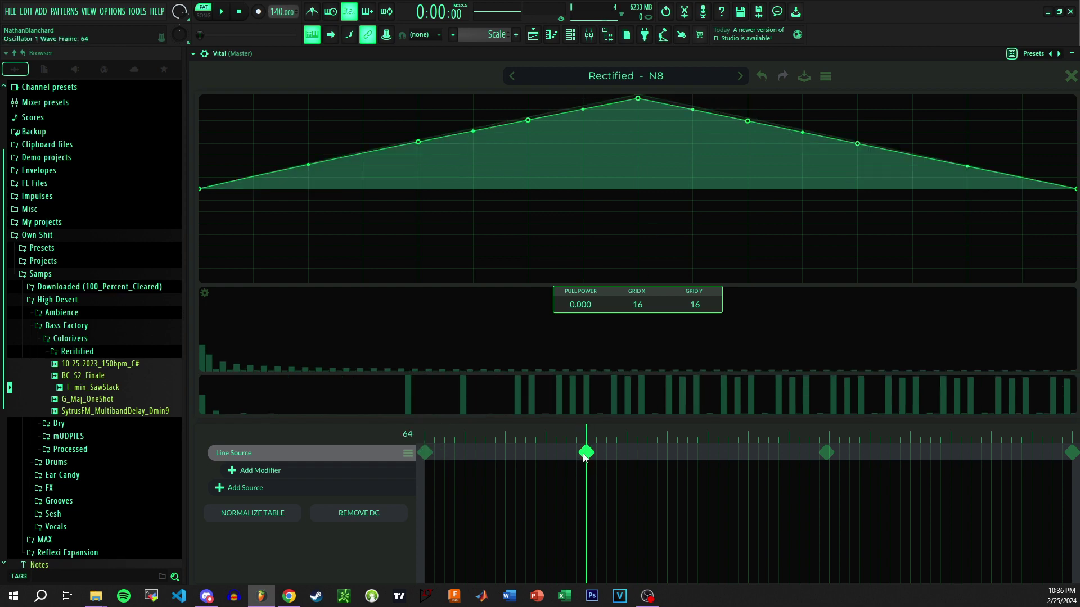
{"action": "left_click", "coordinate": [826, 453]}
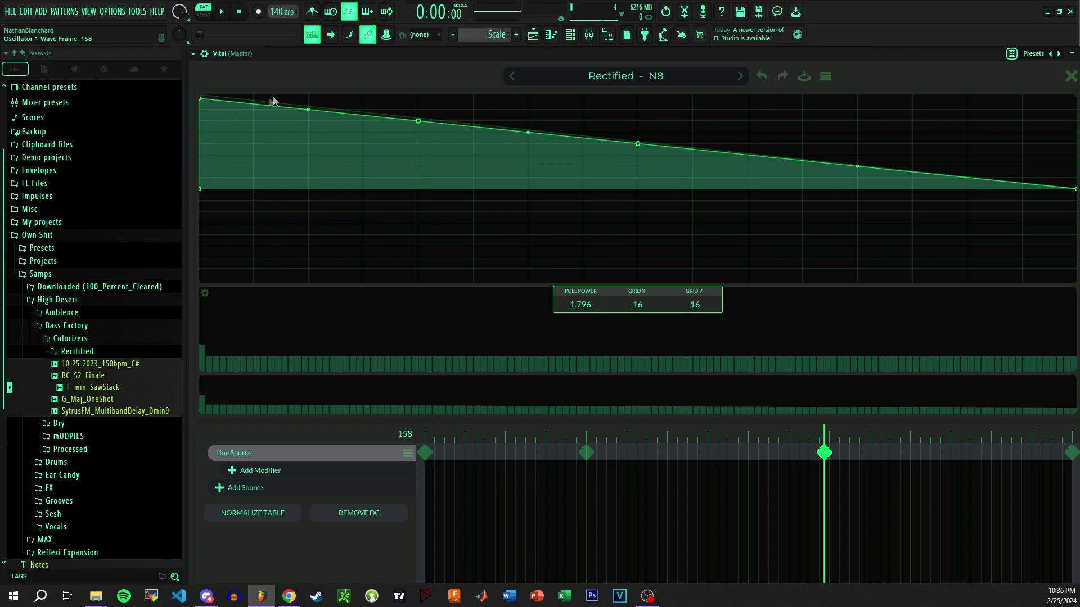
{"action": "left_click", "coordinate": [1071, 453]}
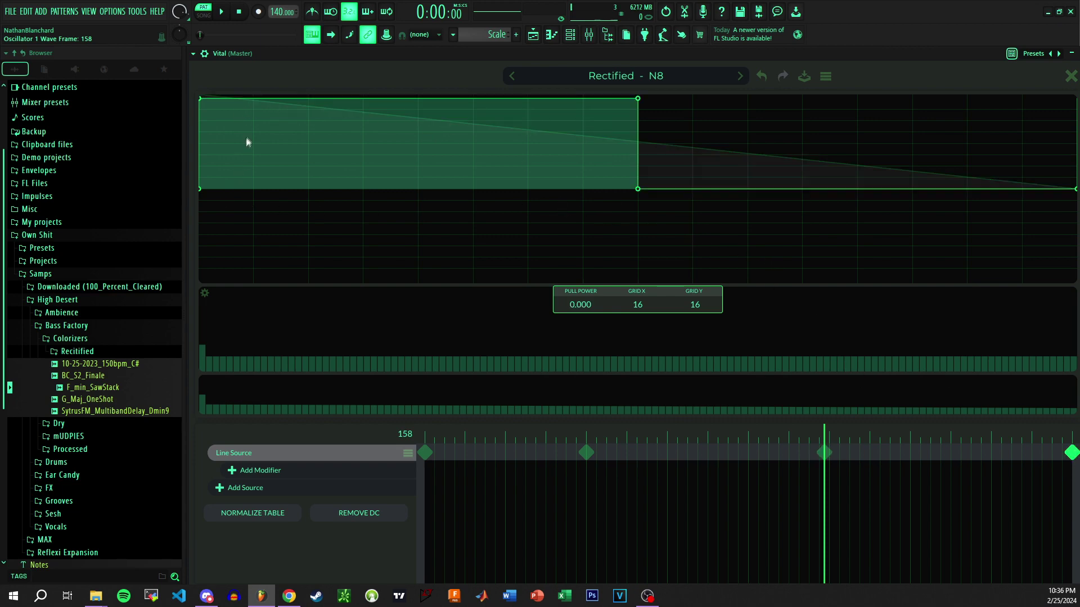
{"action": "left_click", "coordinate": [1070, 76]}
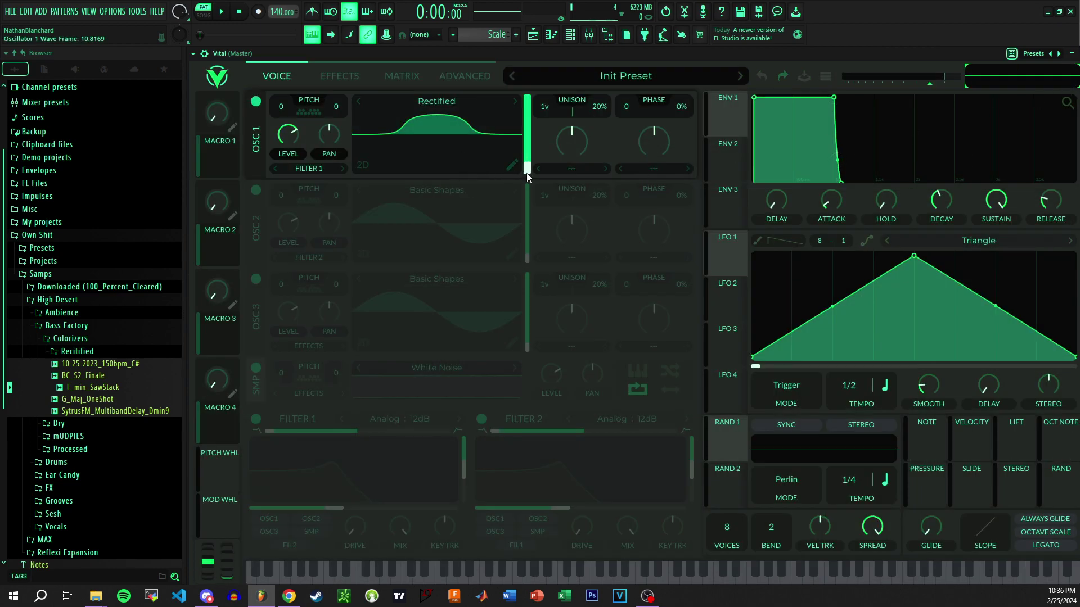
{"action": "left_click_drag", "start_coordinate": [527, 174], "coordinate": [524, 80]}
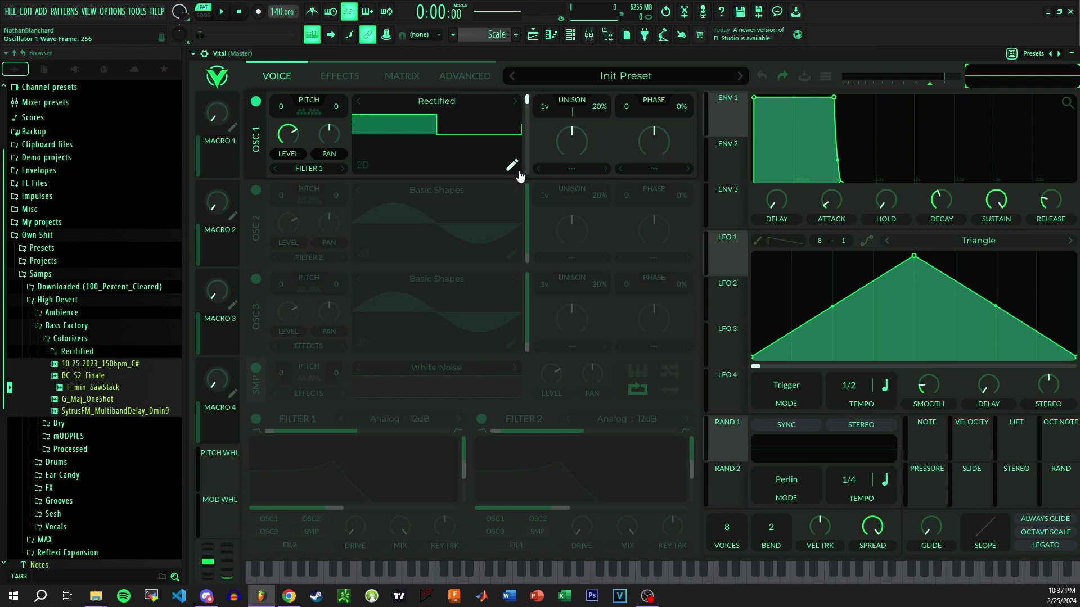
Expand the Rectified sample folder and try to load one of its Maj7_SawStack samples into Vital's oscillator 1.
{"action": "left_click", "coordinate": [84, 352]}
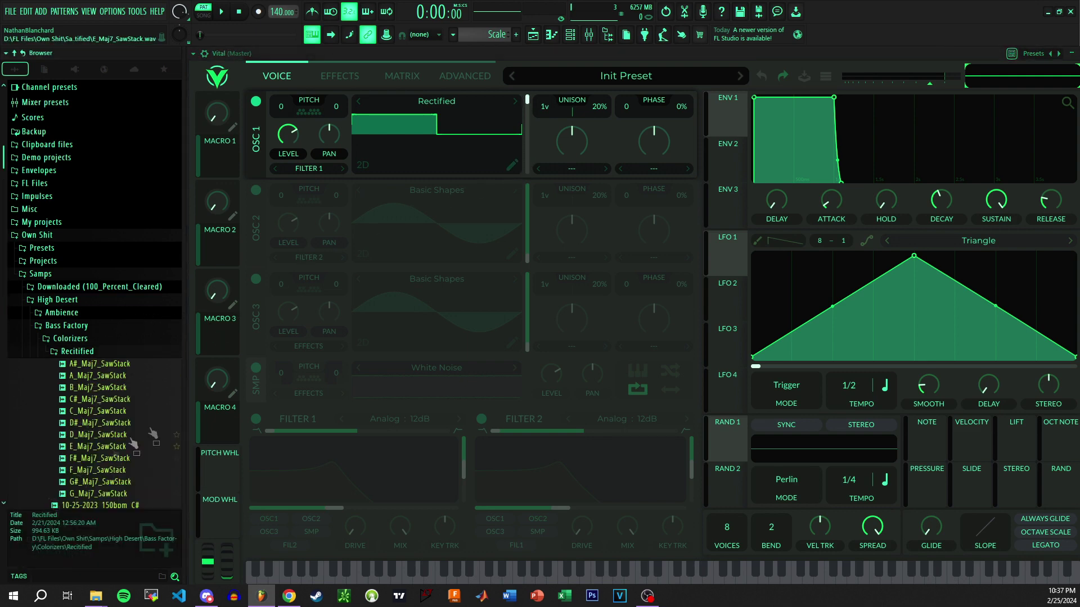
{"action": "left_click_drag", "start_coordinate": [151, 432], "coordinate": [442, 150]}
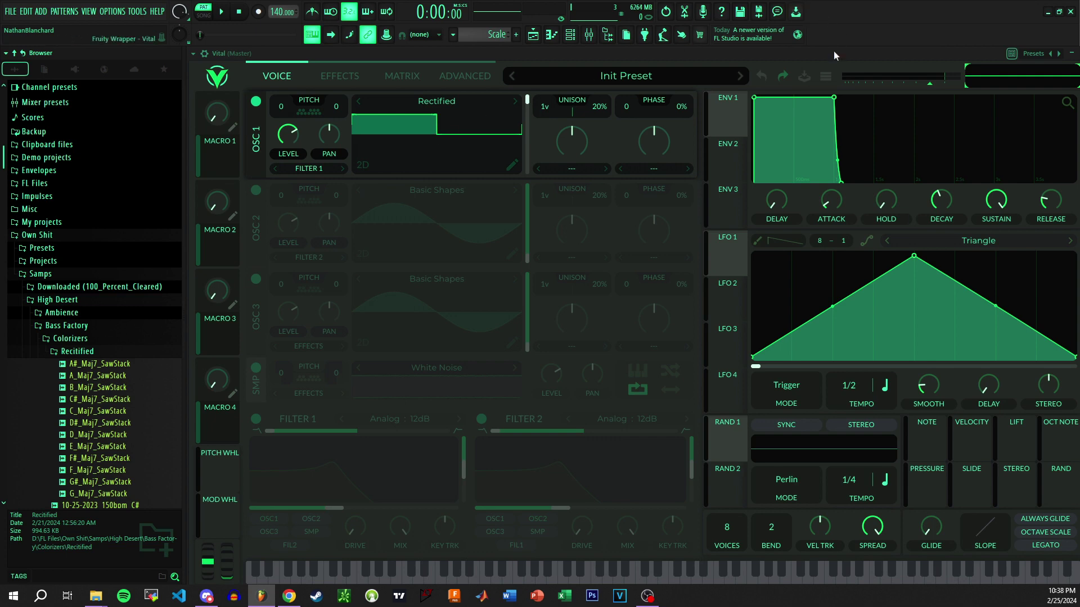
Close the Vital window to return to the channel rack.
{"action": "left_click_drag", "start_coordinate": [834, 53], "coordinate": [742, 53]}
{"action": "left_click", "coordinate": [989, 54]}
{"action": "left_click", "coordinate": [1072, 53]}
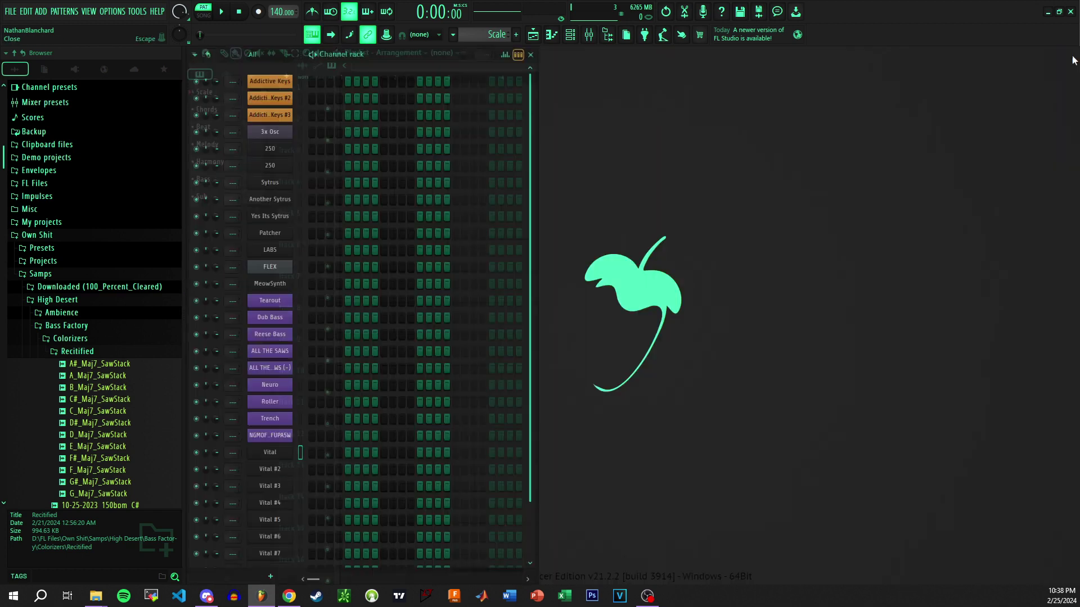